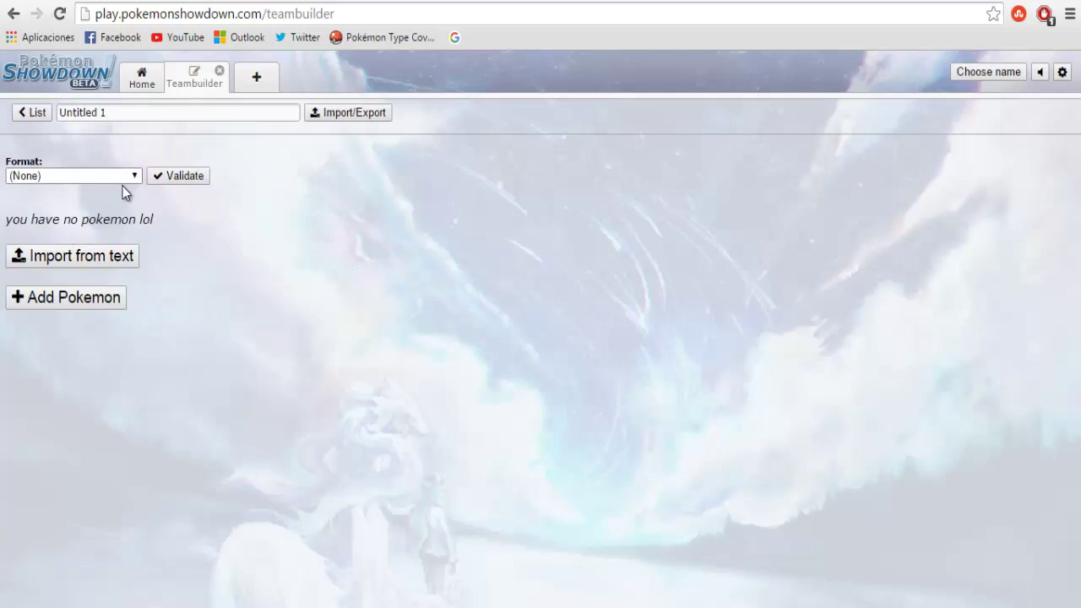
Add Mawile-Mega to the empty team and give it the nickname Two Face
left_click(88, 304)
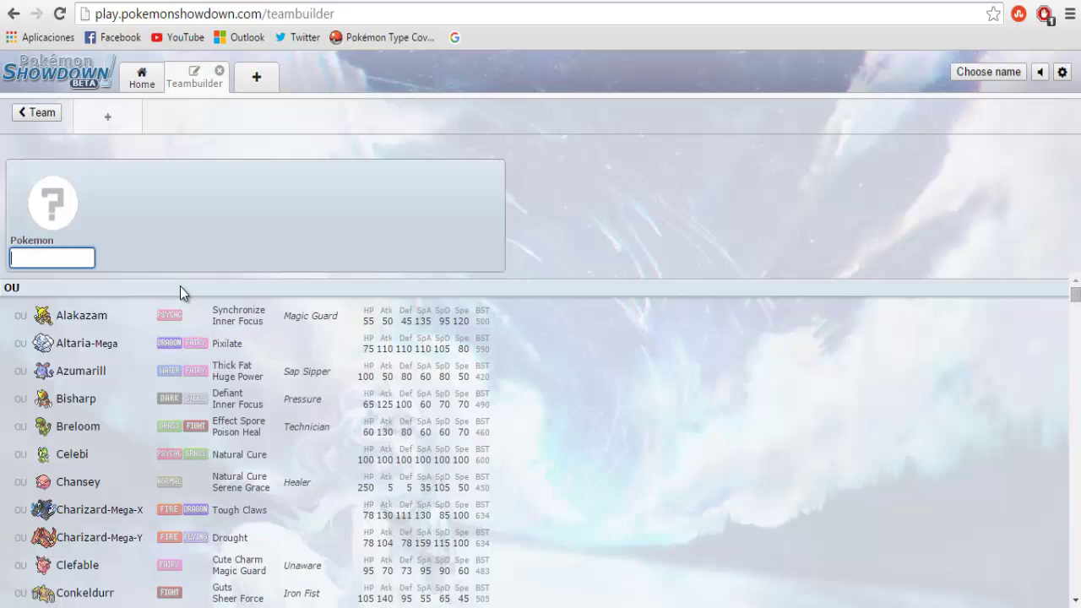
type("mawi")
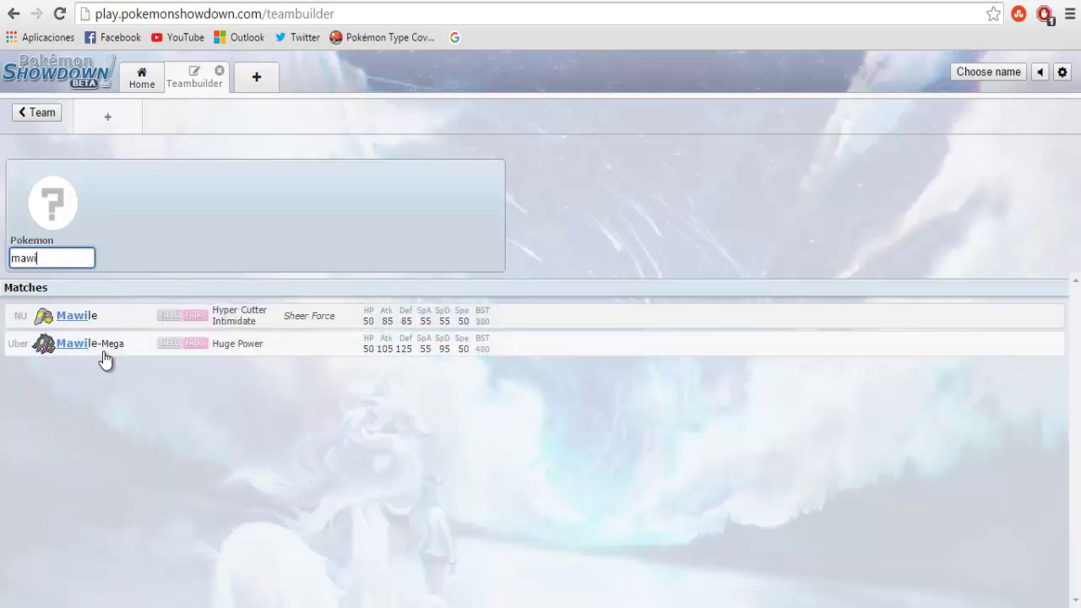
left_click(17, 350)
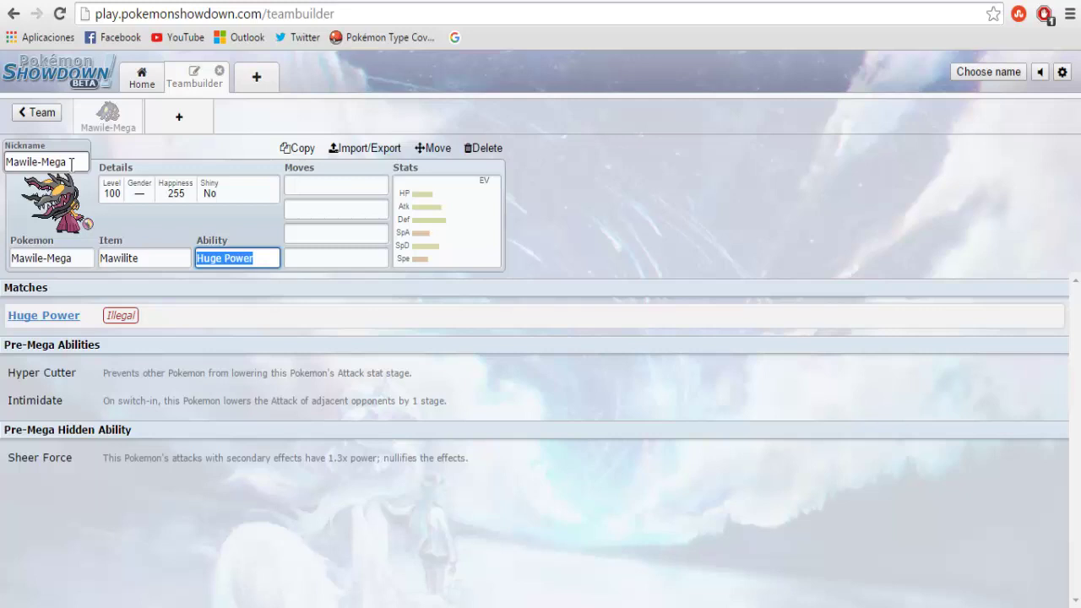
left_click(72, 159)
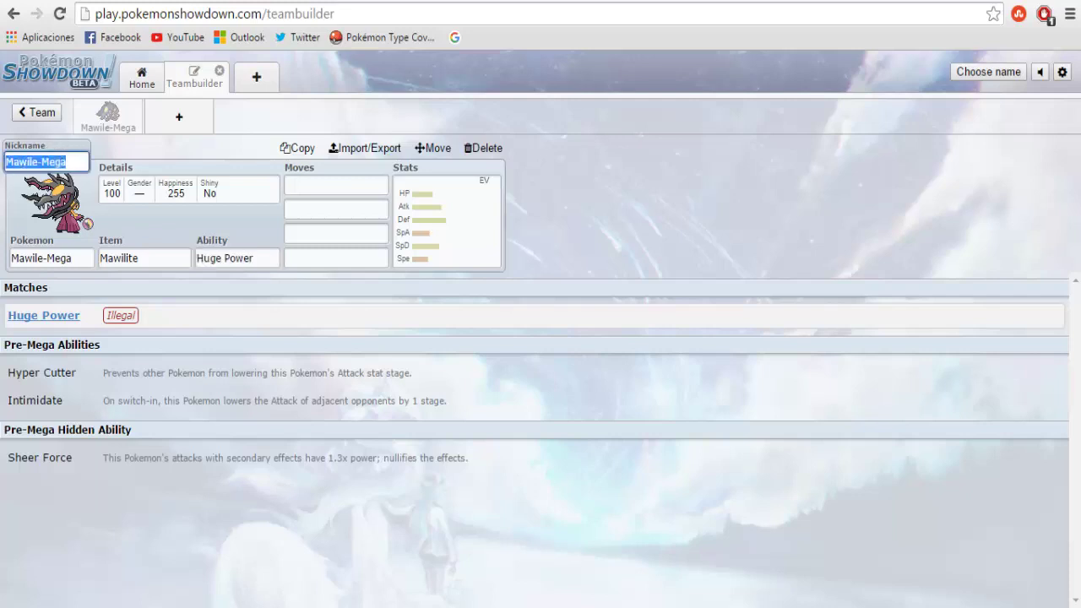
type("Two Face")
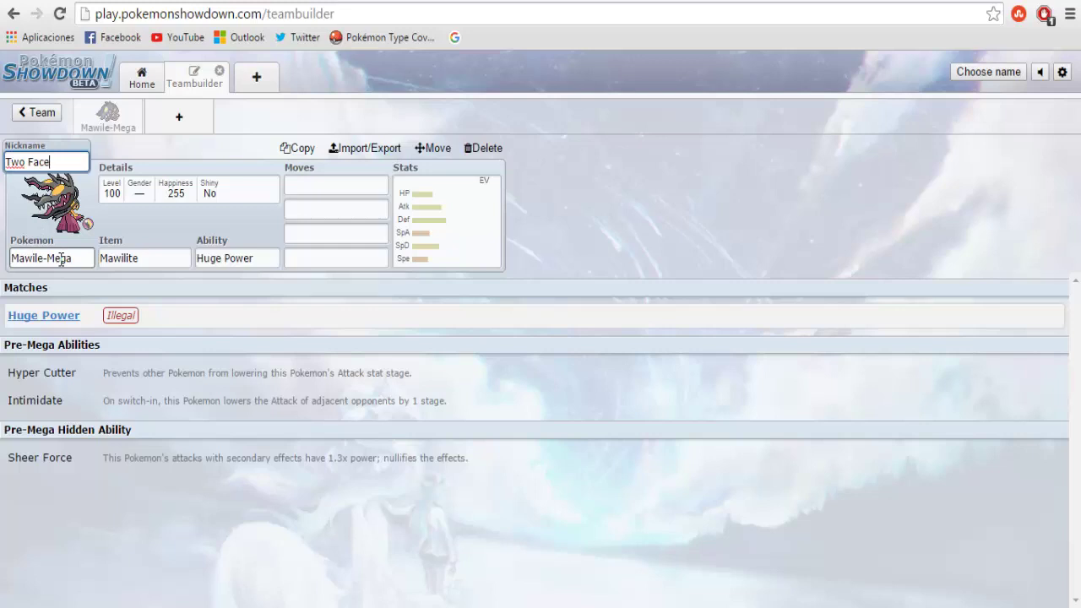
Set Mawile-Mega's level to 50 and its gender to Male in the details
left_click(112, 203)
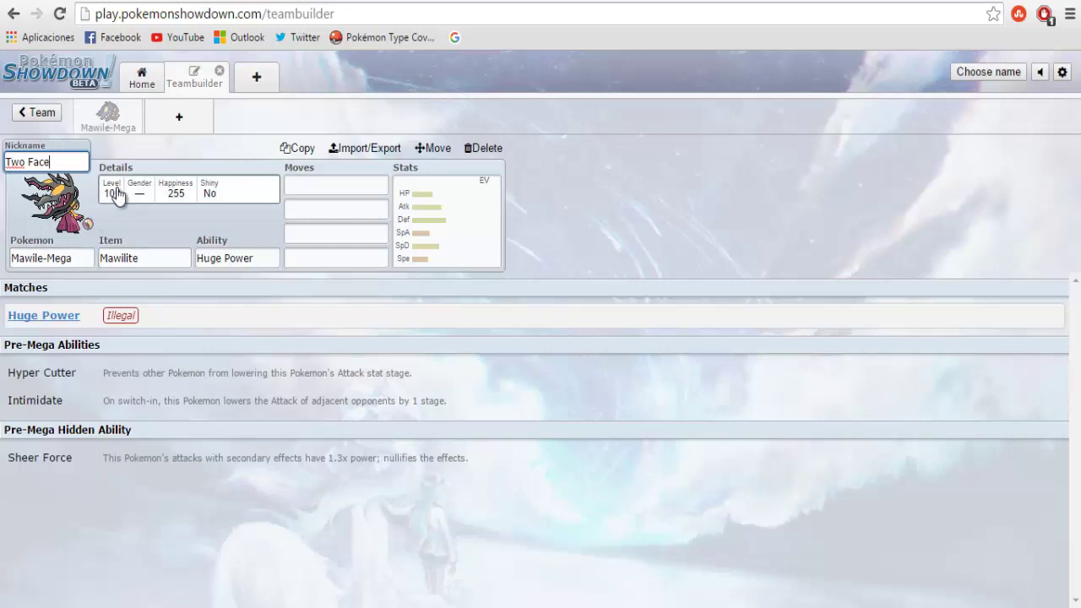
double_click(93, 310)
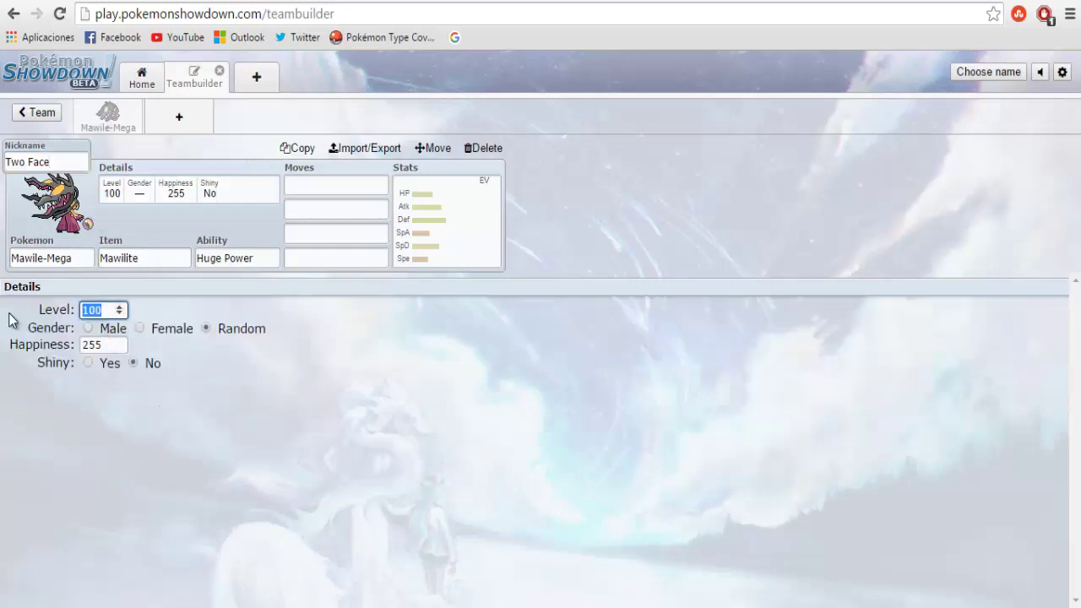
type("50")
left_click(89, 329)
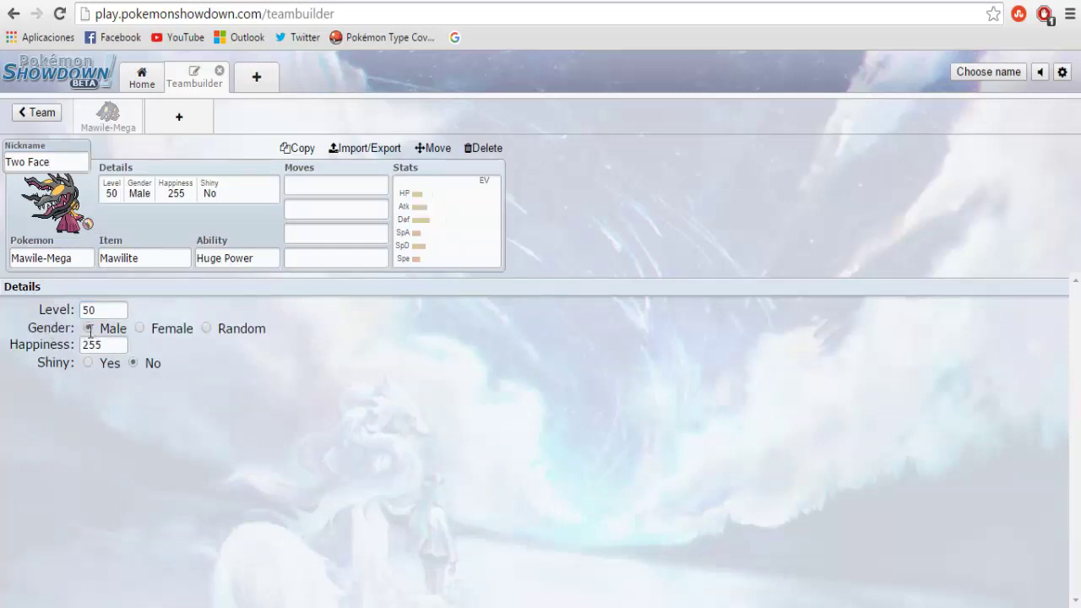
Compare Mawile-Mega's shiny and regular appearance by switching the Shiny option between Yes and No, ending on No
left_click(88, 363)
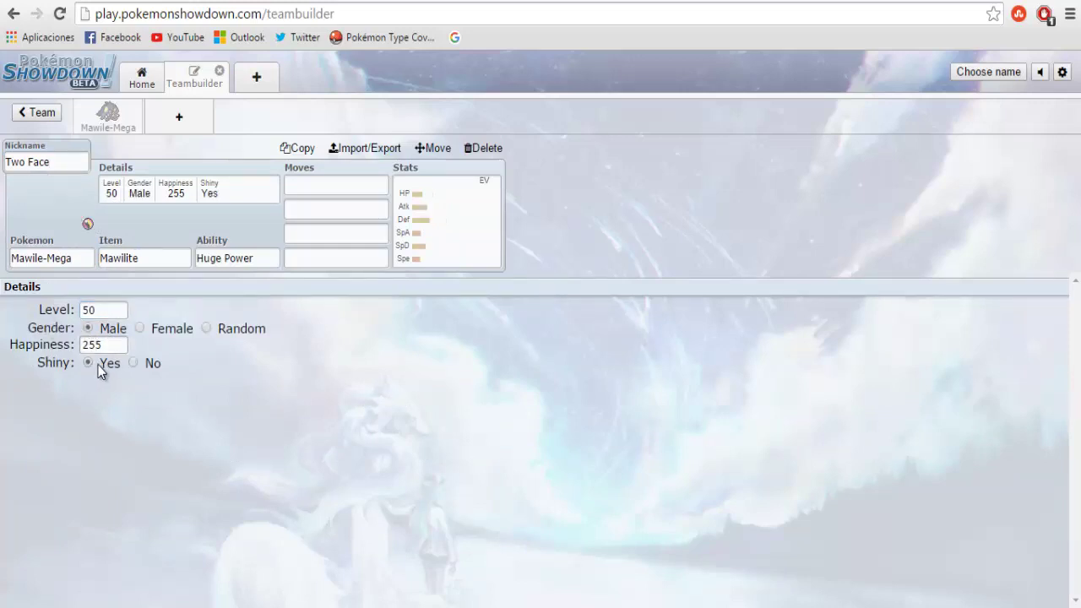
left_click(132, 363)
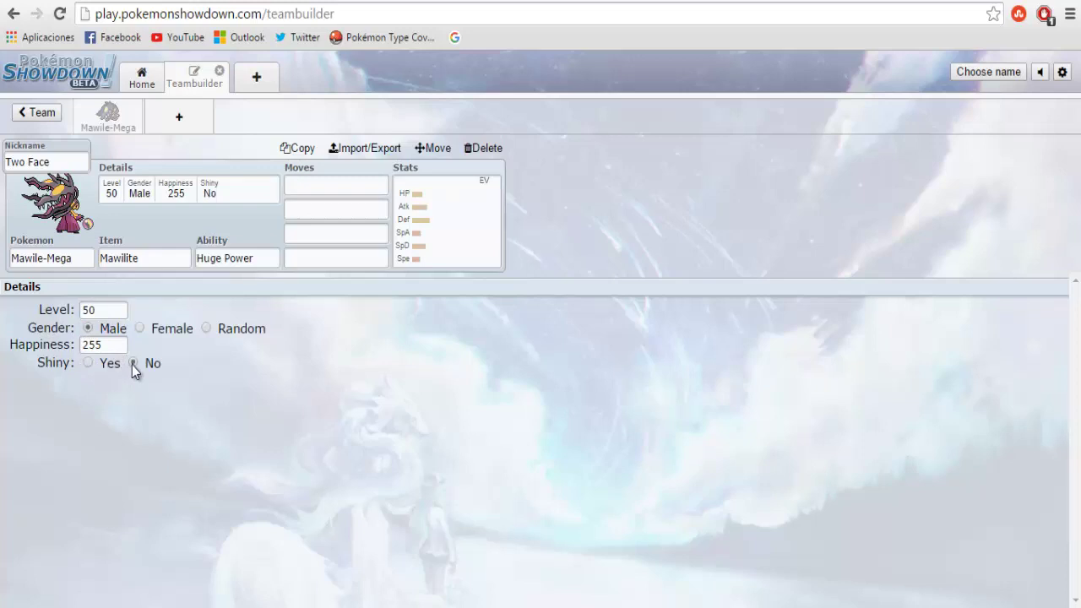
left_click(87, 363)
left_click(135, 364)
left_click(87, 363)
left_click(133, 363)
Check Mawile-Mega's held item and ability, and set its nature to Impish (+Def, -SpA)
left_click(138, 257)
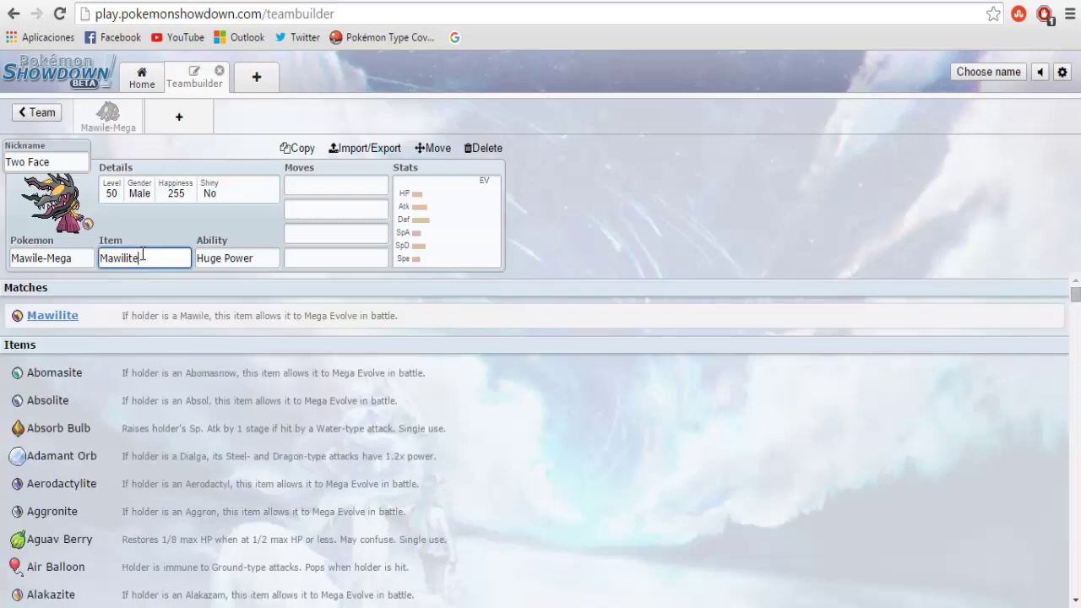
left_click(249, 257)
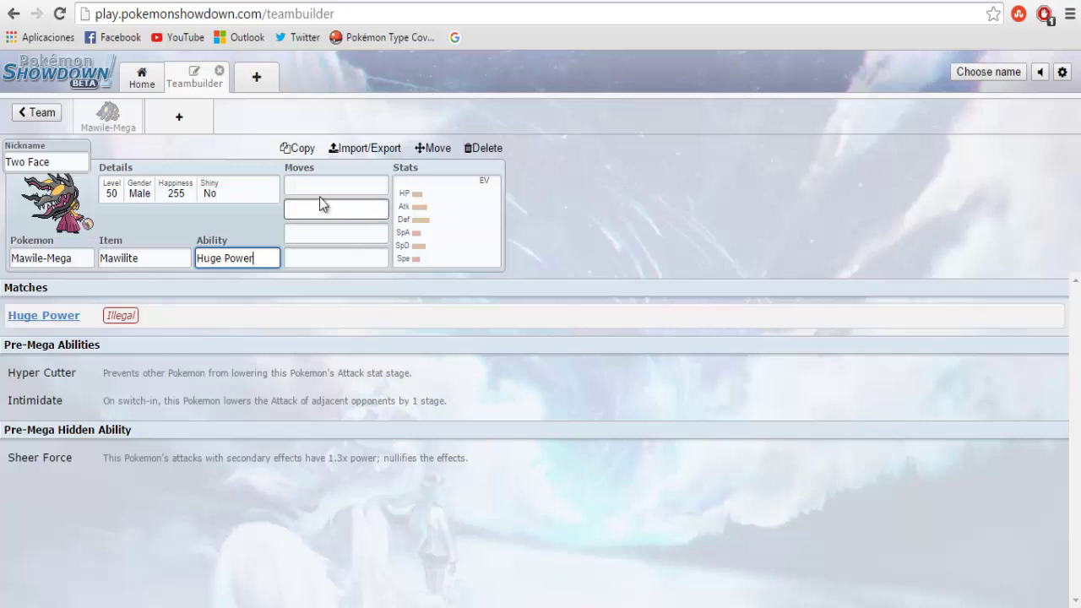
left_click(410, 216)
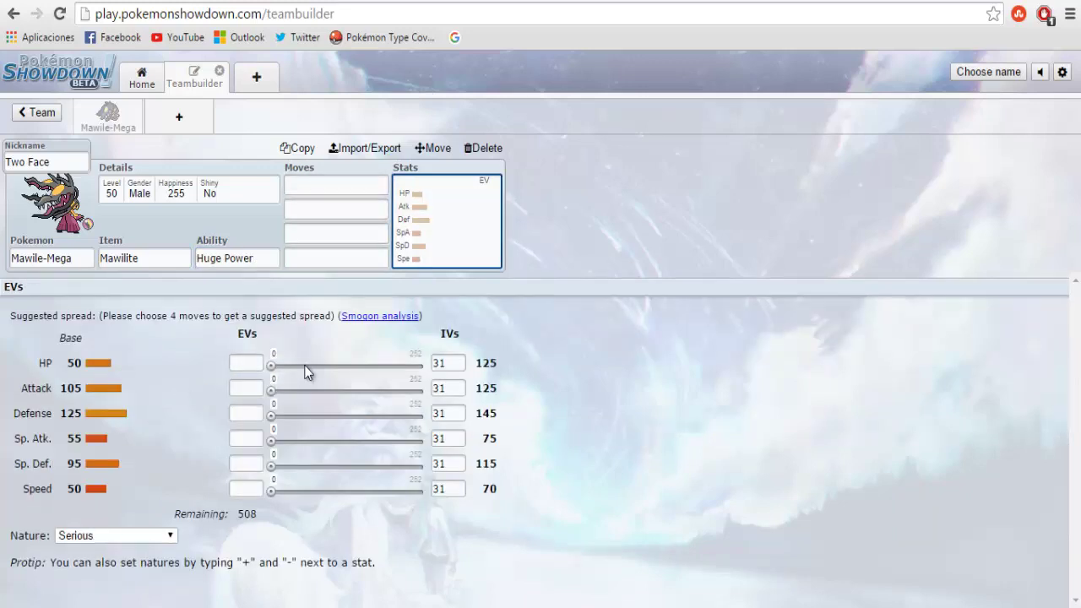
left_click(170, 537)
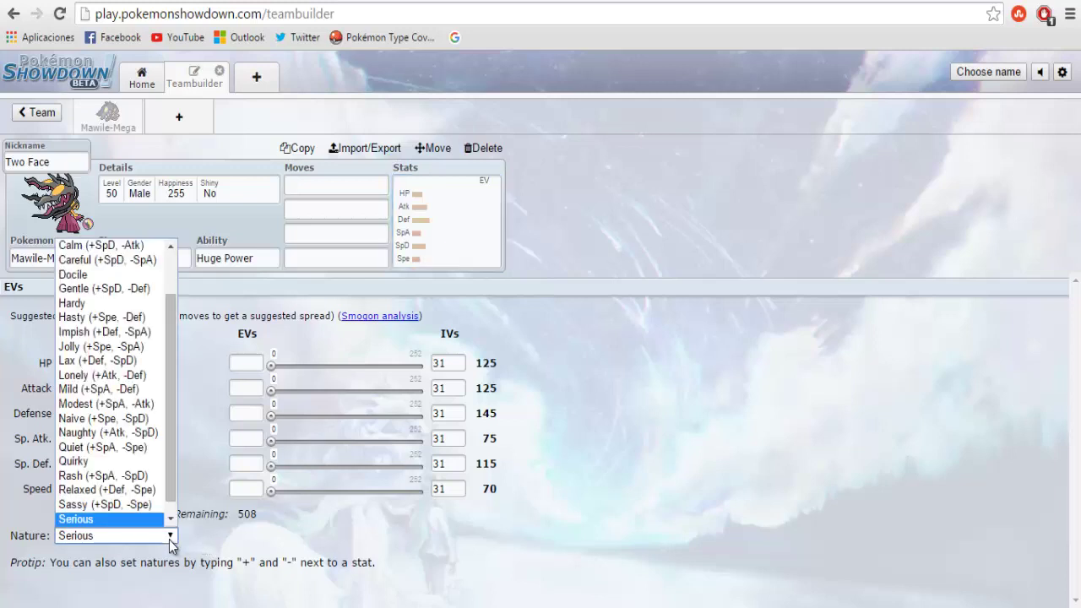
key("i")
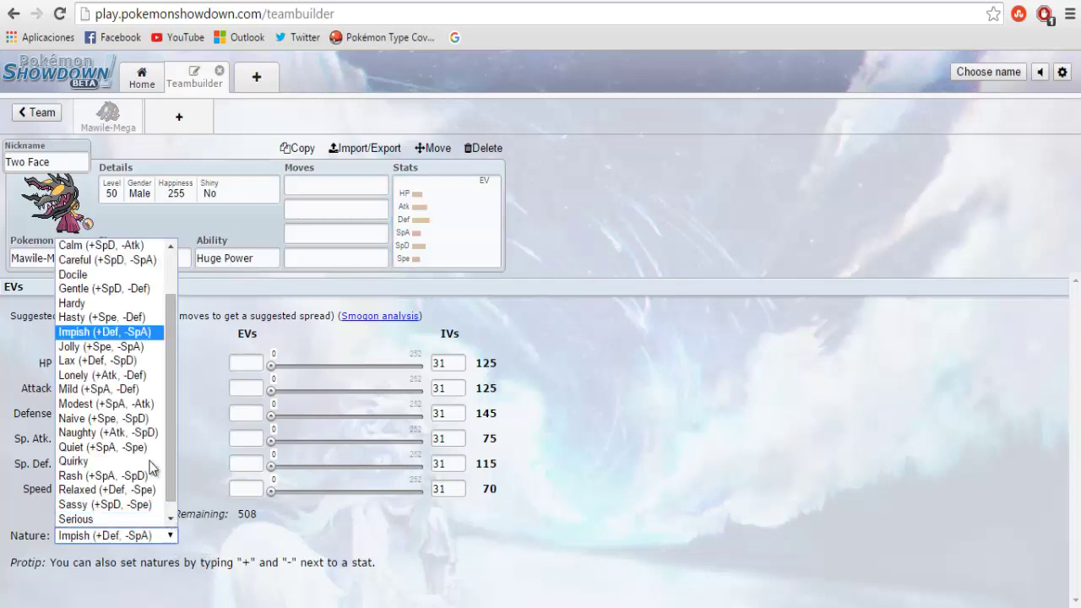
left_click(108, 332)
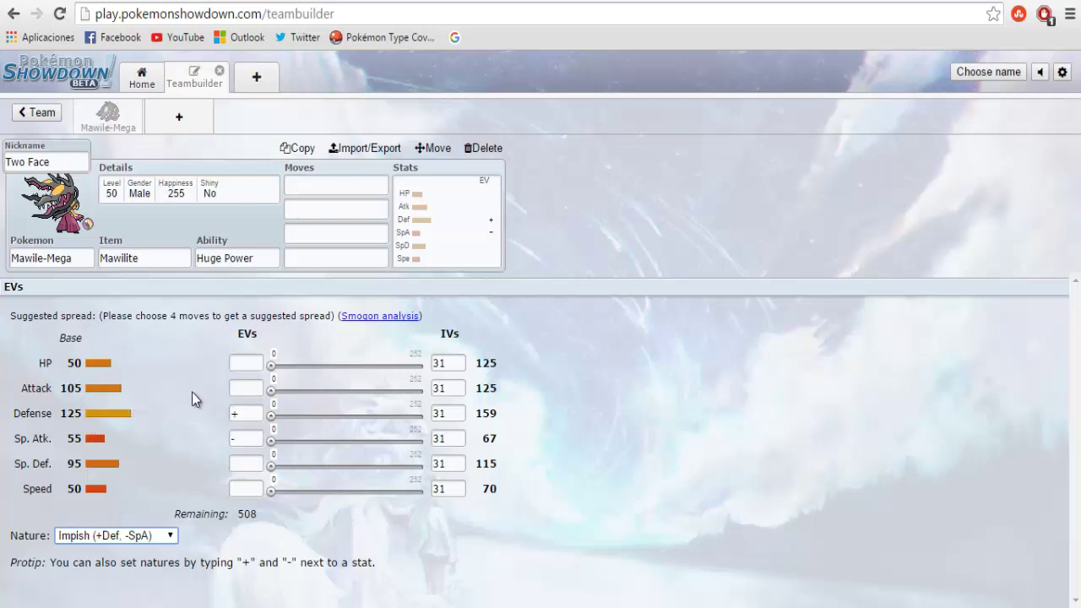
Distribute Mawile-Mega's EVs as 252 in HP, 252 in Defense and 4 in Attack
left_click_drag(271, 366, 378, 365)
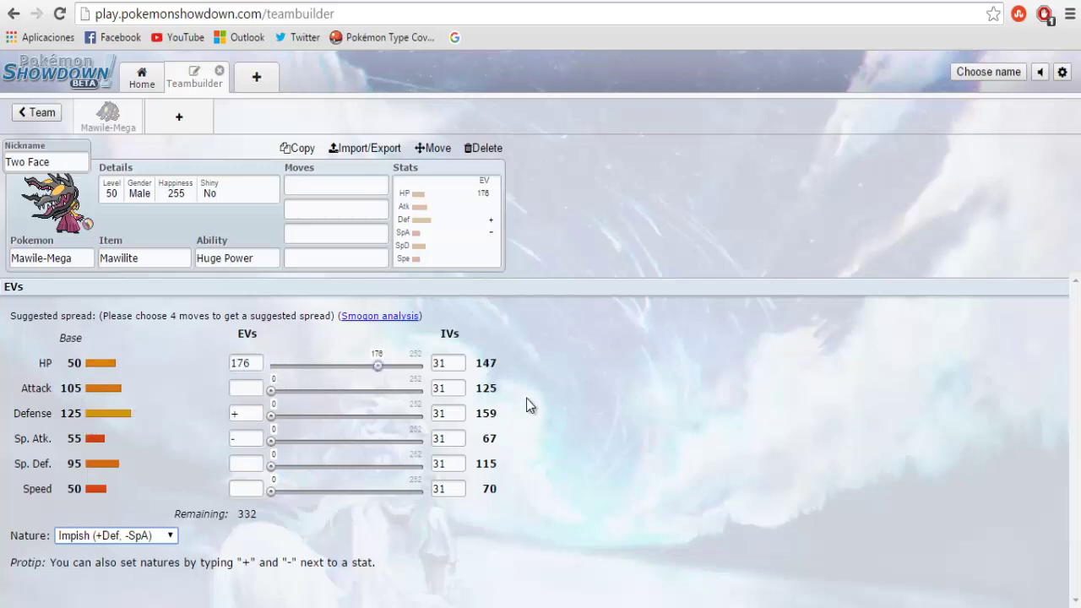
key("End")
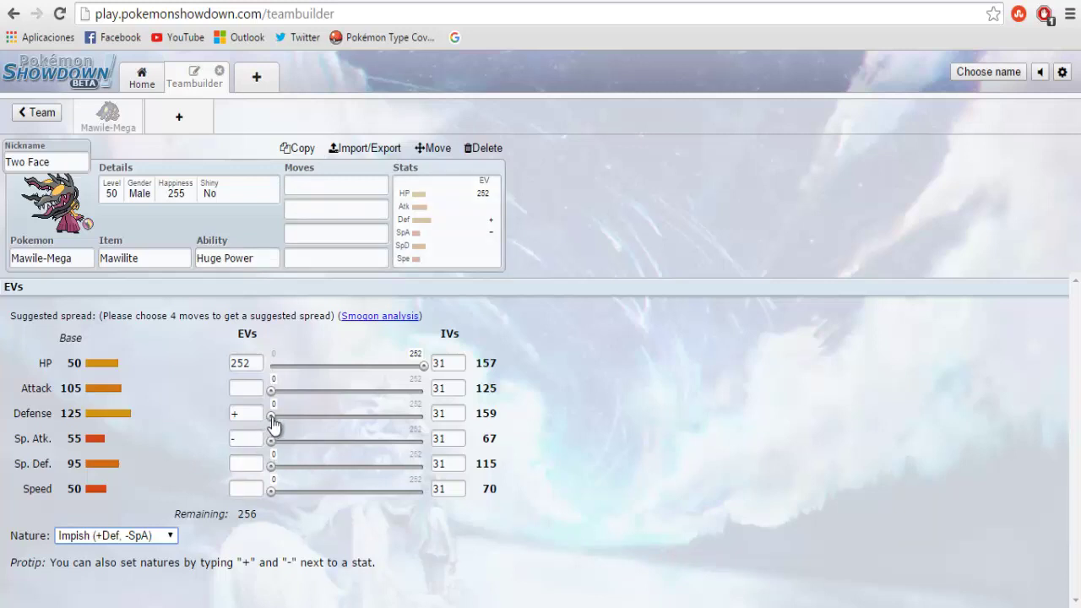
left_click_drag(329, 417, 507, 470)
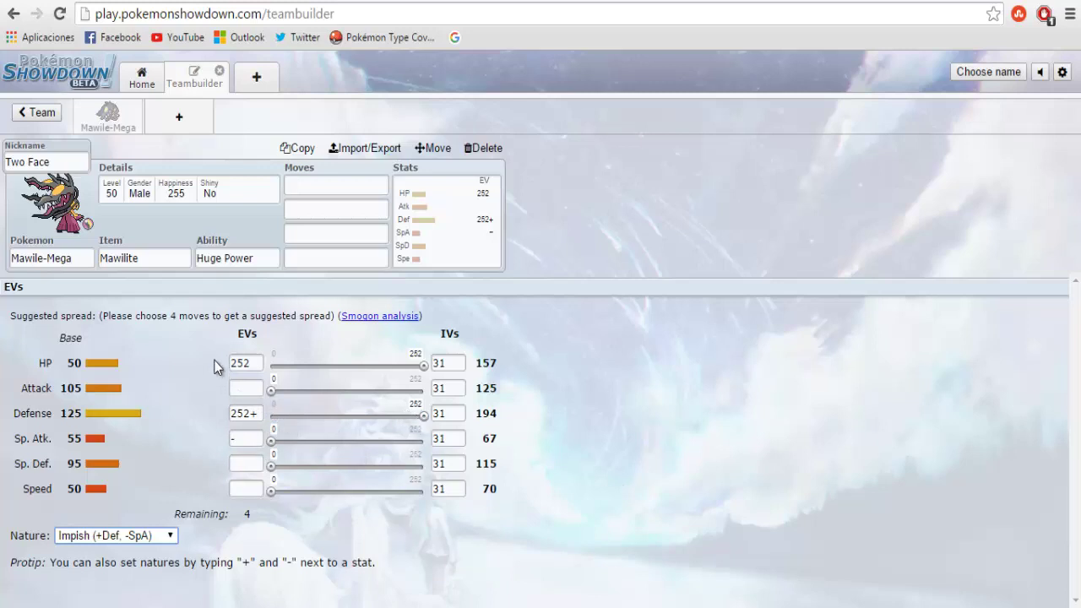
left_click(281, 395)
Calculate 126*2 in the browser's address bar and clear the expression
left_click(247, 14)
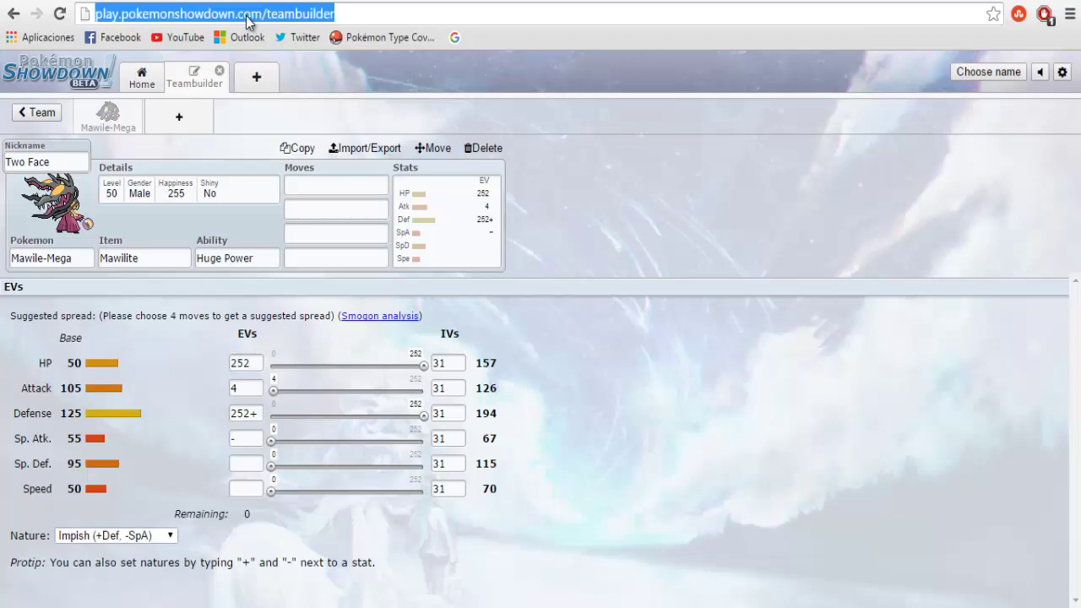
type("1")
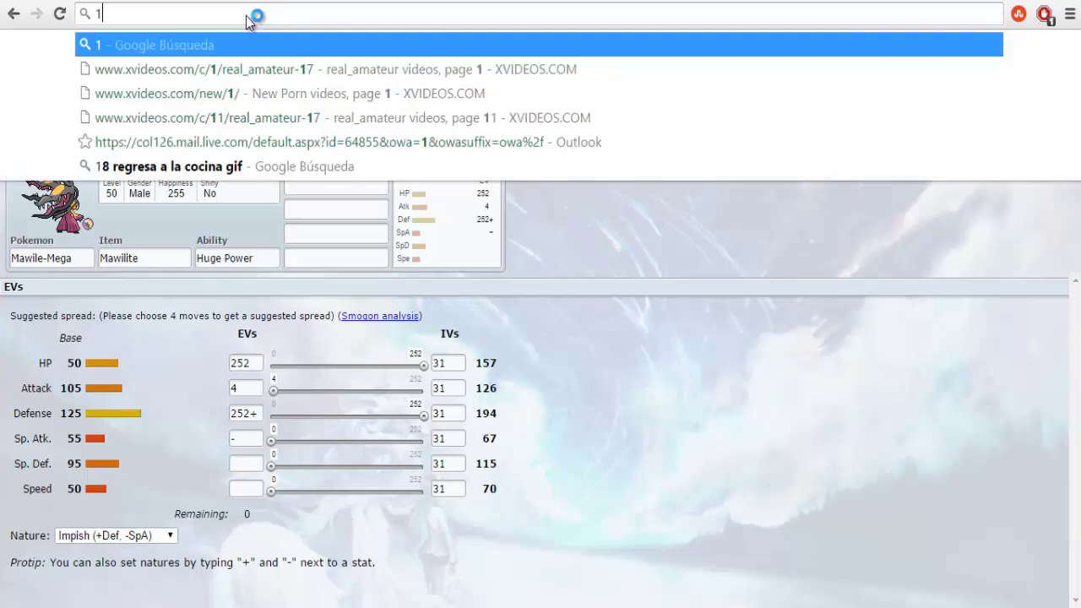
type("26*2")
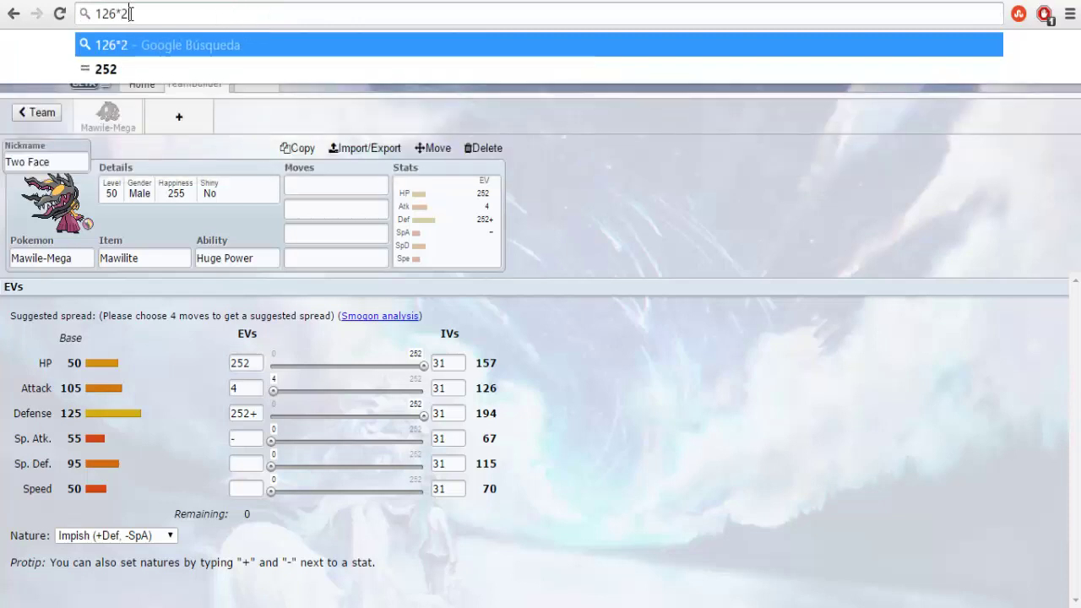
key("BackSpace")
key("BackSpace")
key("BackSpace")
key("BackSpace")
key("BackSpace")
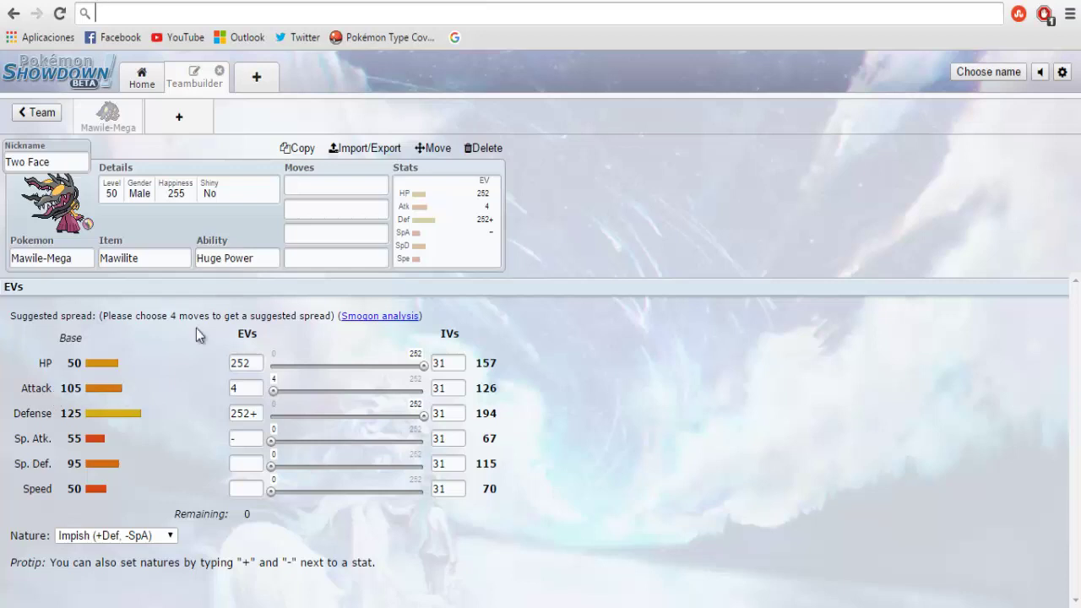
Assign Iron Head as Mawile-Mega's first move and review its description
left_click(327, 191)
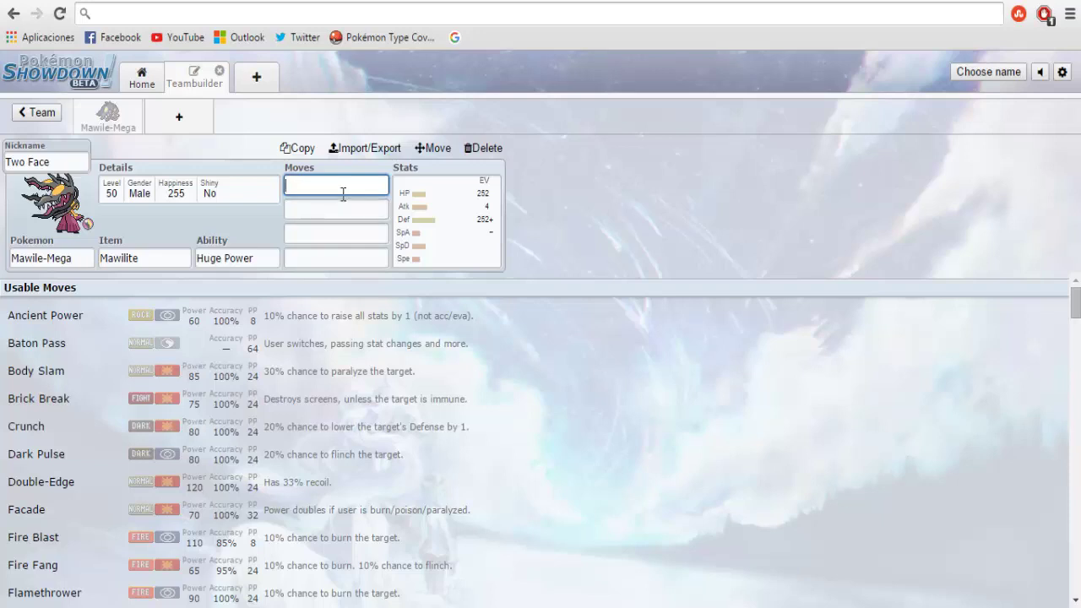
type("iron")
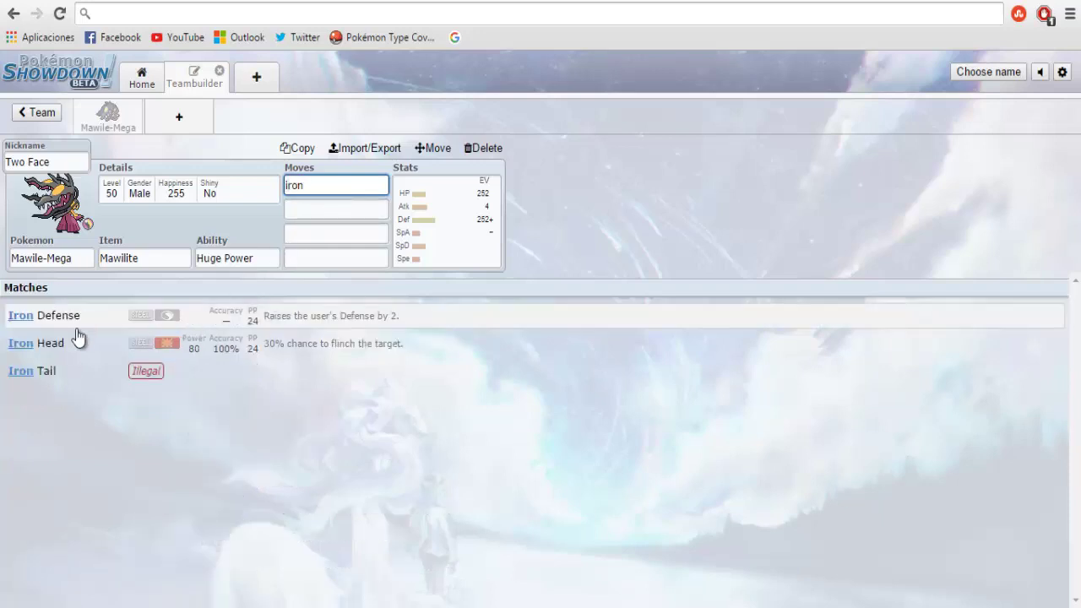
left_click(70, 342)
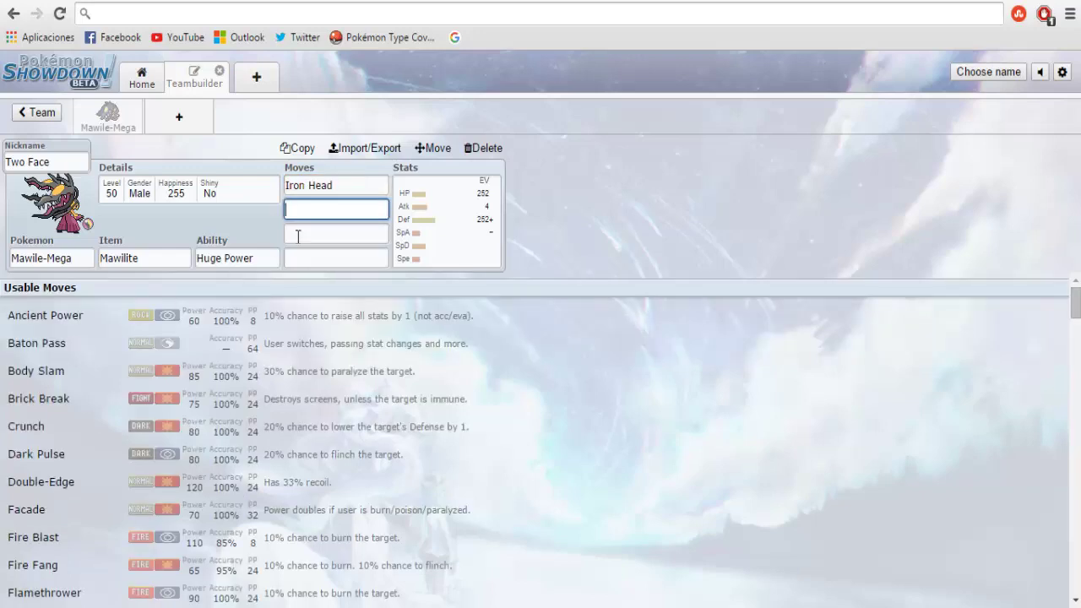
left_click(354, 184)
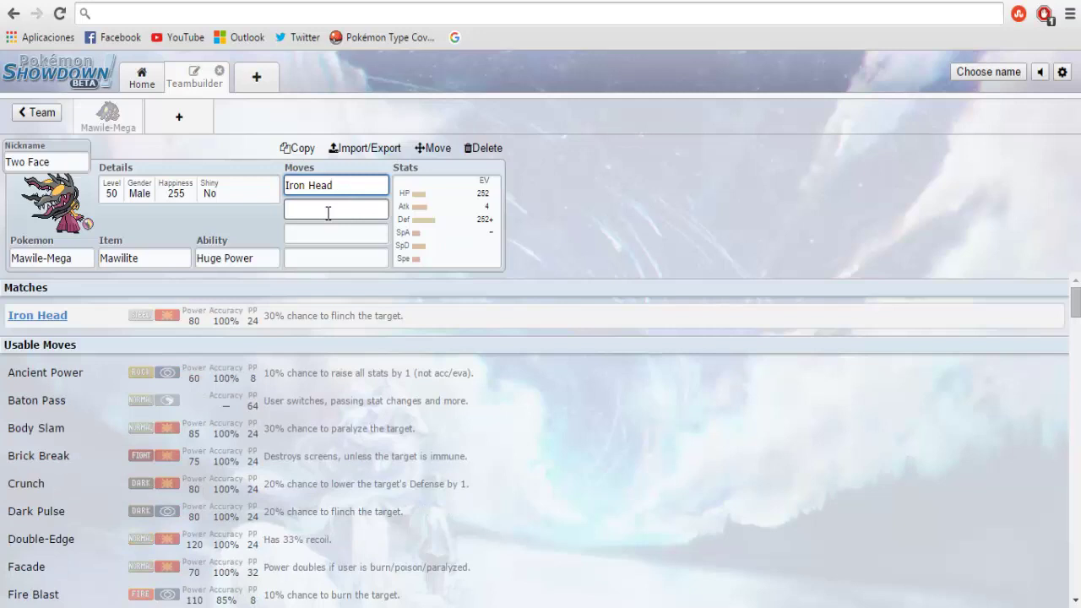
Assign Play Rough as the second move, and review its description and Iron Head's
left_click(328, 212)
type("play")
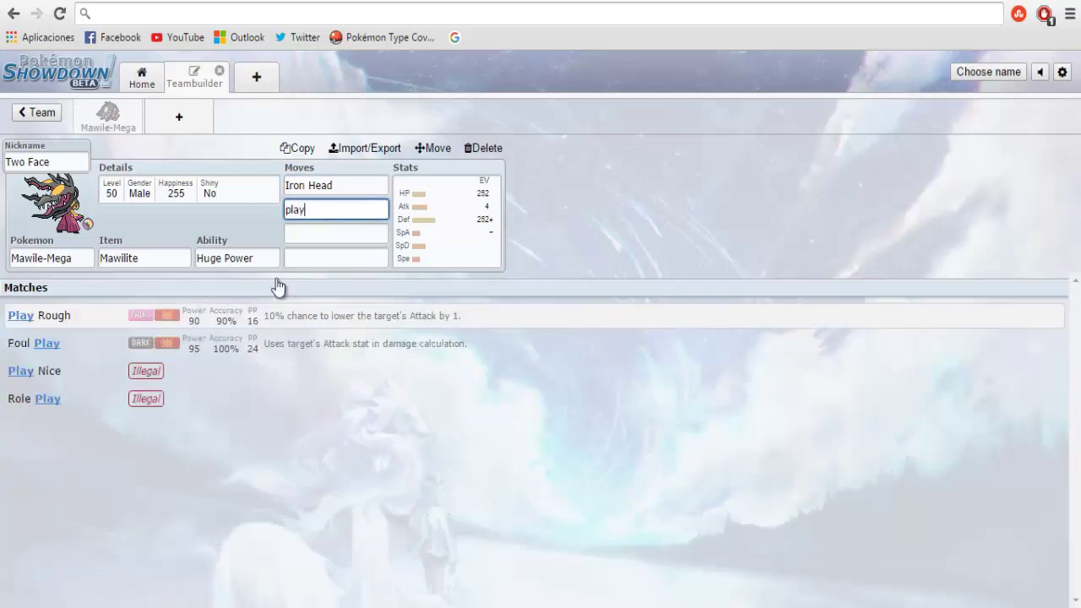
left_click(44, 318)
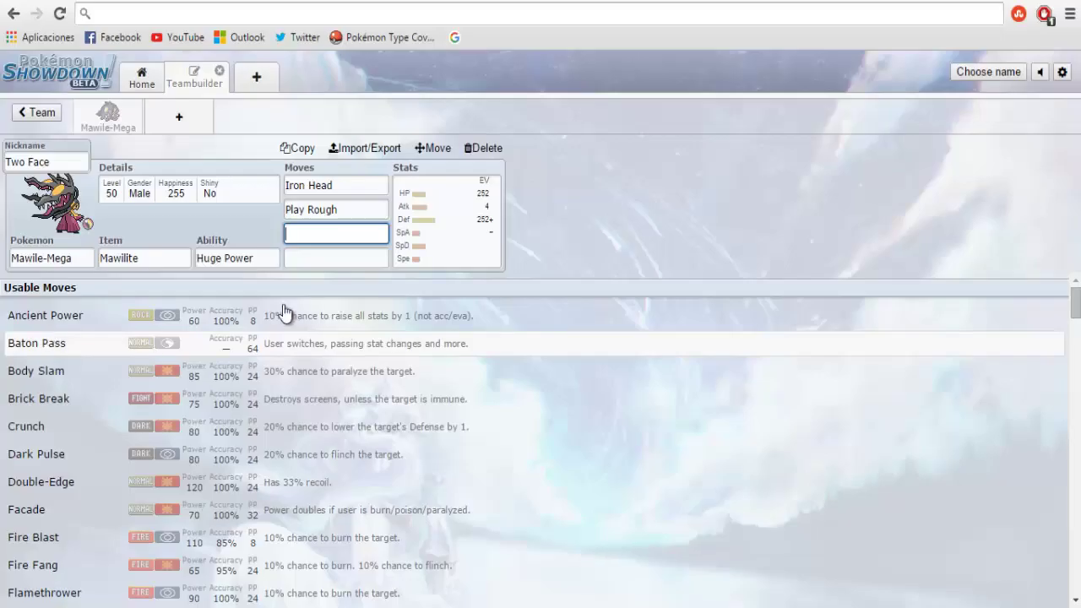
key("shift+Tab")
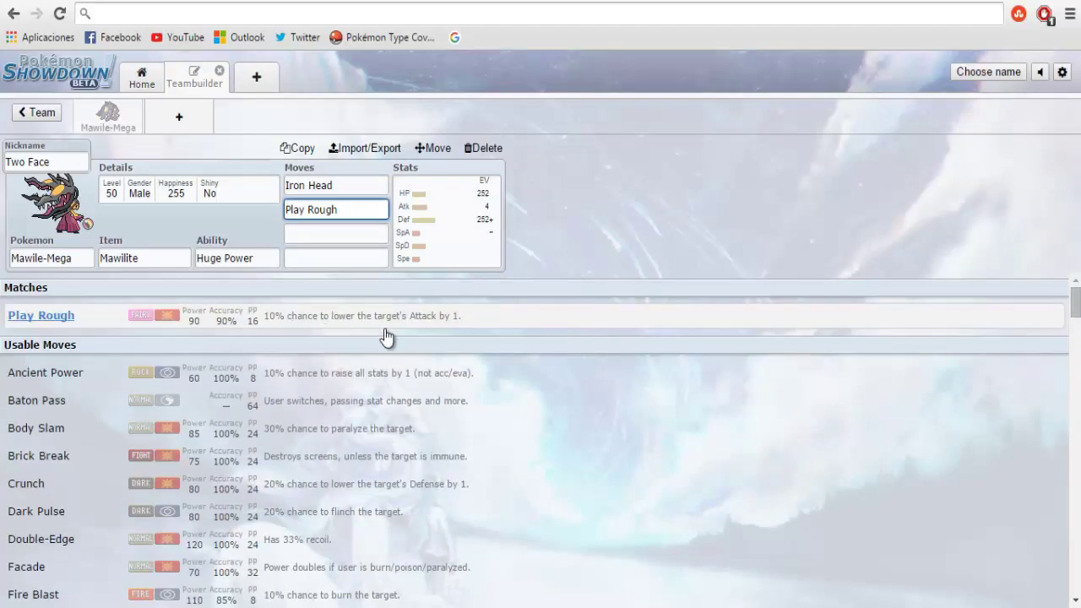
left_click(352, 185)
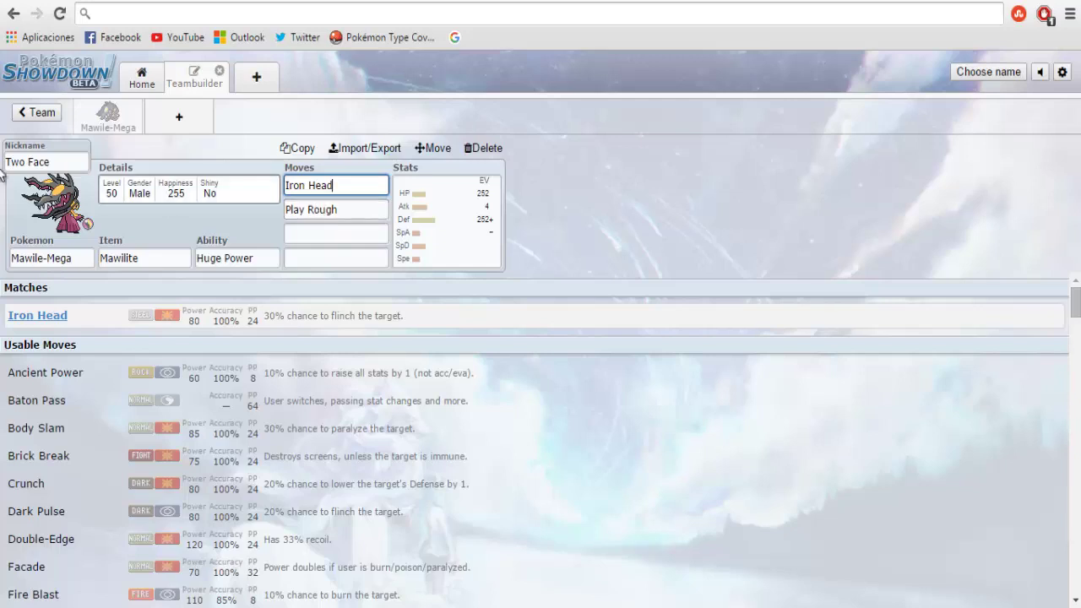
Assign Stealth Rock as Mawile-Mega's third move
left_click(332, 236)
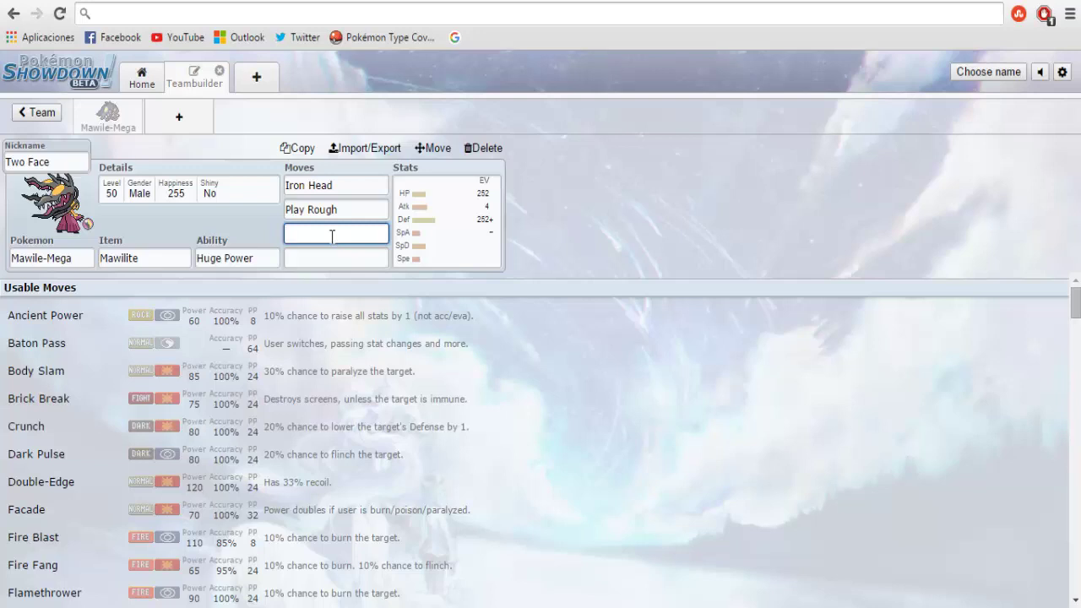
type("steal")
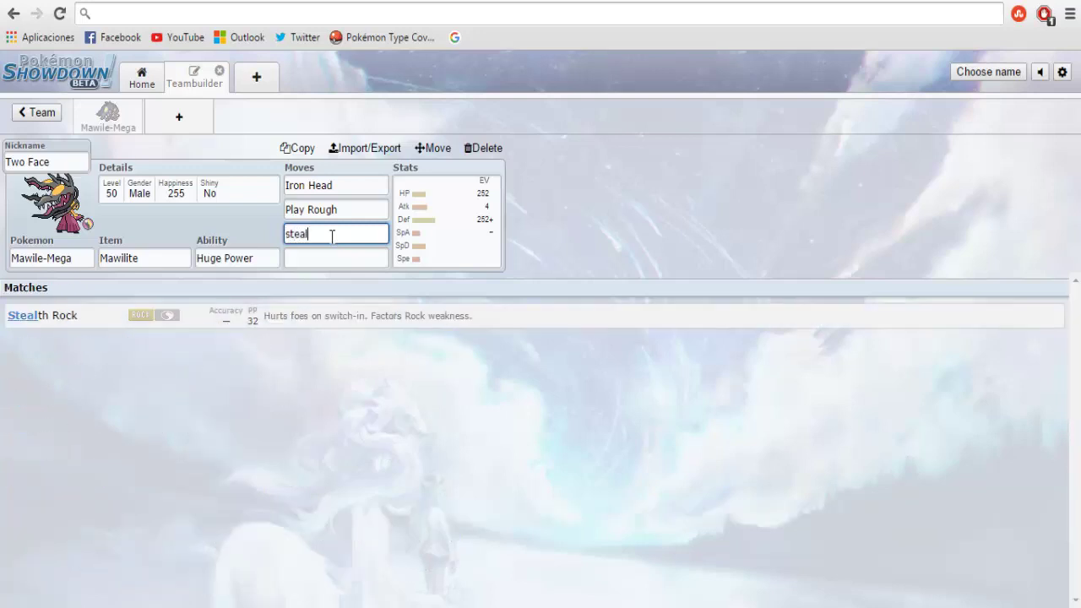
left_click(89, 324)
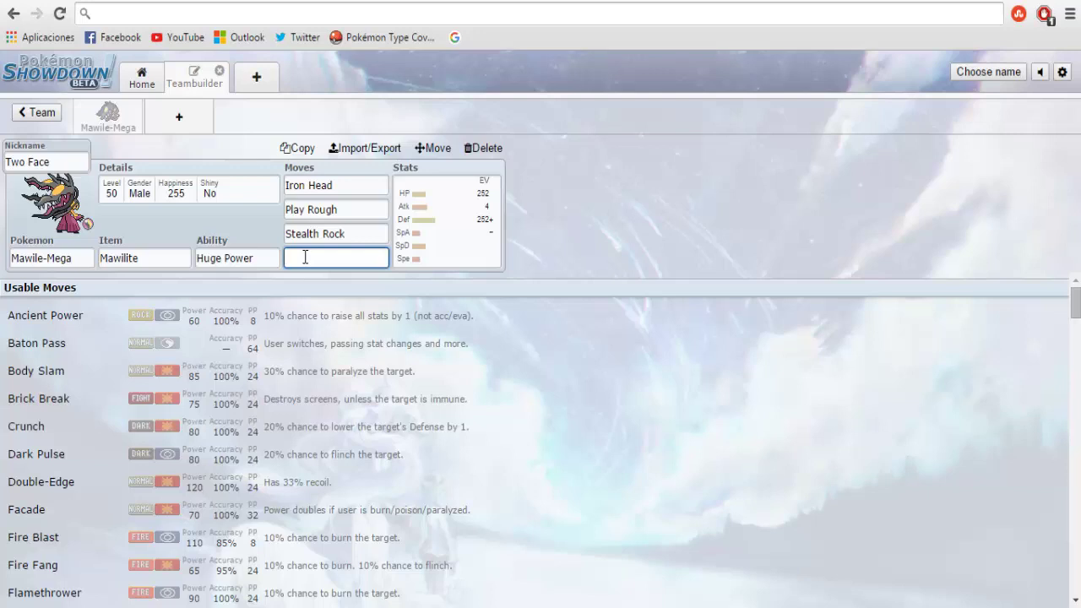
Assign Pain Split as Mawile-Mega's fourth move and review its description
type("pain")
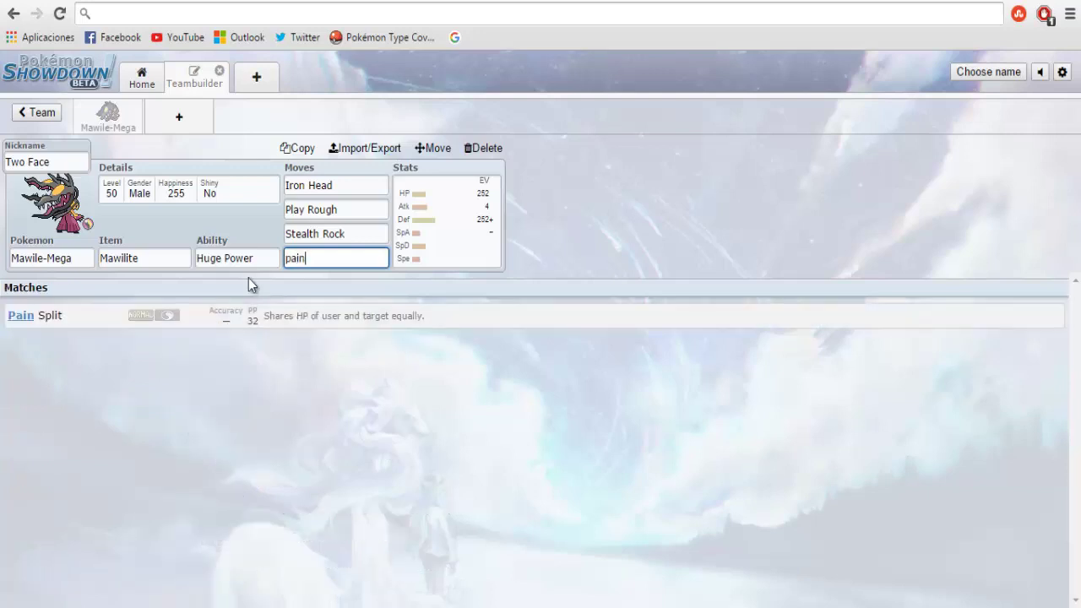
left_click(93, 321)
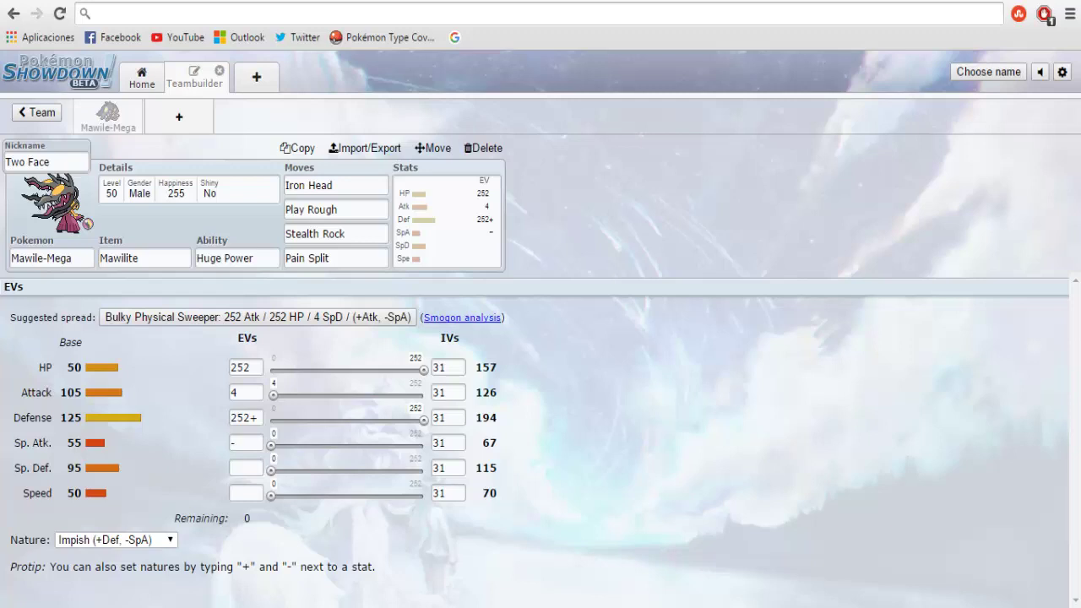
left_click(342, 259)
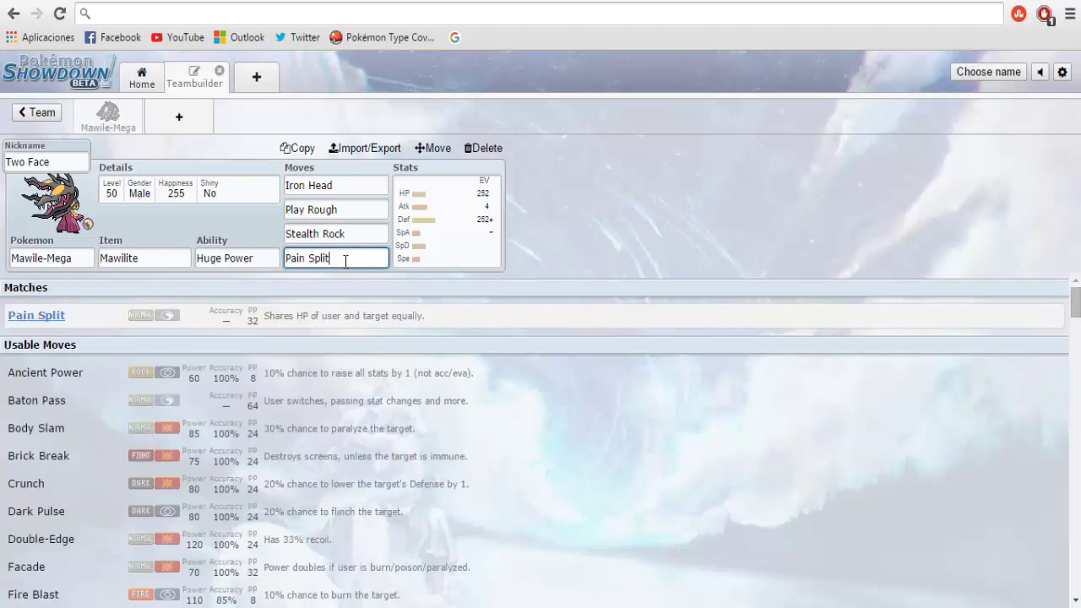
Add Rotom-Heat to the team as the second Pokémon
left_click(186, 121)
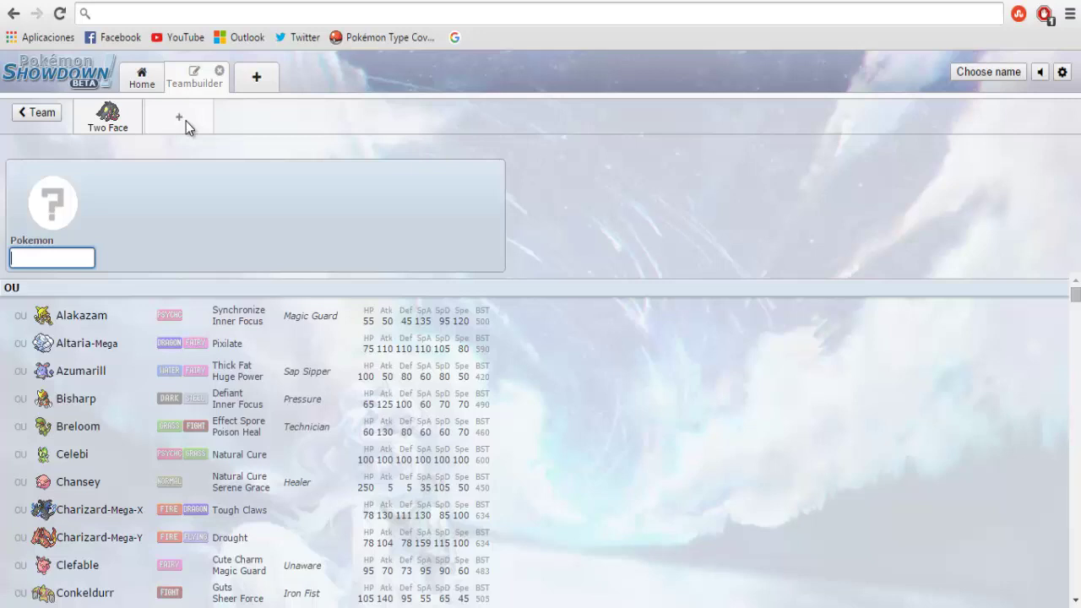
type("rotom")
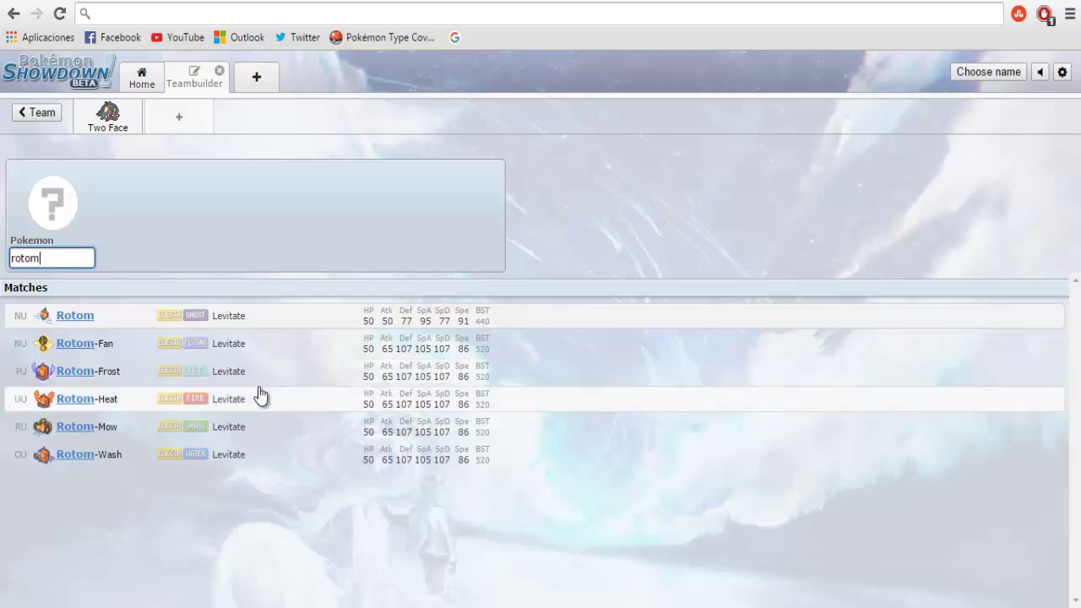
key("Return")
left_click(280, 404)
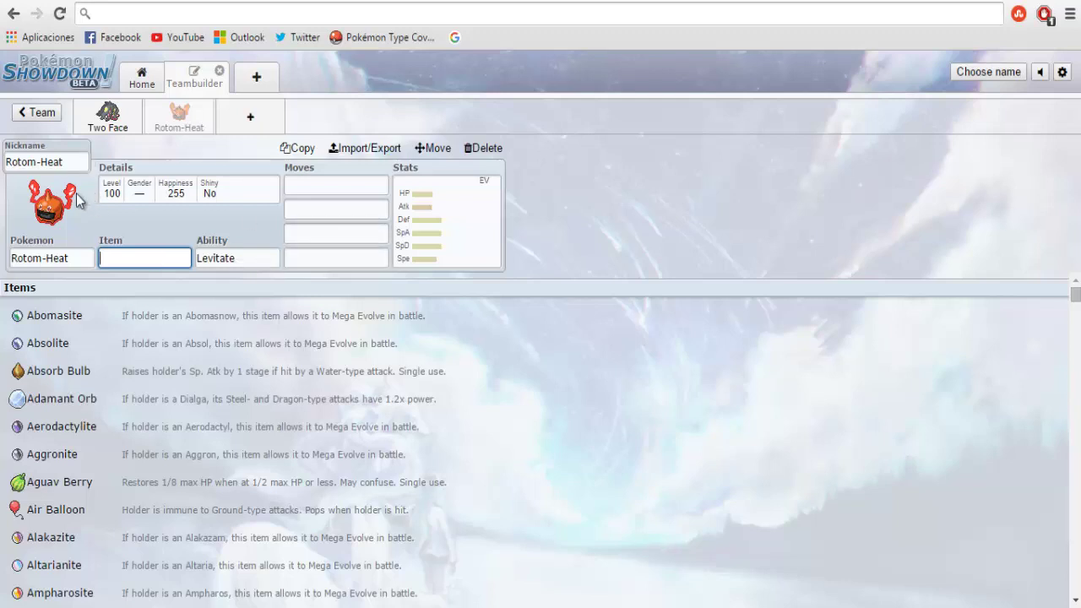
Set Rotom-Heat's level to 50 and its Shiny option to No
left_click(105, 190)
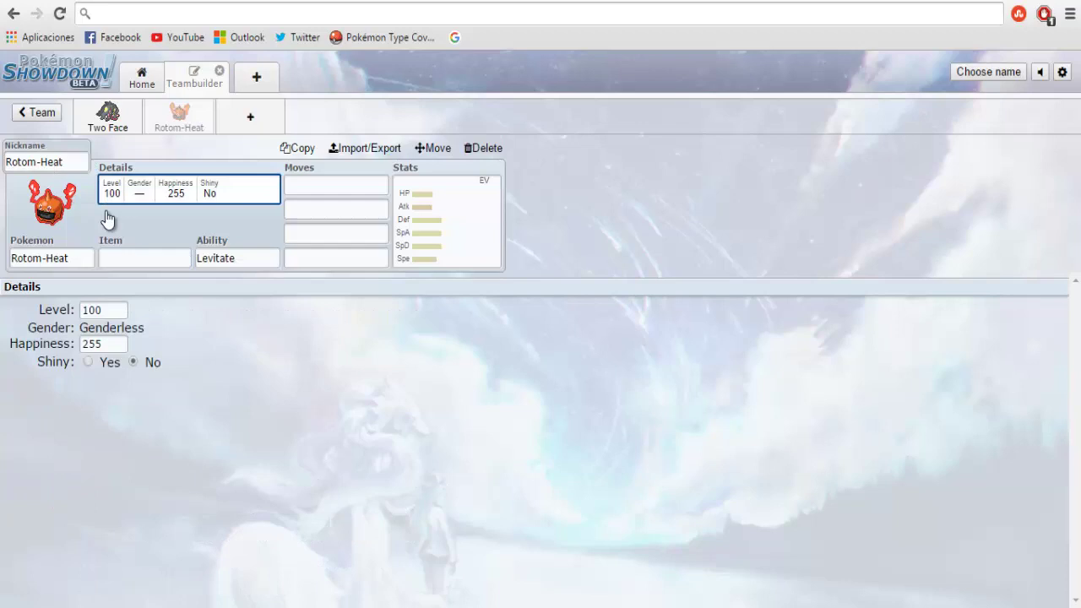
left_click(99, 310)
type("50")
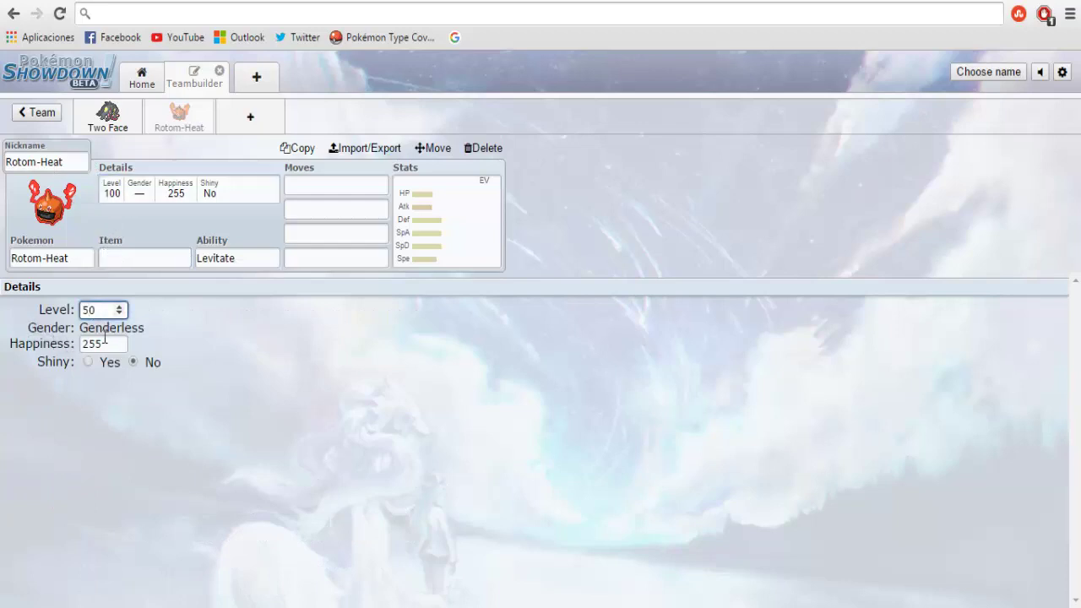
left_click(89, 362)
left_click(134, 362)
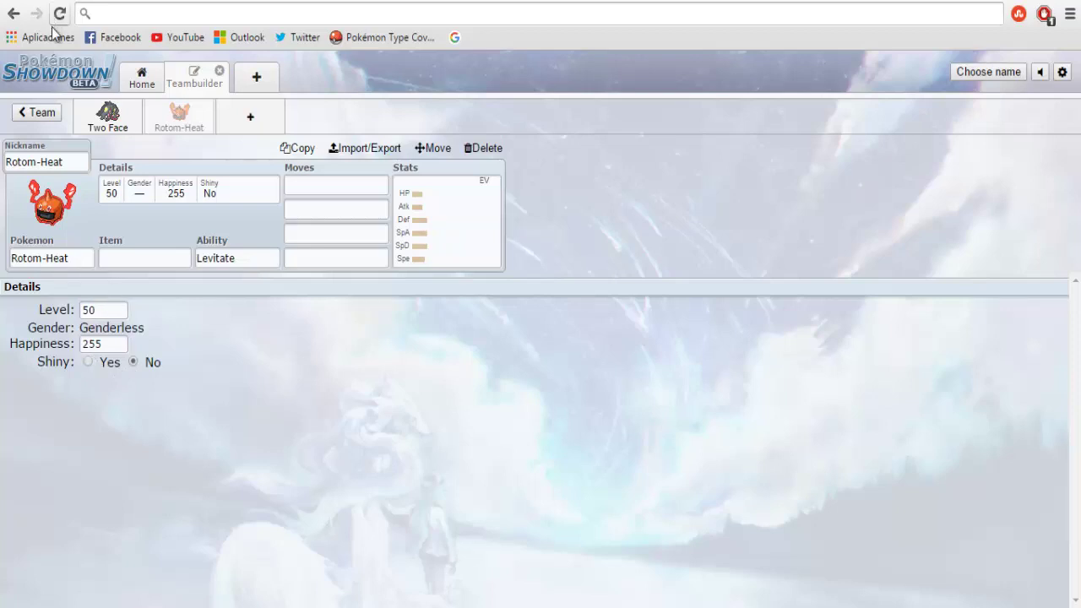
Nickname the Rotom-Heat "Hawtness"
left_click(66, 161)
triple_click(31, 165)
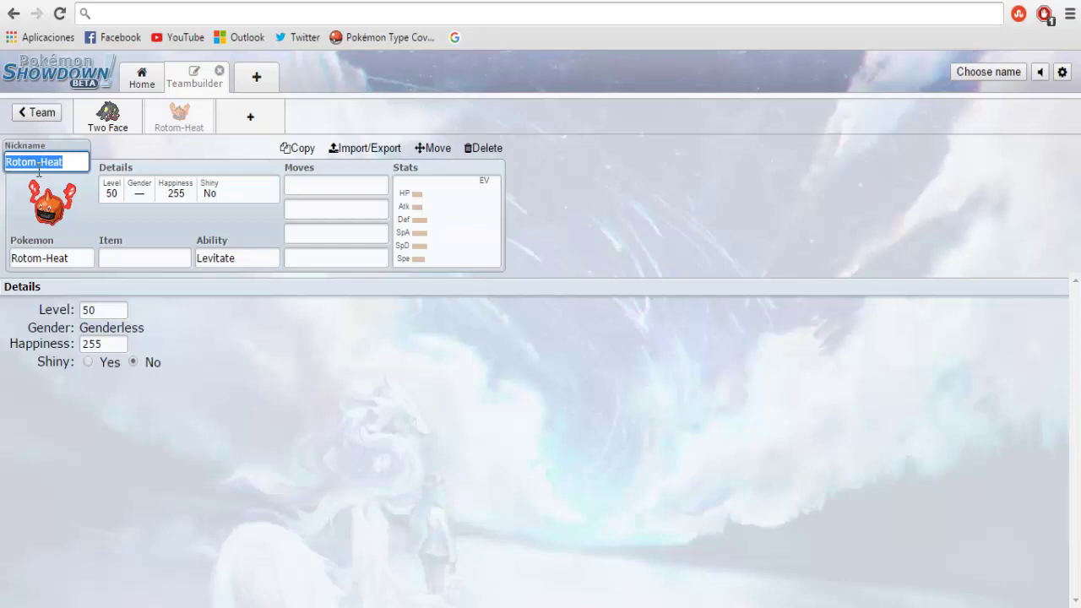
type("Hawr")
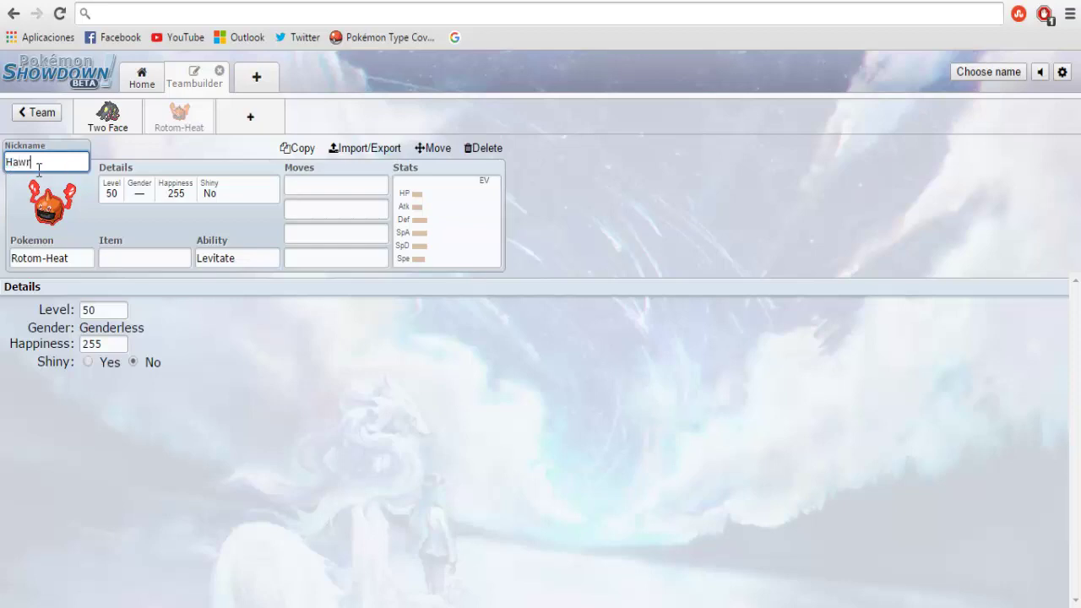
key("BackSpace")
type("tness")
Give Rotom-Heat a Sitrus Berry as its held item
left_click(110, 257)
left_click(122, 254)
type("sitru")
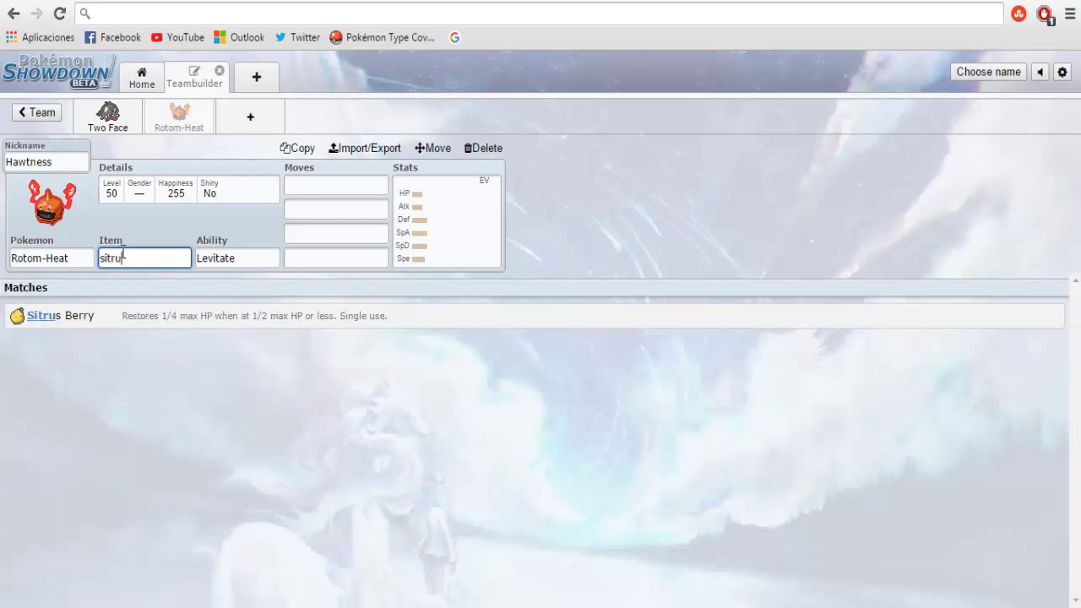
left_click(69, 320)
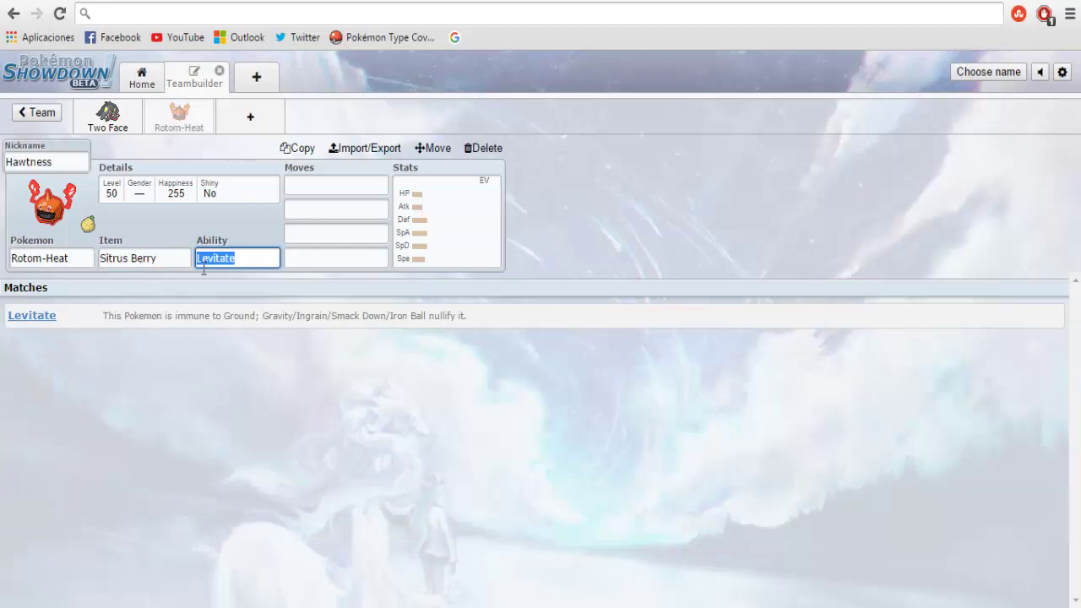
Give Rotom-Heat a Calm nature and EVs of 252 HP, 4 Defense and 252 Sp. Def
left_click(433, 213)
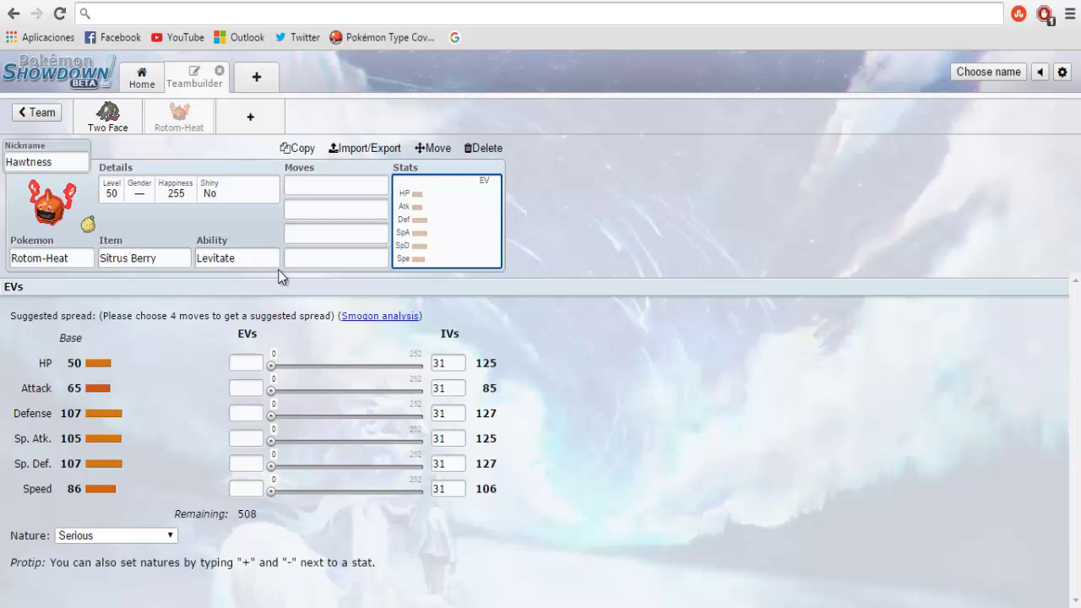
left_click(172, 535)
type("c")
key("Return")
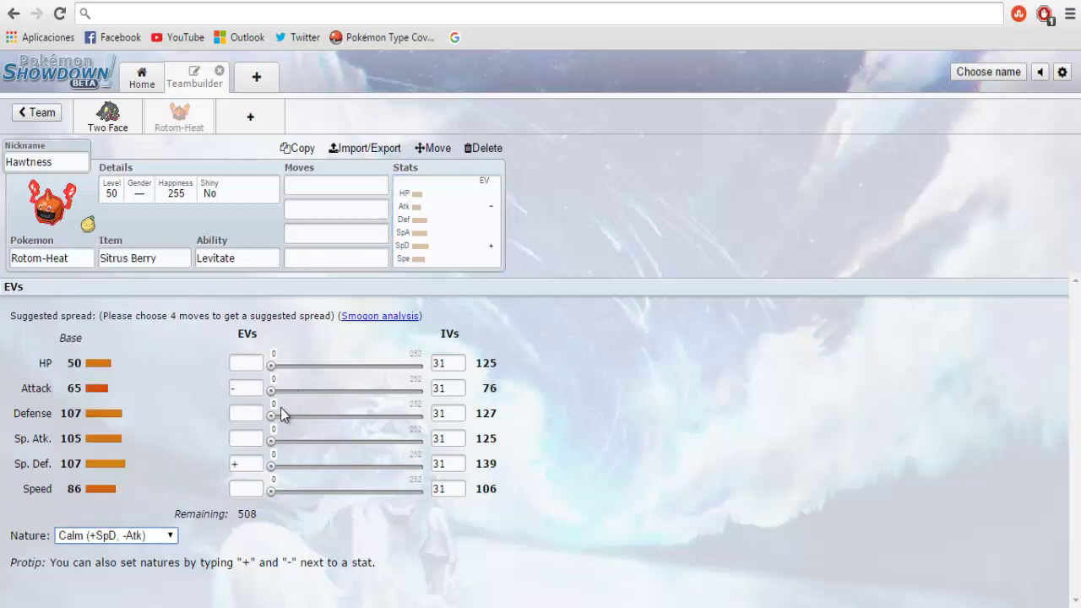
left_click_drag(271, 469, 579, 487)
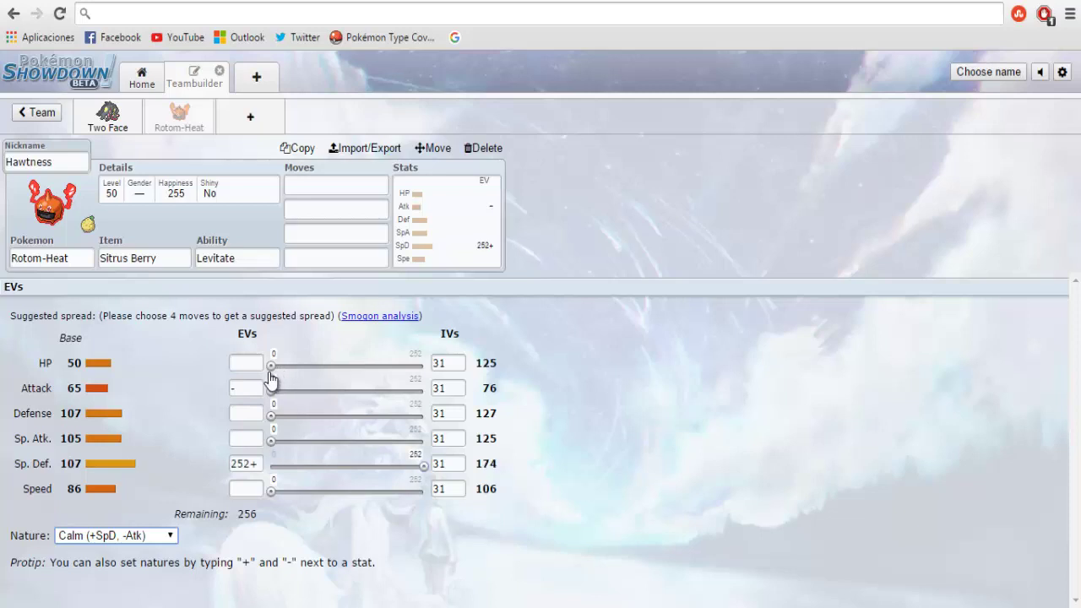
left_click_drag(271, 366, 569, 342)
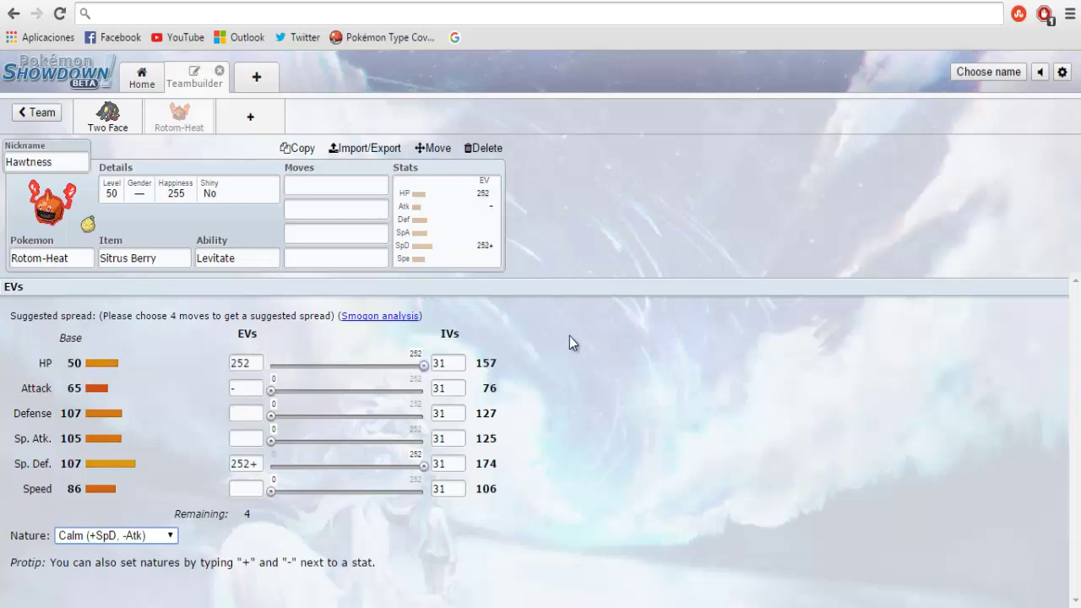
left_click(273, 417)
Assign Pain Split as Rotom-Heat's first move and Will-O-Wisp as its second
left_click(341, 187)
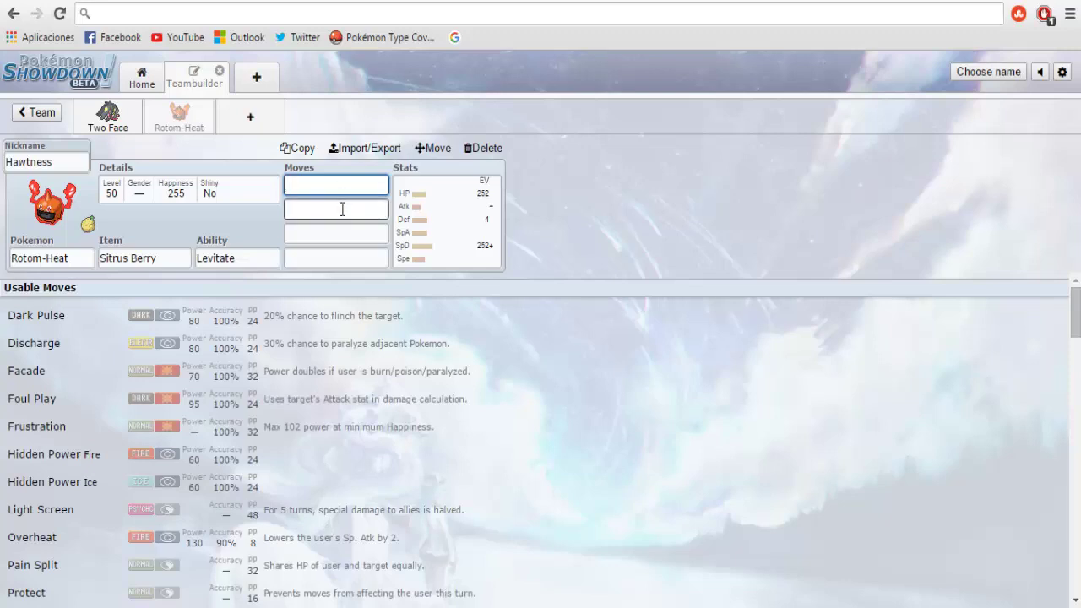
type("pain")
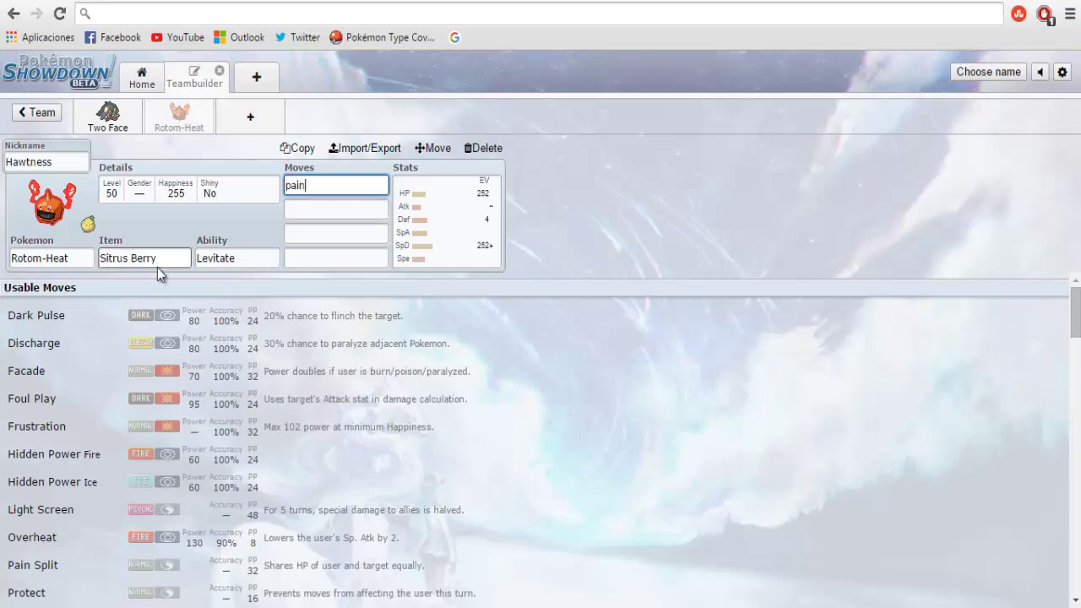
left_click(53, 317)
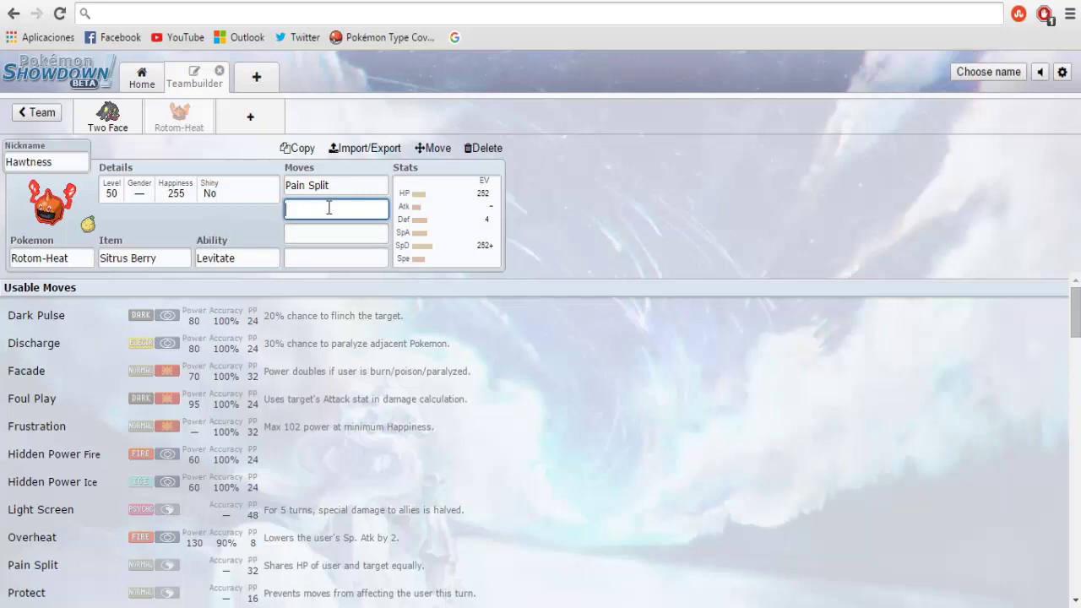
type("will")
left_click(85, 315)
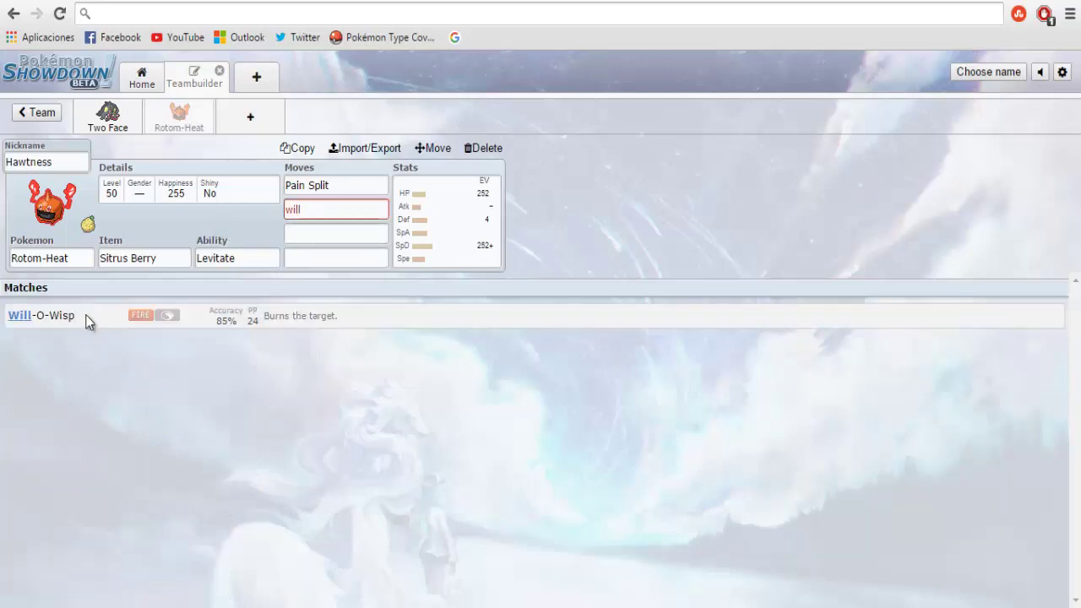
Assign Volt Switch as Rotom-Heat's third move and Overheat as its fourth, and review Overheat's description
left_click(317, 236)
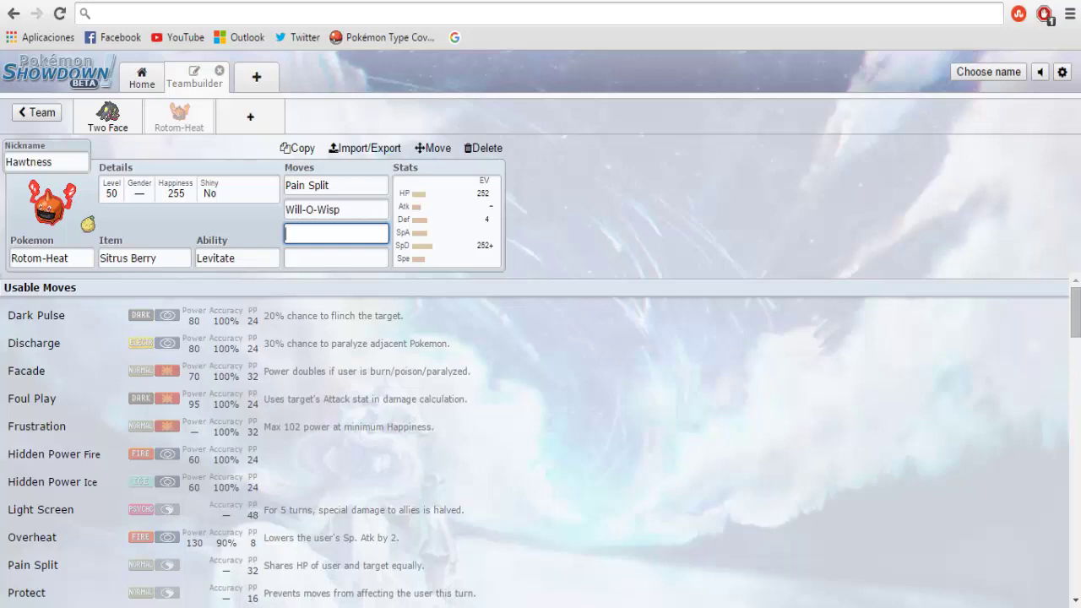
type("volt")
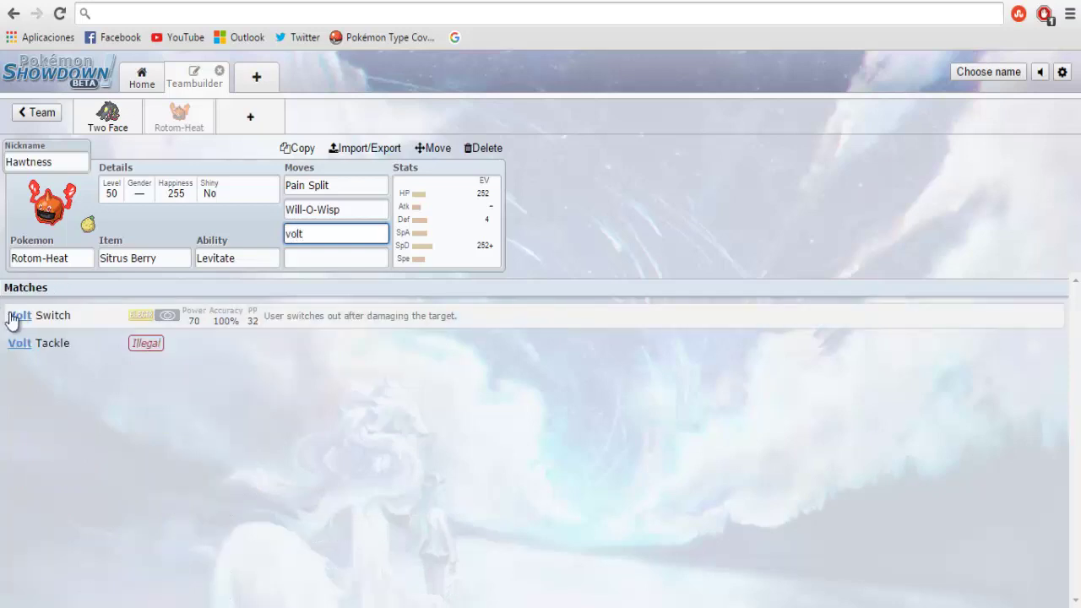
left_click(204, 334)
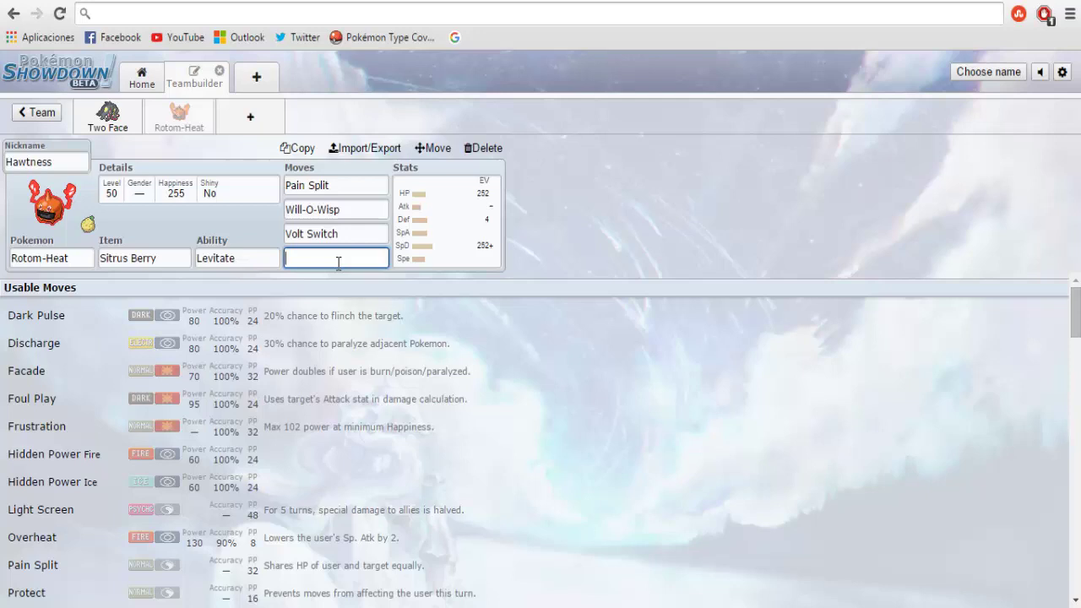
type("over")
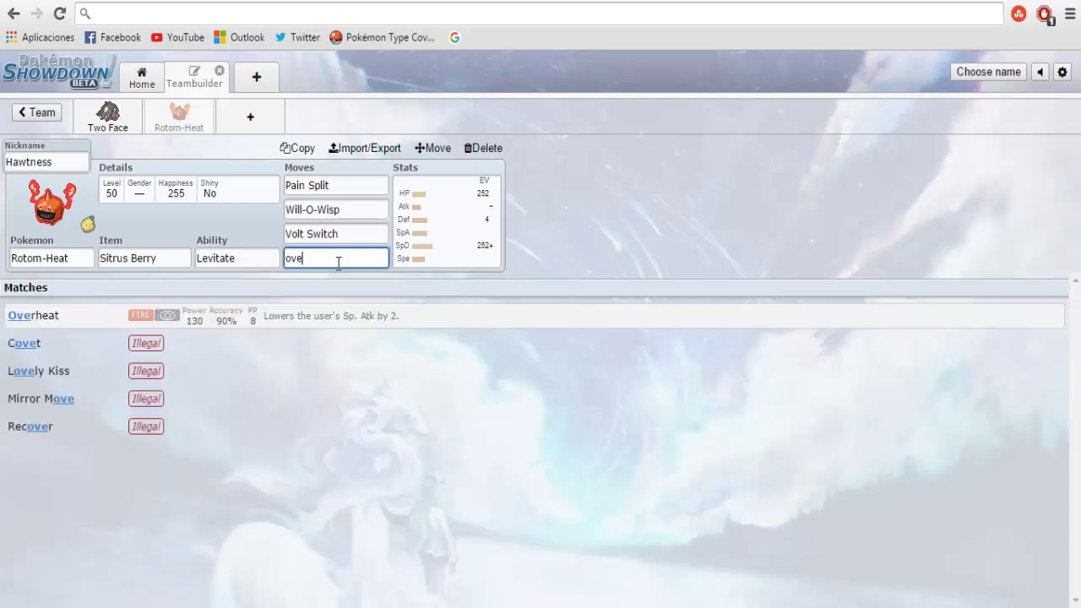
left_click(226, 319)
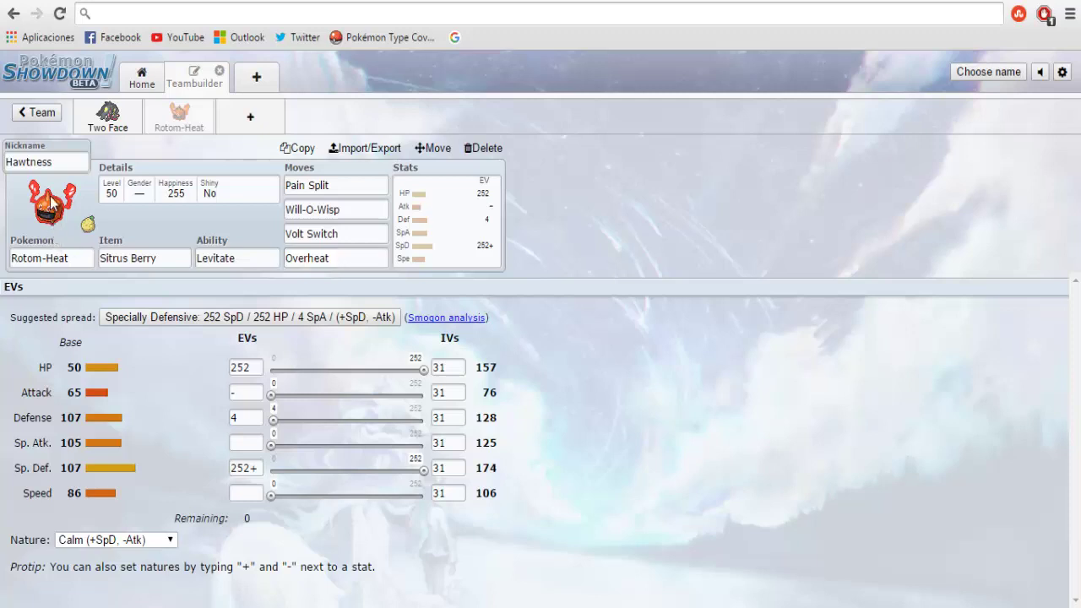
left_click(337, 257)
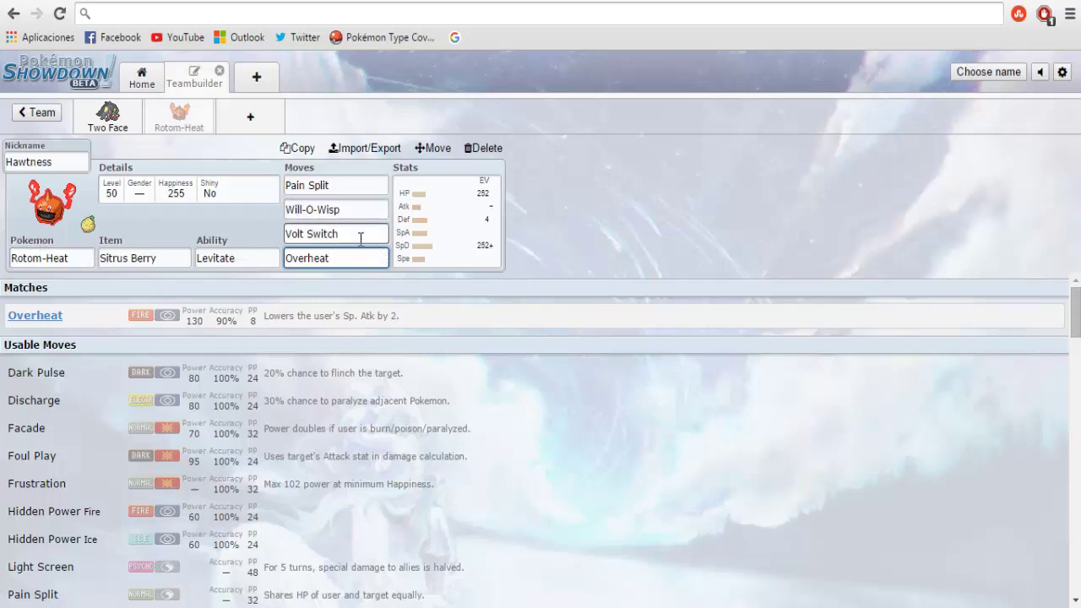
Add Froslass to the team as the third Pokémon and nickname it "Hisako"
left_click(248, 124)
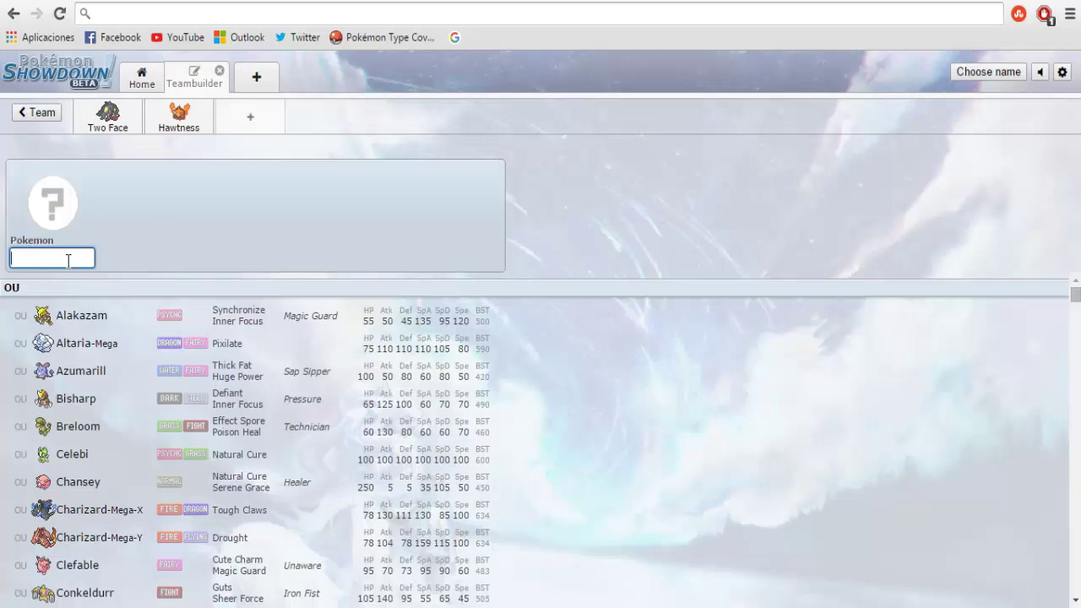
type("fros")
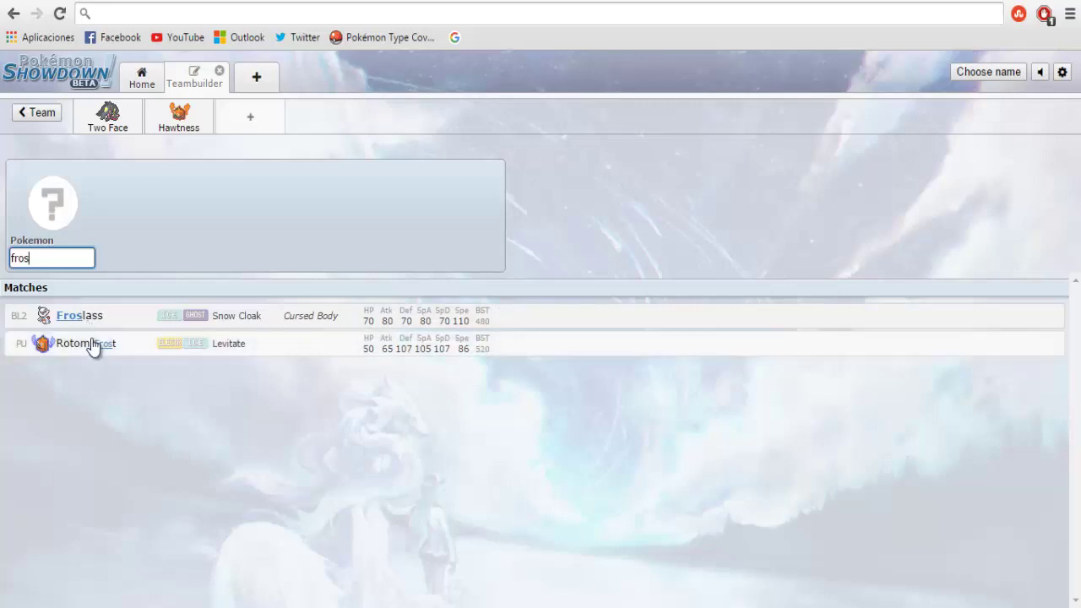
left_click(120, 315)
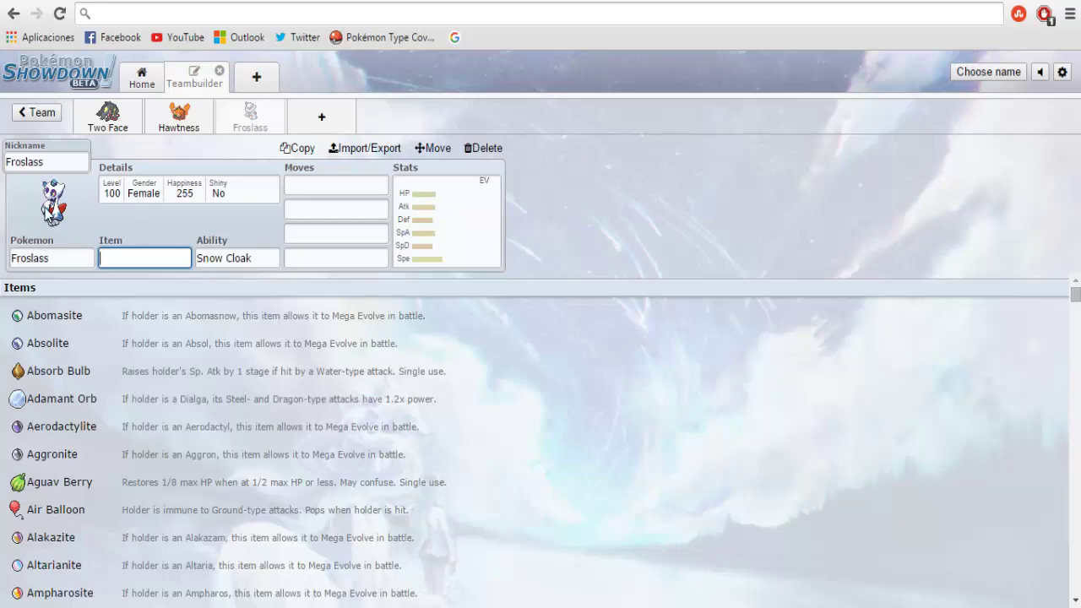
left_click(42, 161)
type("Hisako")
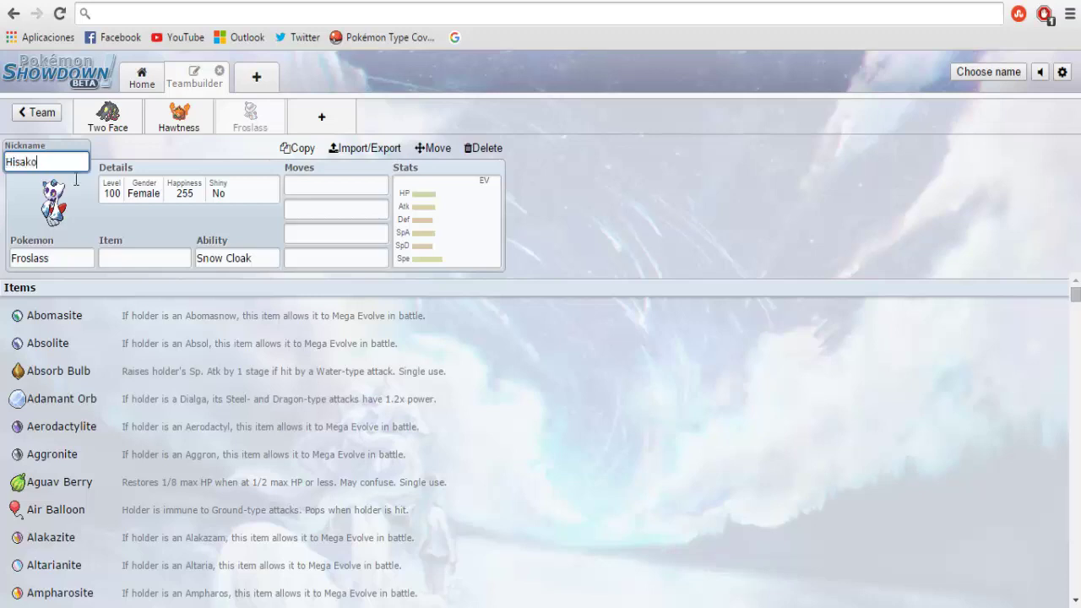
Set Froslass's level to 50
left_click(118, 197)
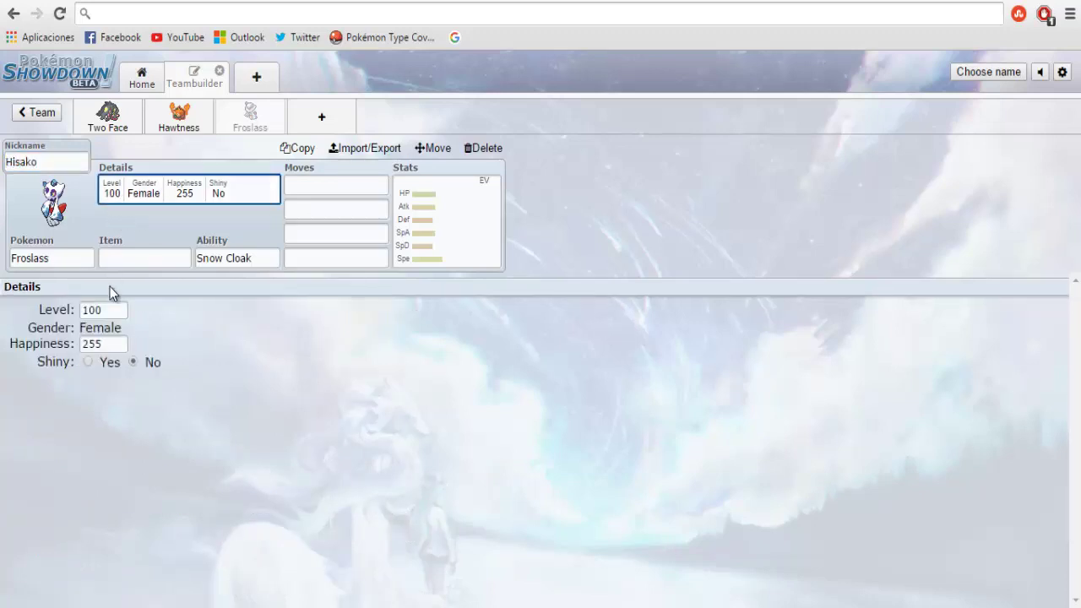
left_click(108, 311)
key("ctrl+a")
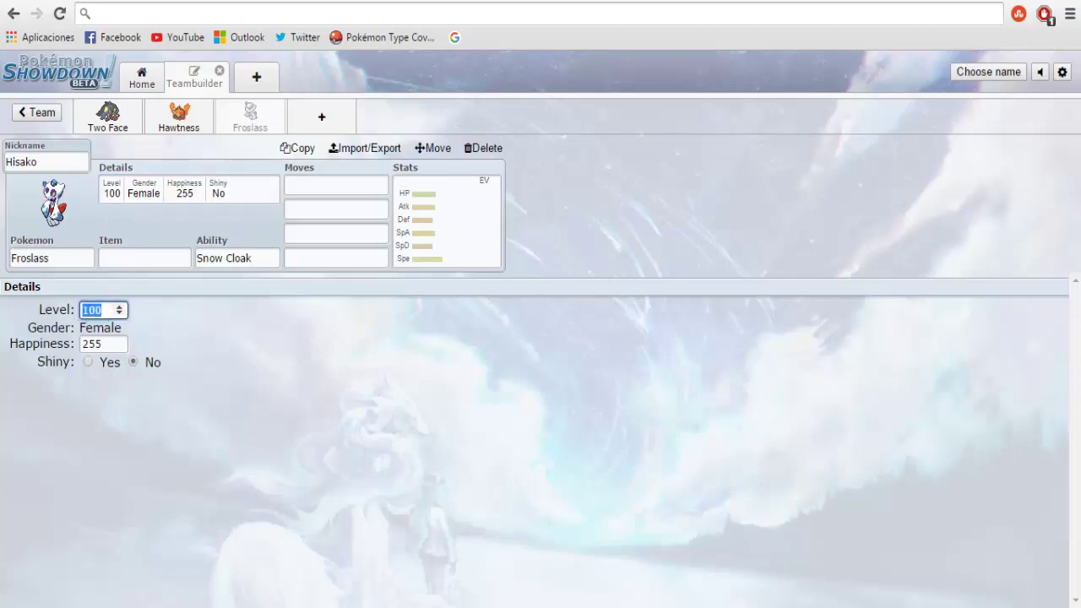
type("50")
key("super")
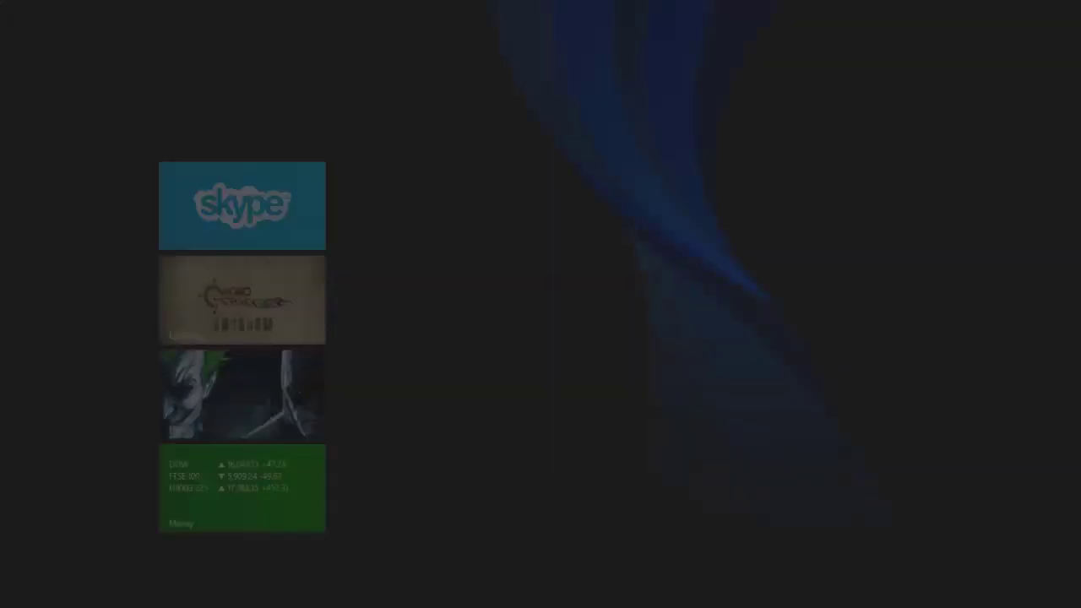
key("super")
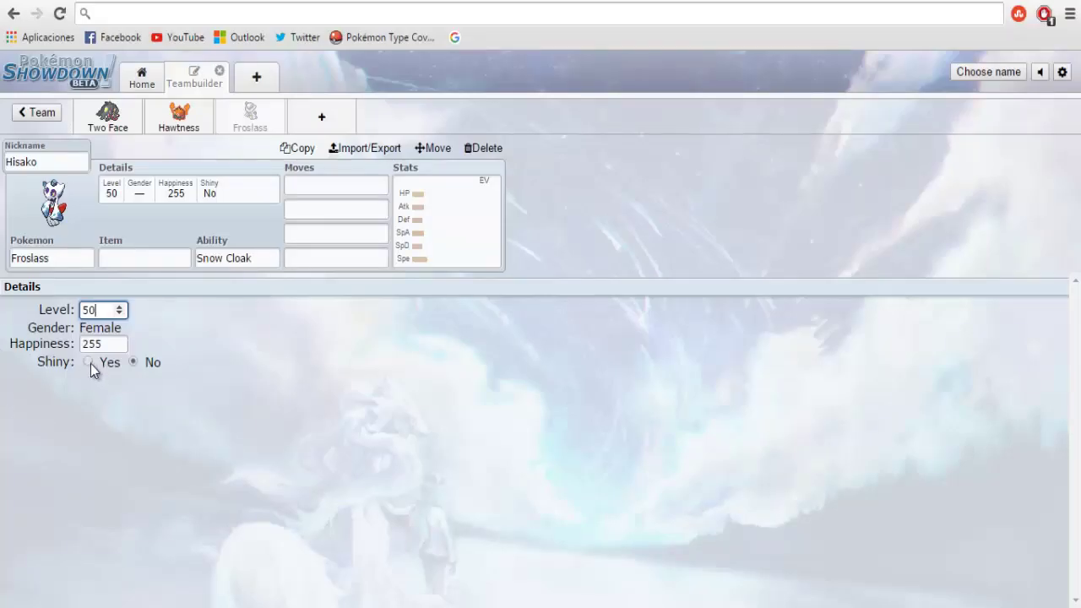
Make Froslass shiny
left_click(89, 362)
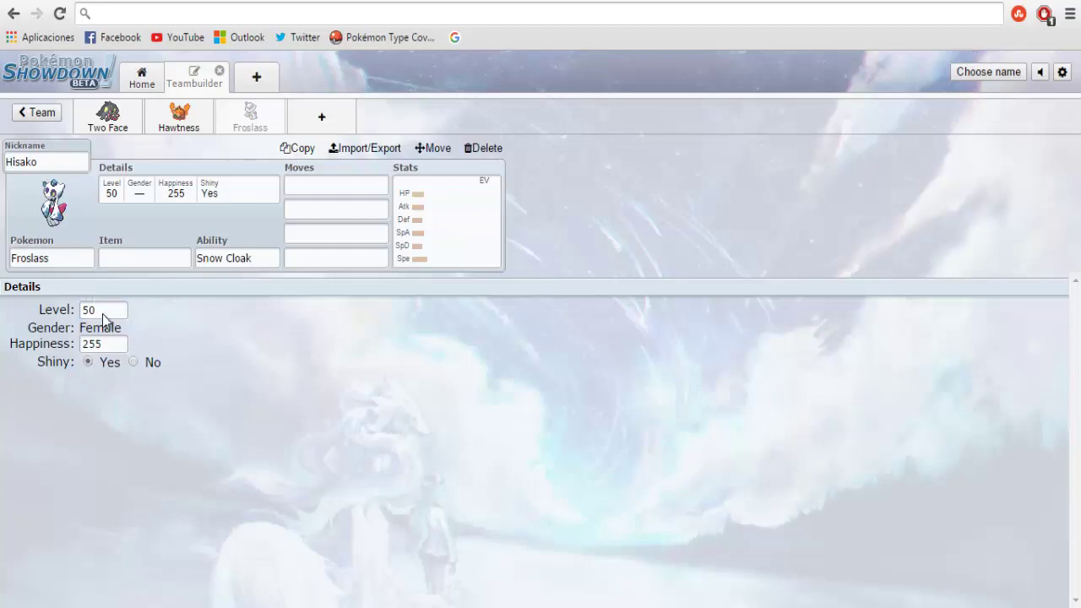
left_click(133, 361)
left_click(92, 363)
Change Froslass's ability to its hidden ability Cursed Body and review the ability's description
left_click(135, 258)
key("super")
key("super")
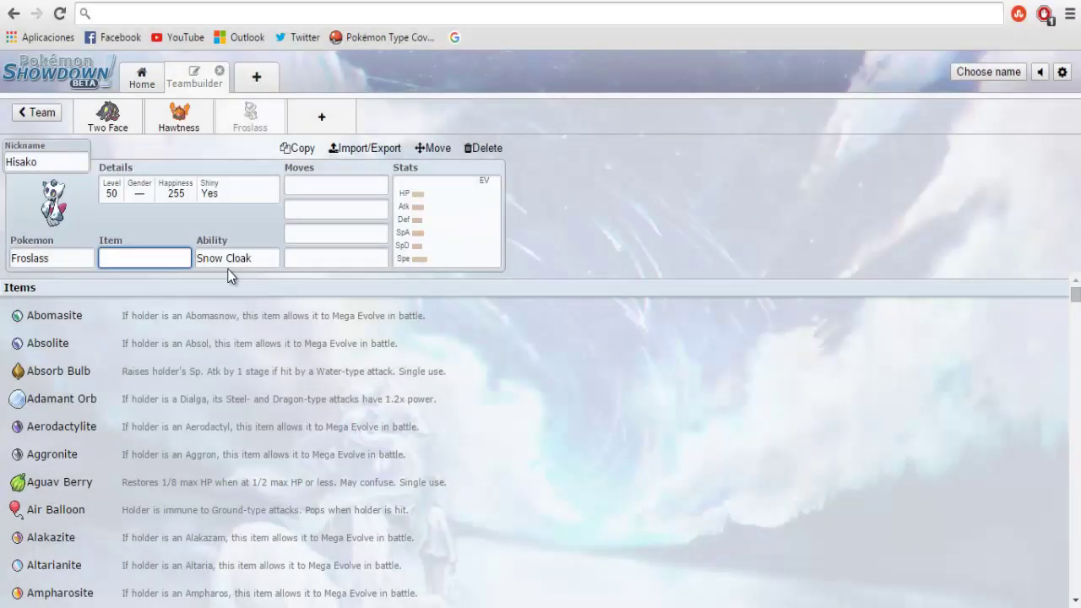
left_click(250, 258)
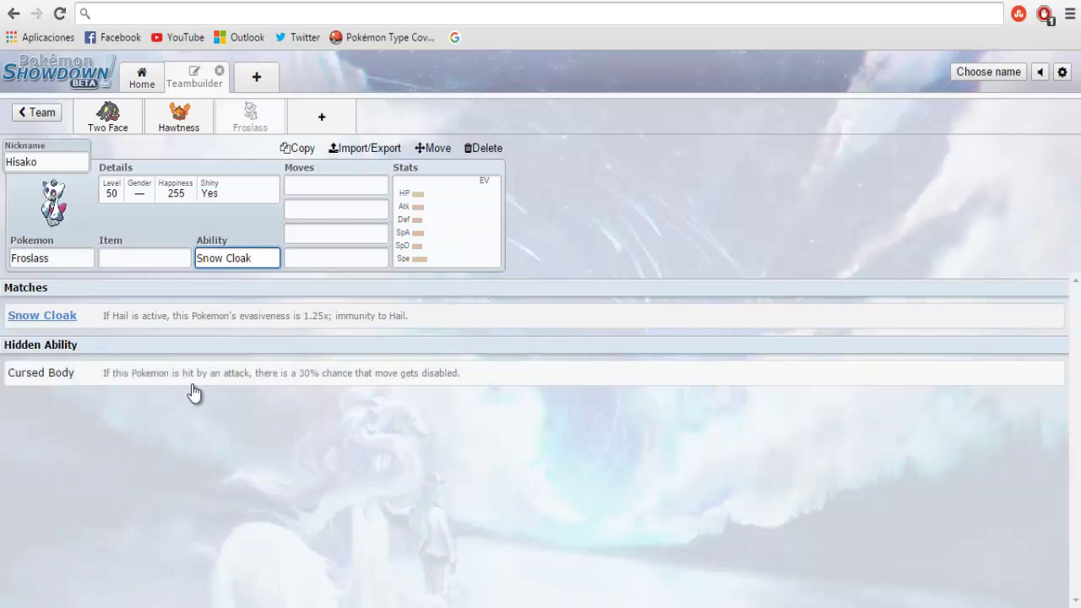
left_click(237, 386)
left_click(236, 261)
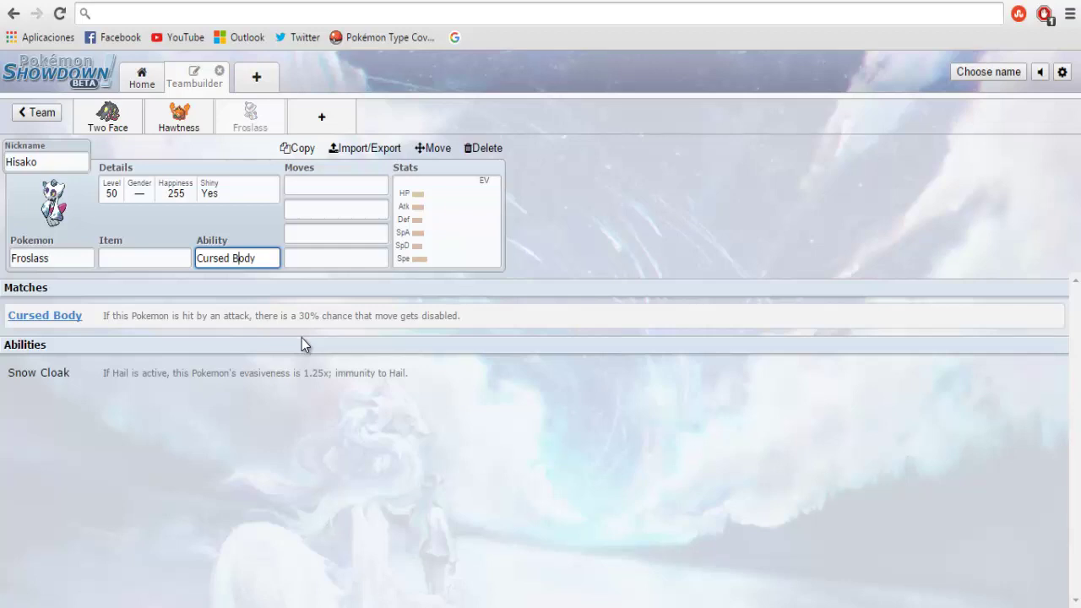
Give Froslass the Focus Sash as its held item
left_click(167, 260)
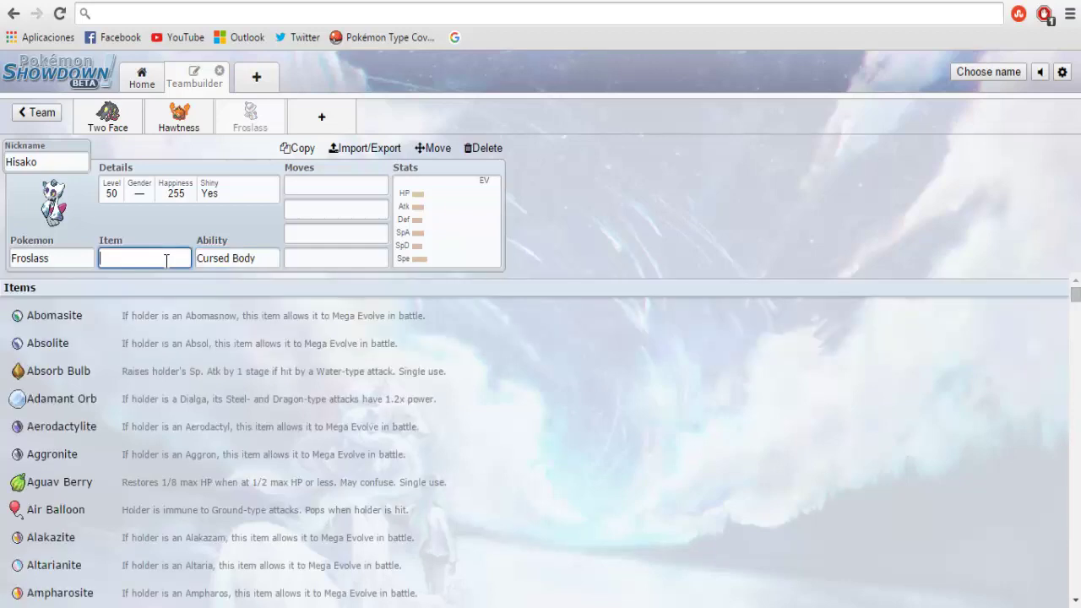
type("focus")
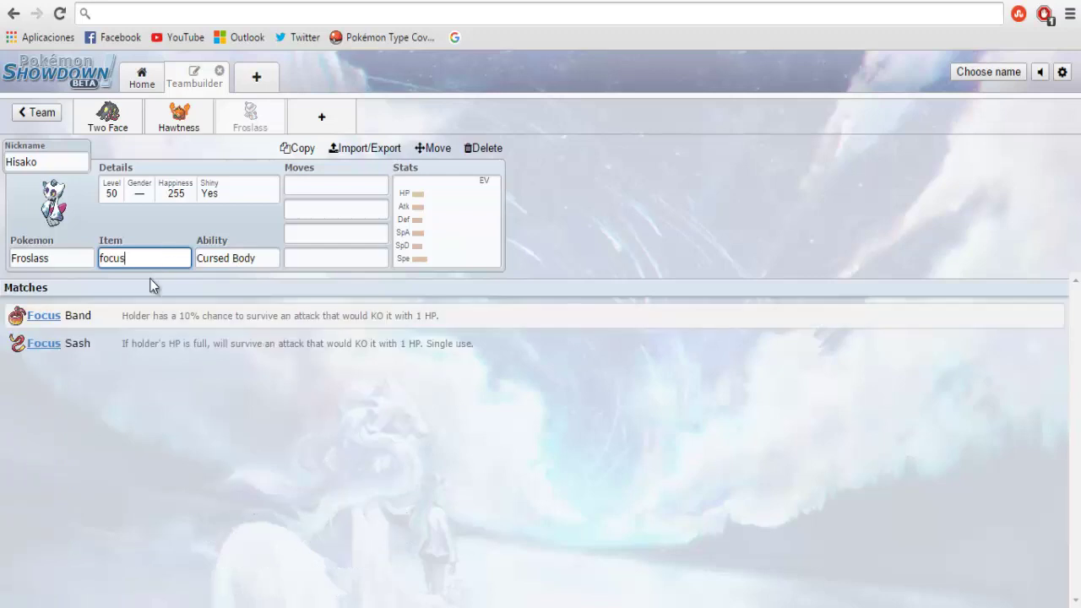
left_click(91, 345)
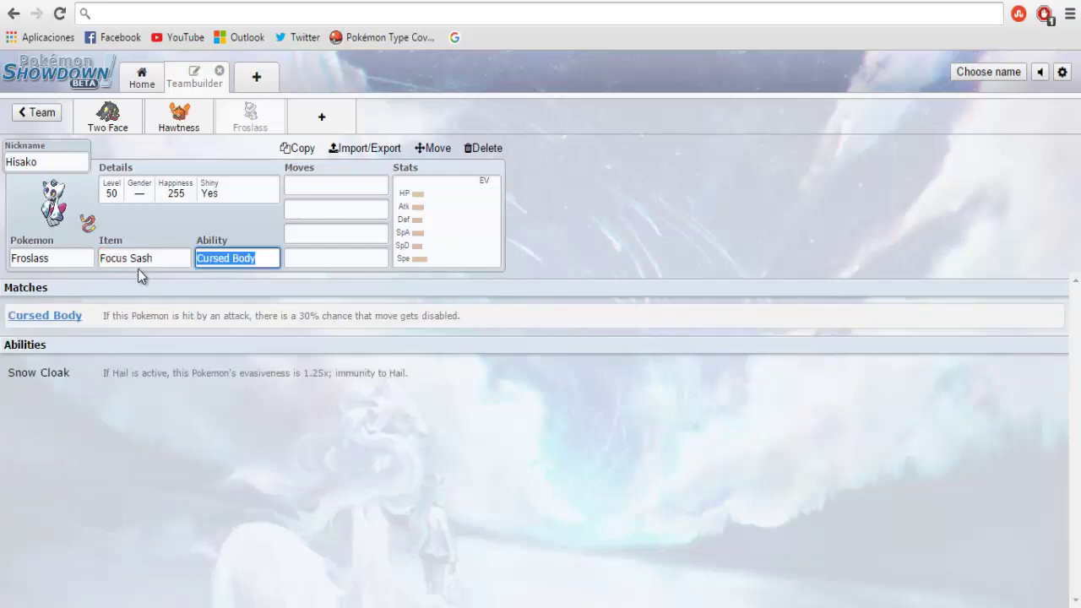
Set Froslass's nature to Timid (+Spe, -Atk)
left_click(413, 239)
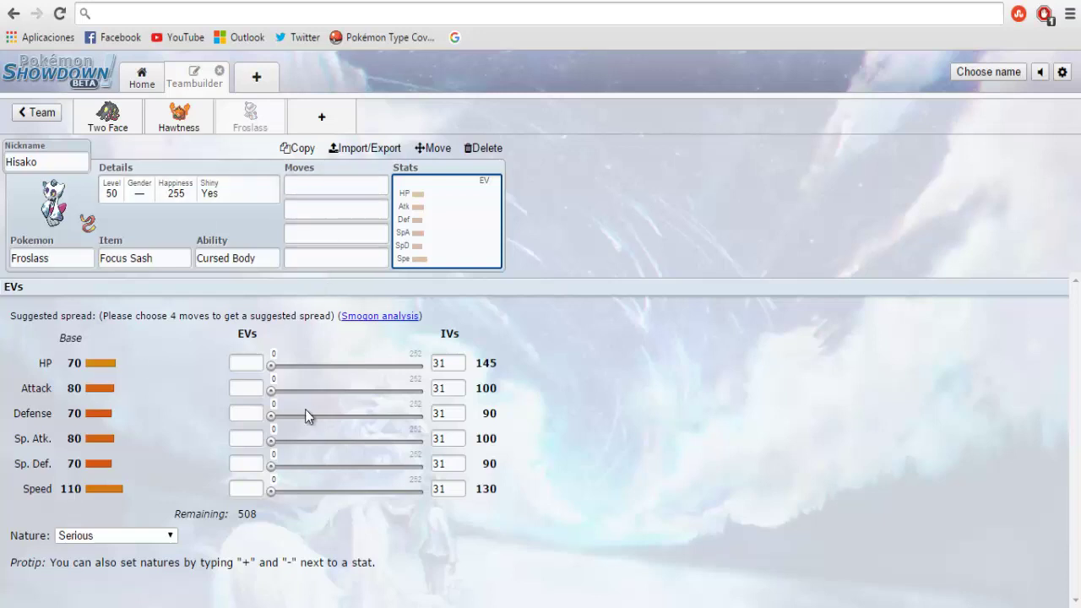
left_click(150, 536)
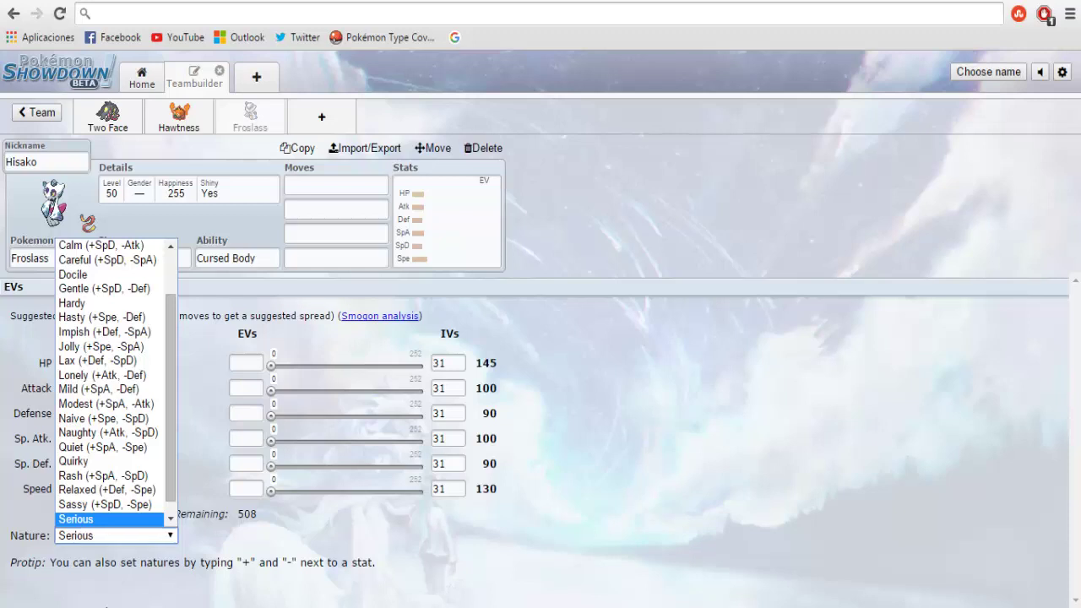
key("Down")
key("Return")
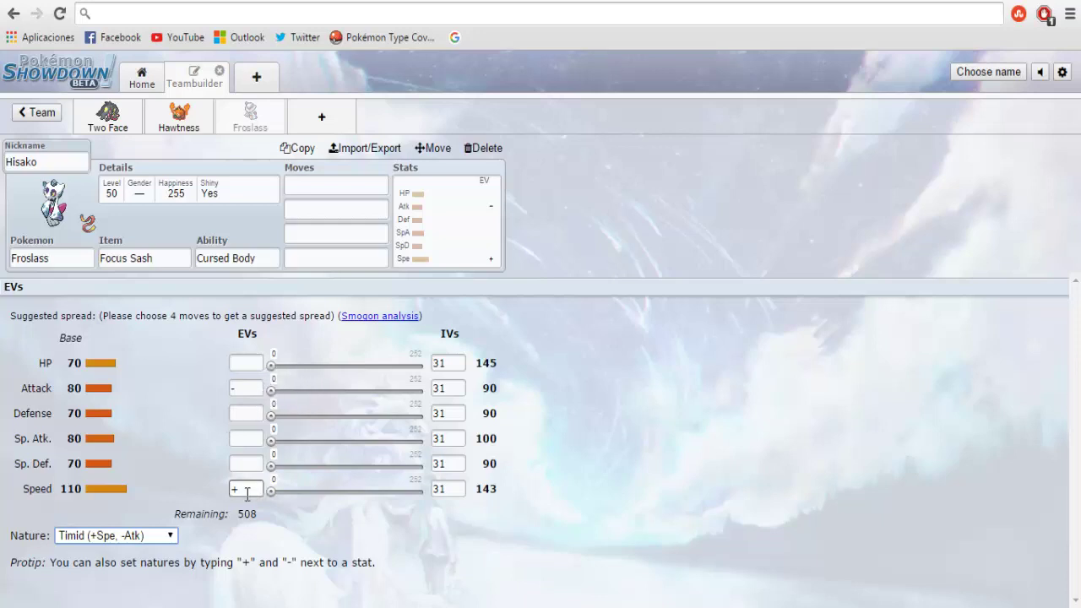
Distribute Froslass's EVs as 252 in Speed, 252 in Sp. Atk. and 4 in Sp. Def
left_click_drag(272, 490, 278, 491)
left_click_drag(516, 497, 507, 491)
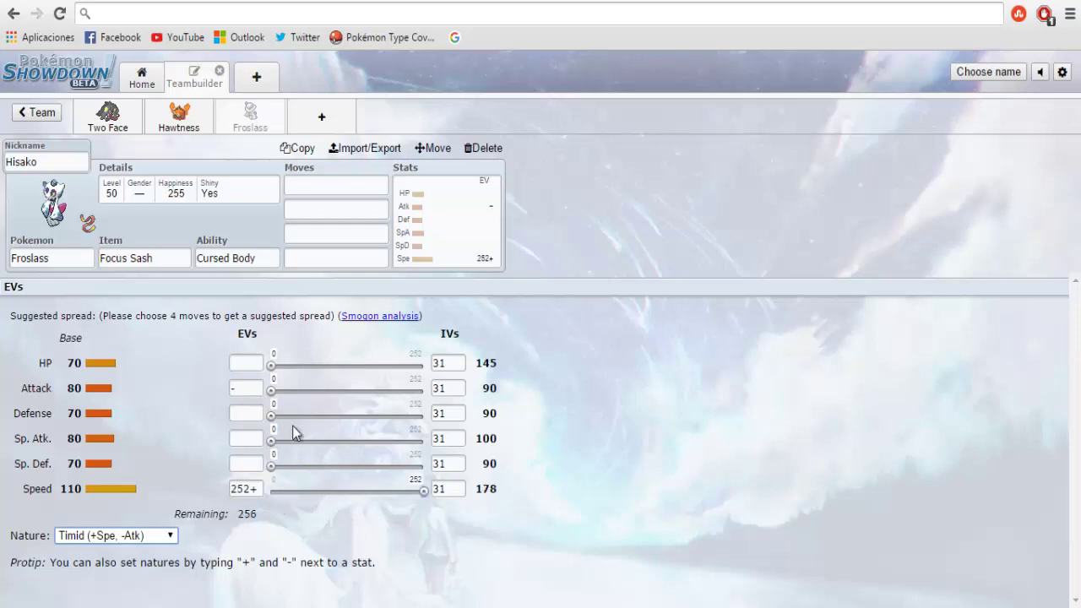
left_click_drag(278, 438, 506, 452)
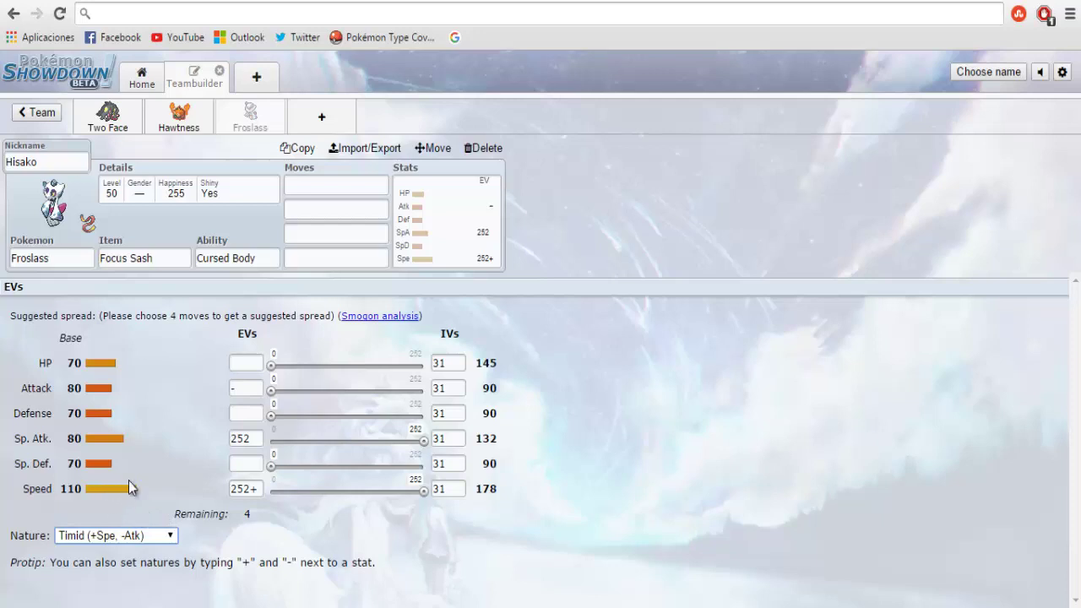
left_click(338, 187)
left_click(257, 387)
left_click_drag(273, 465, 305, 473)
Assign Shadow Ball as Froslass's first move and Ice Beam as its second, and review the EV spread and both moves' descriptions
left_click(352, 184)
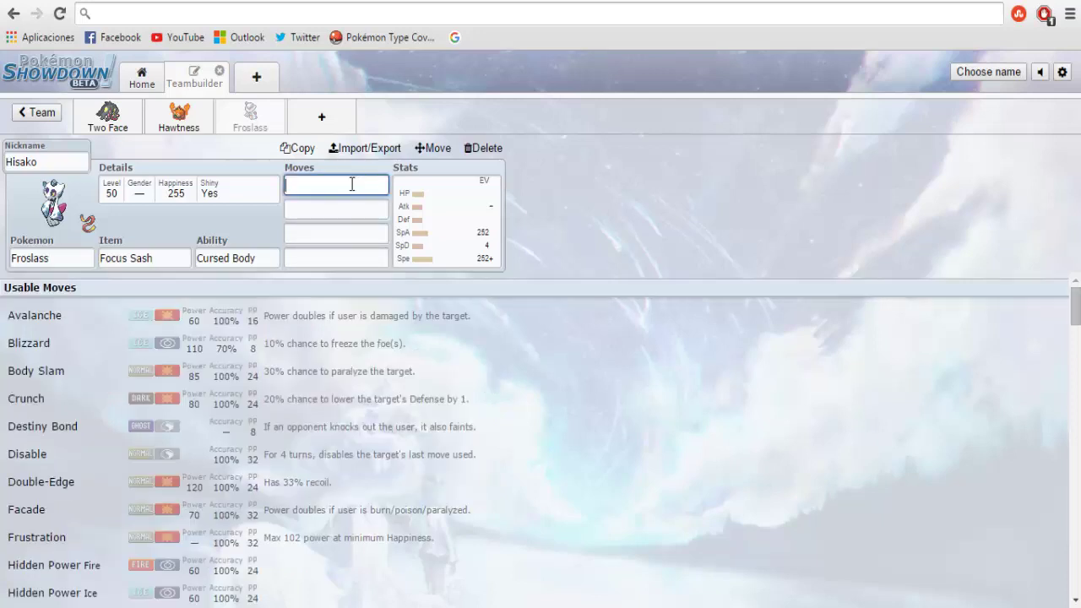
type("shadow")
left_click(73, 314)
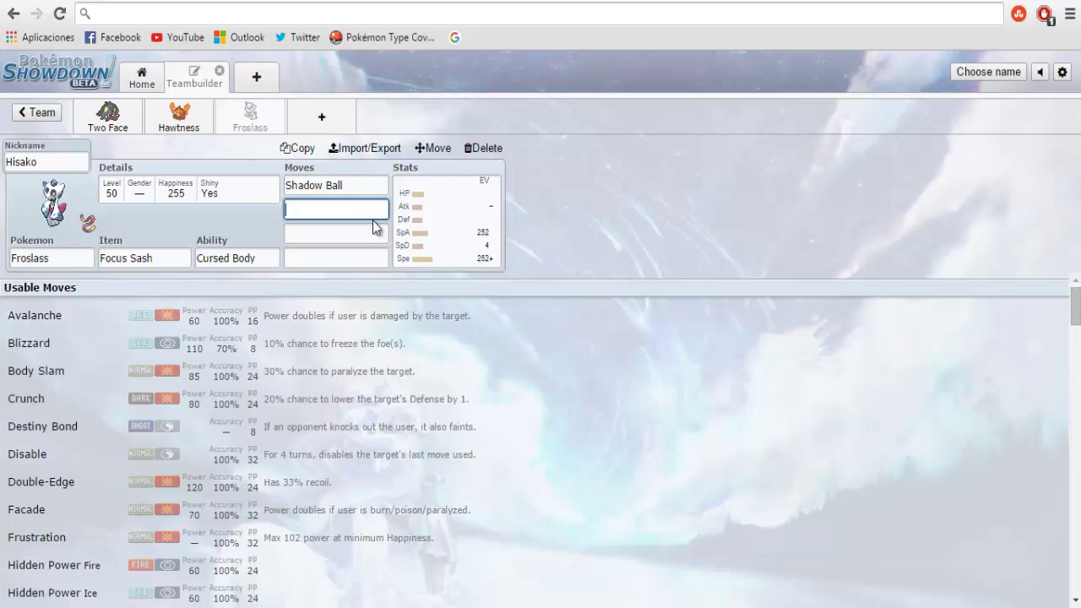
type("ice")
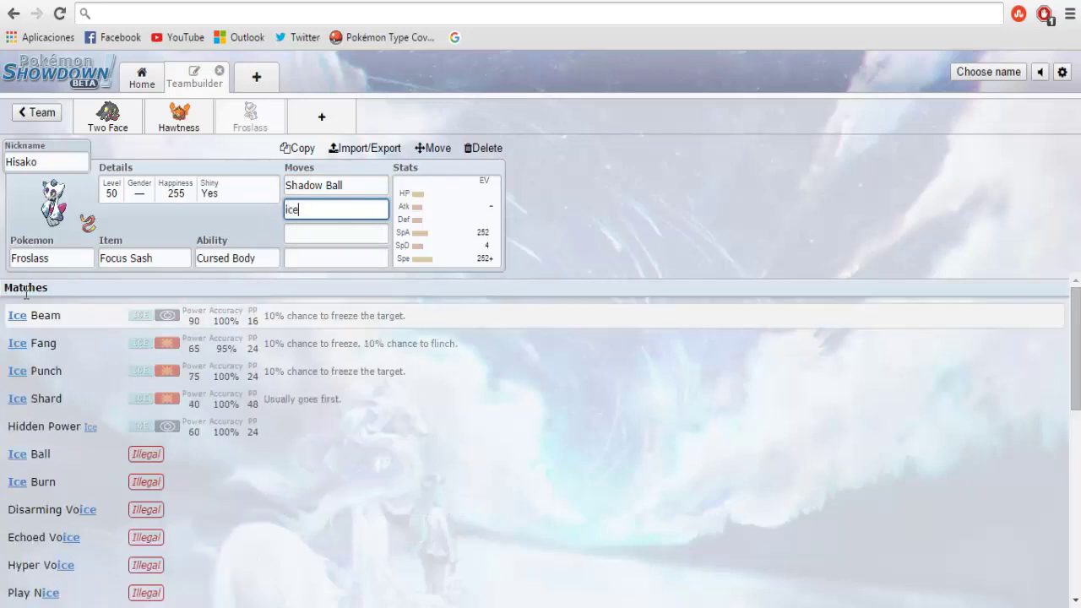
left_click(29, 318)
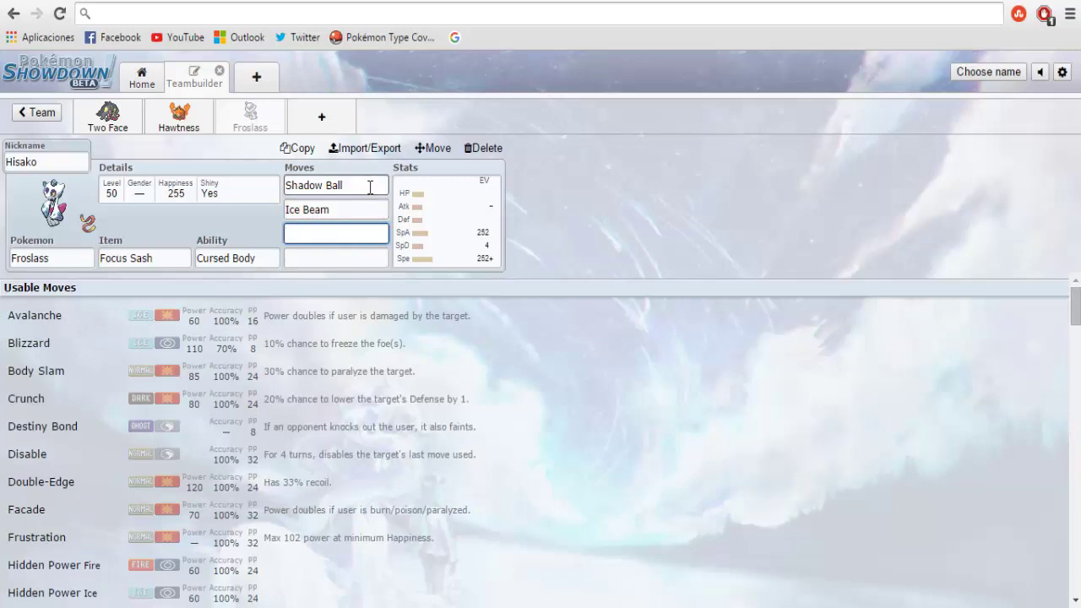
left_click(449, 238)
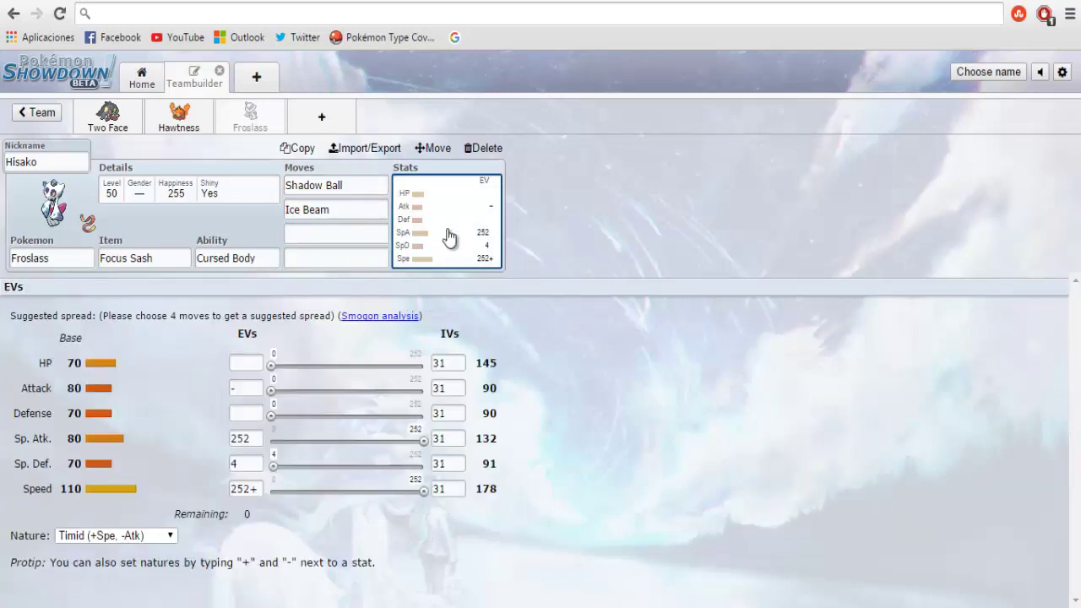
left_click(345, 211)
left_click(345, 191)
left_click(346, 209)
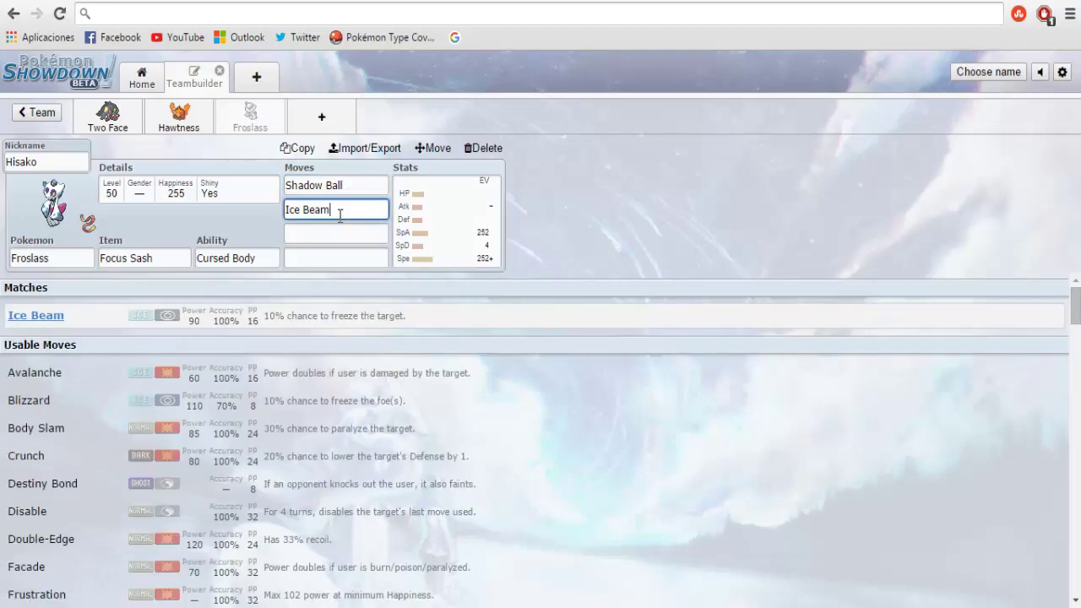
left_click(339, 186)
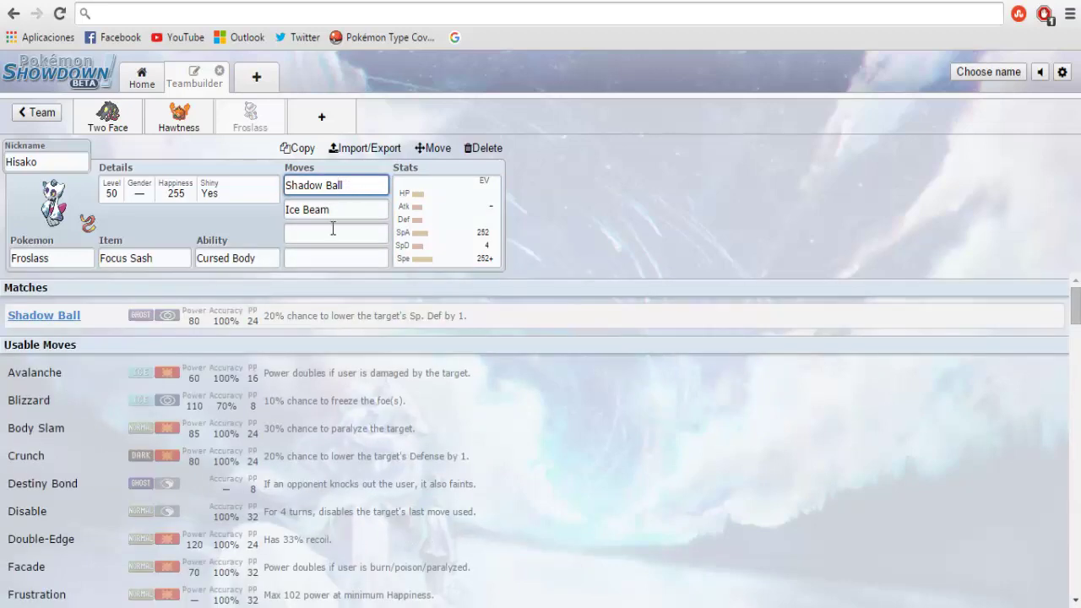
Assign Taunt as Froslass's third move and Destiny Bond as its fourth, and review Destiny Bond's description
left_click(323, 235)
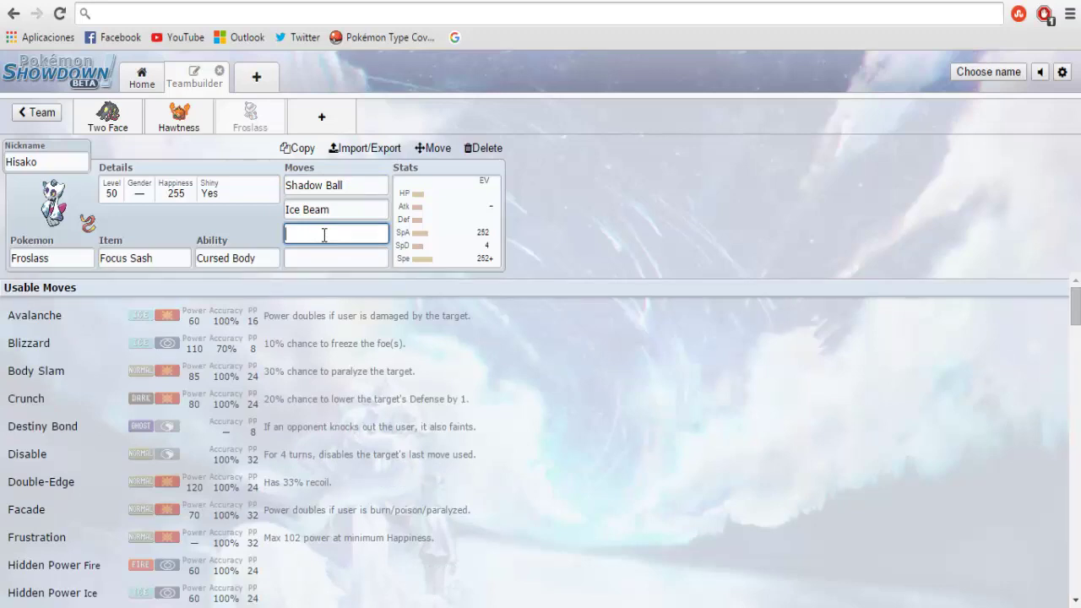
type("taun")
left_click(77, 319)
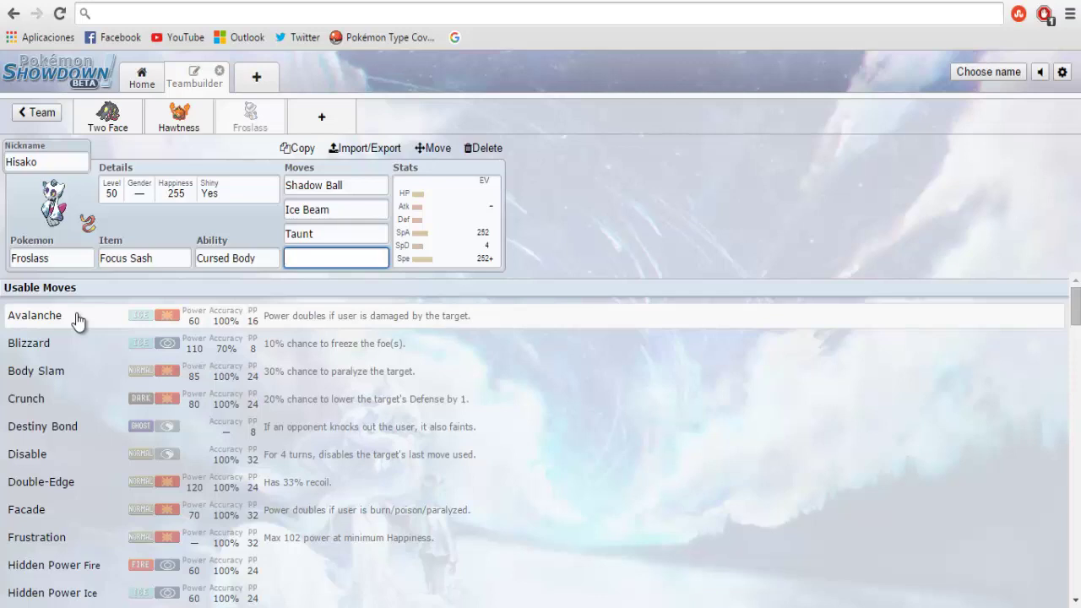
type("desti")
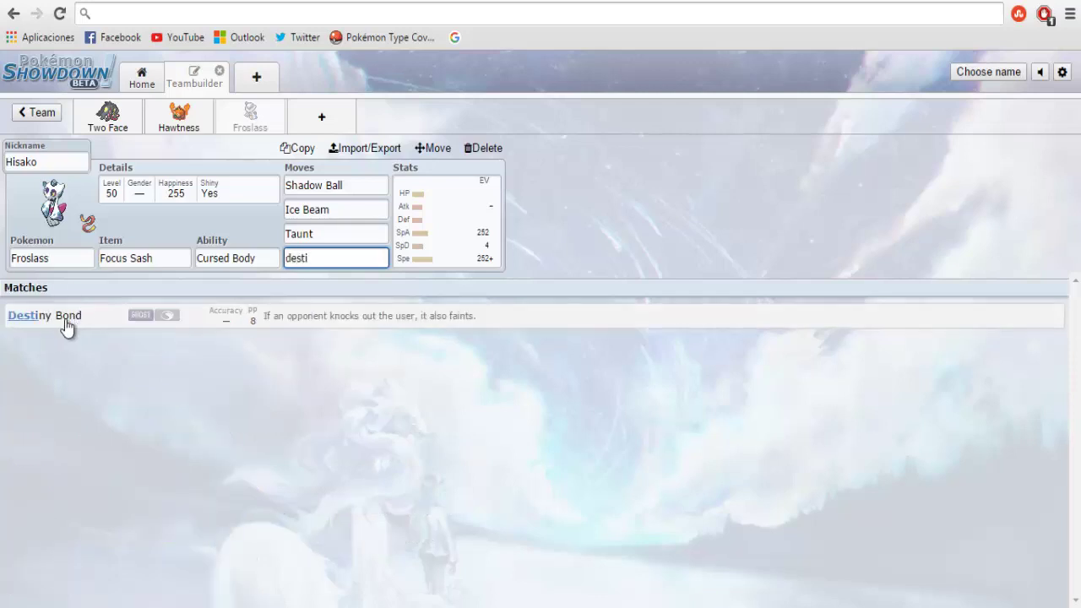
left_click(66, 315)
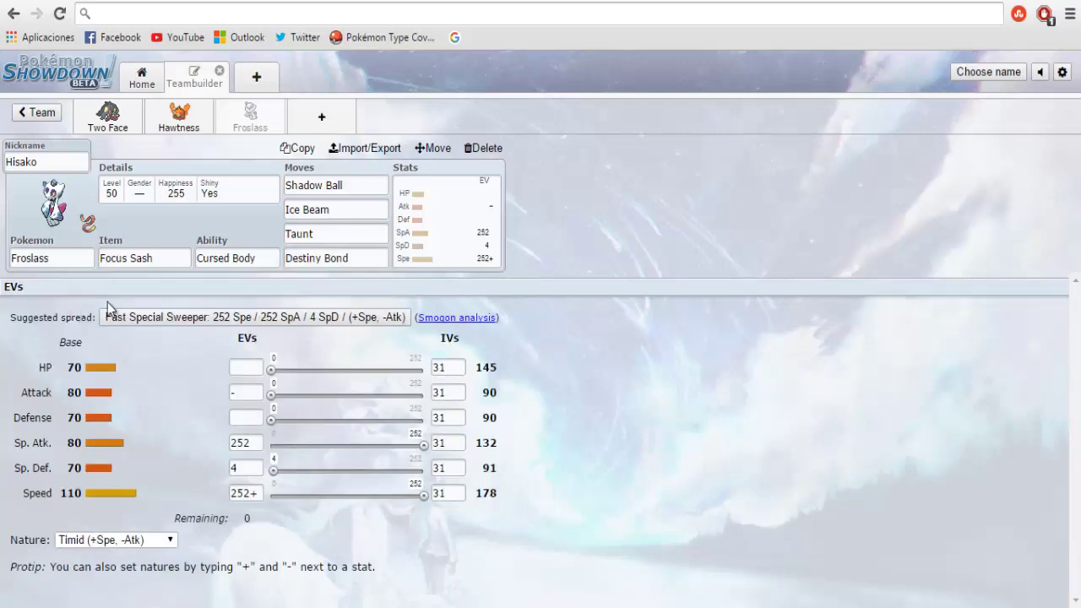
left_click(364, 260)
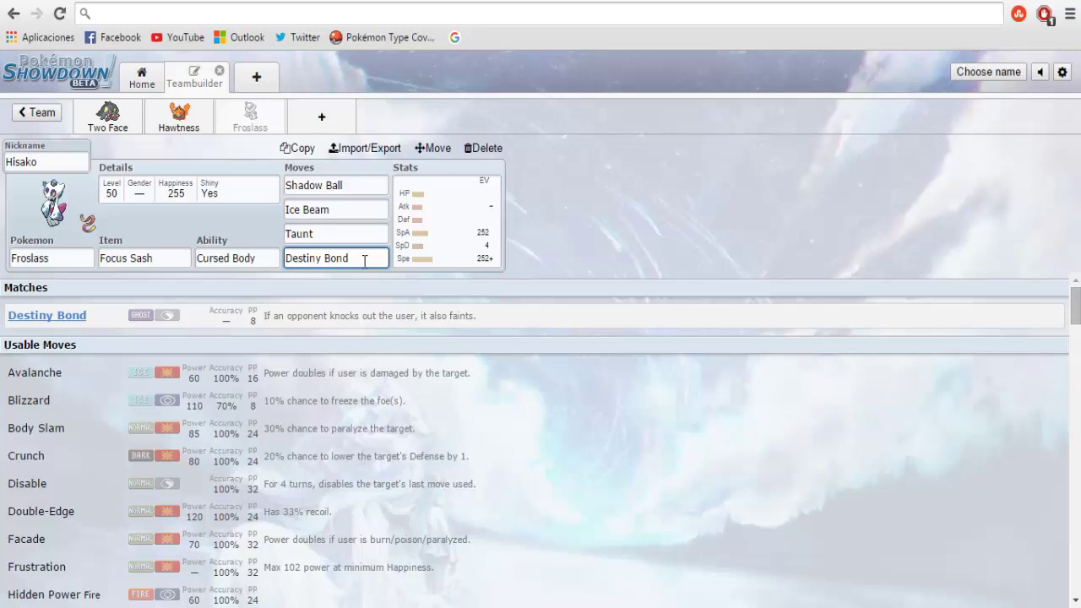
Add Toxicroak to the team as the fourth Pokémon and nickname it "Hunter"
left_click(327, 121)
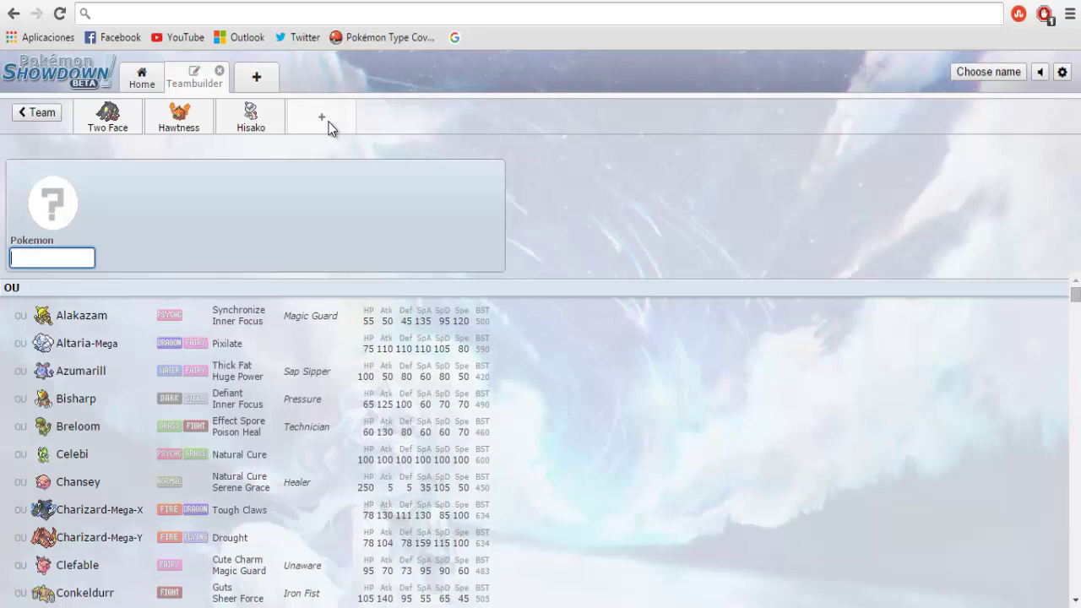
type("toxic")
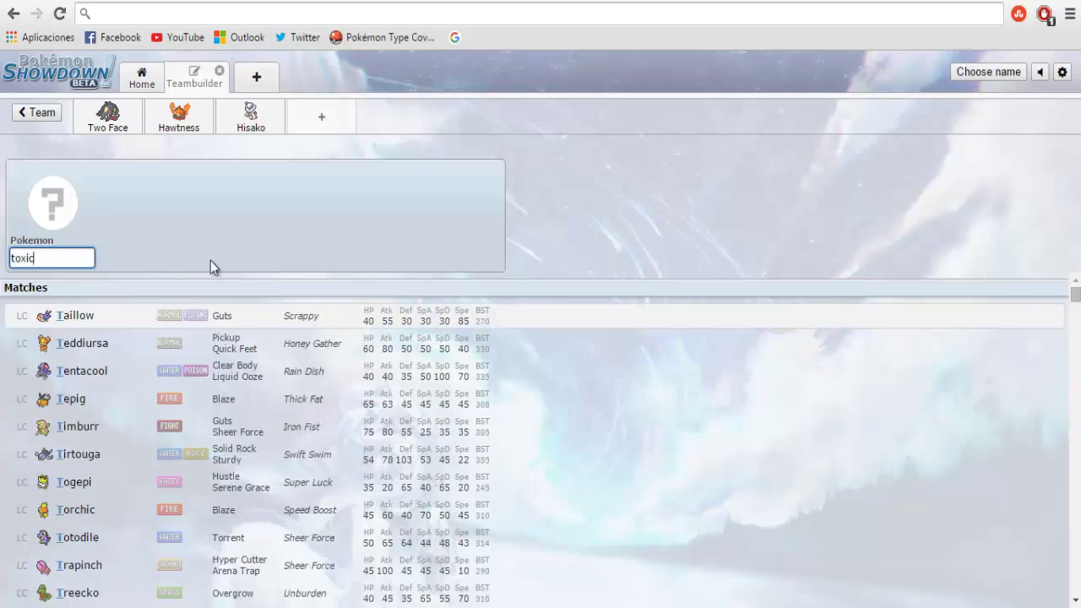
left_click(108, 324)
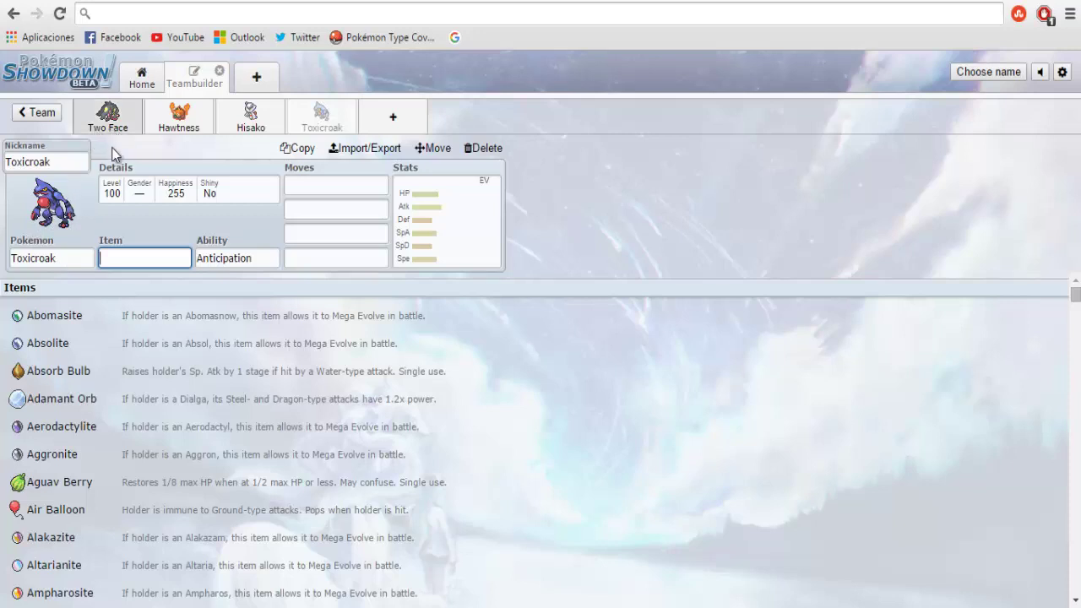
left_click_drag(51, 162, 2, 181)
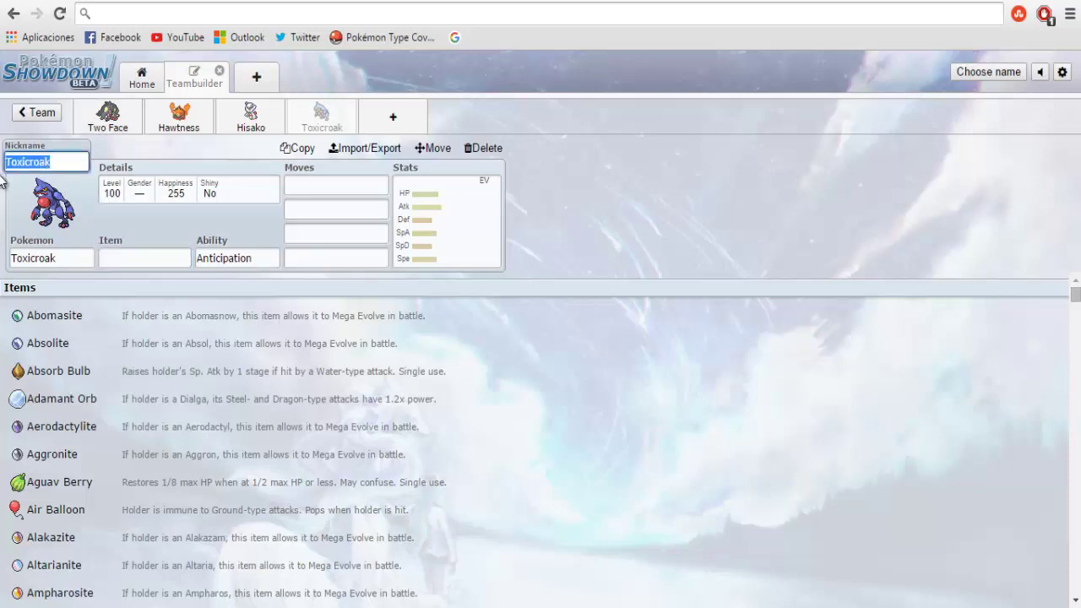
type("Hunter")
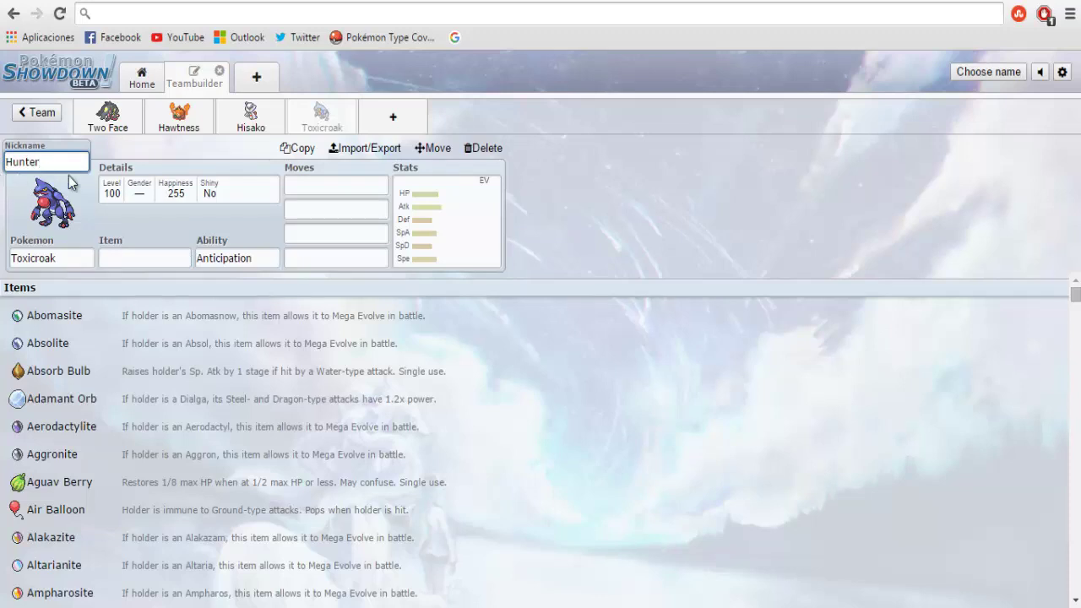
Set Toxicroak's details to level 50, male and not shiny
left_click(119, 196)
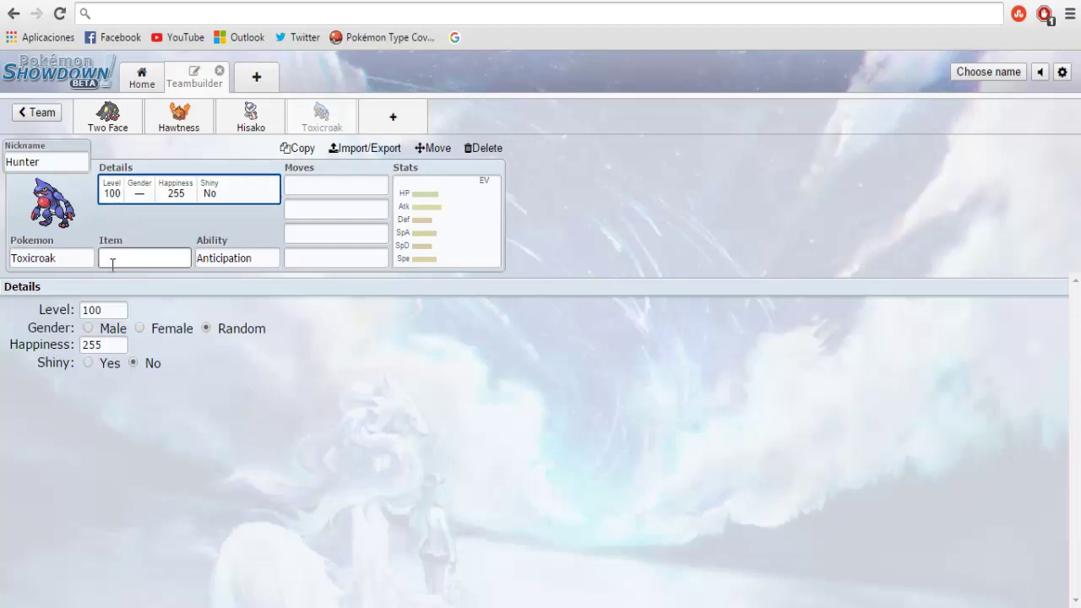
double_click(95, 312)
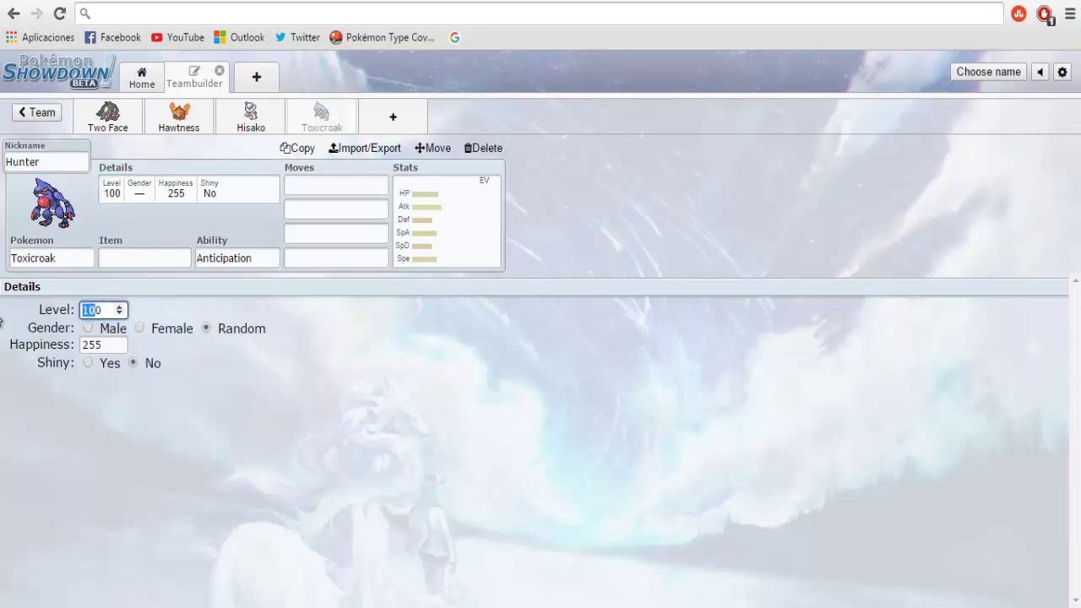
type("50")
left_click(88, 328)
left_click(89, 363)
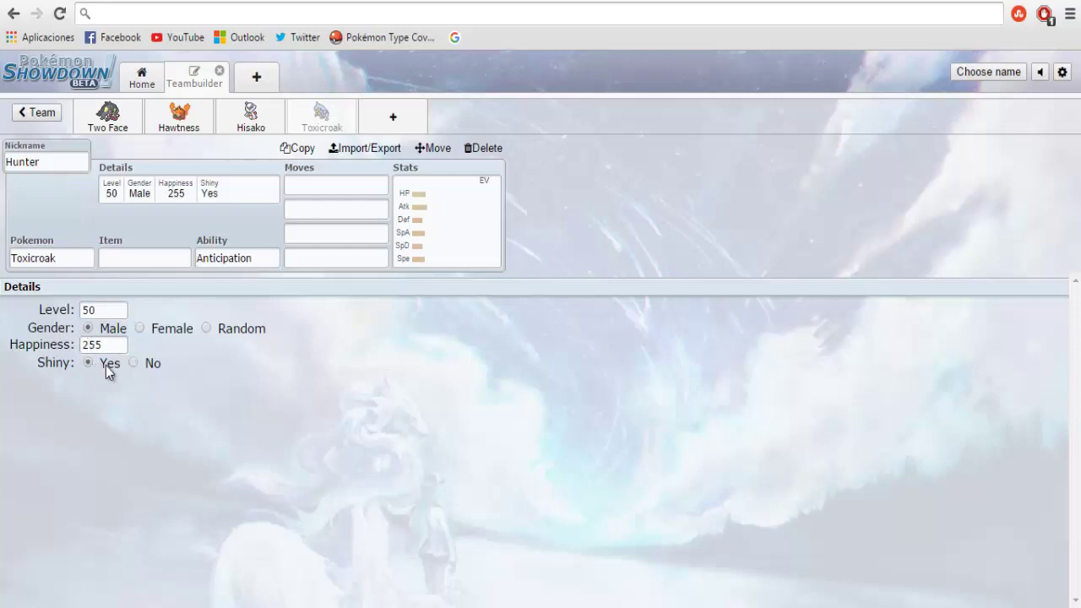
left_click(134, 365)
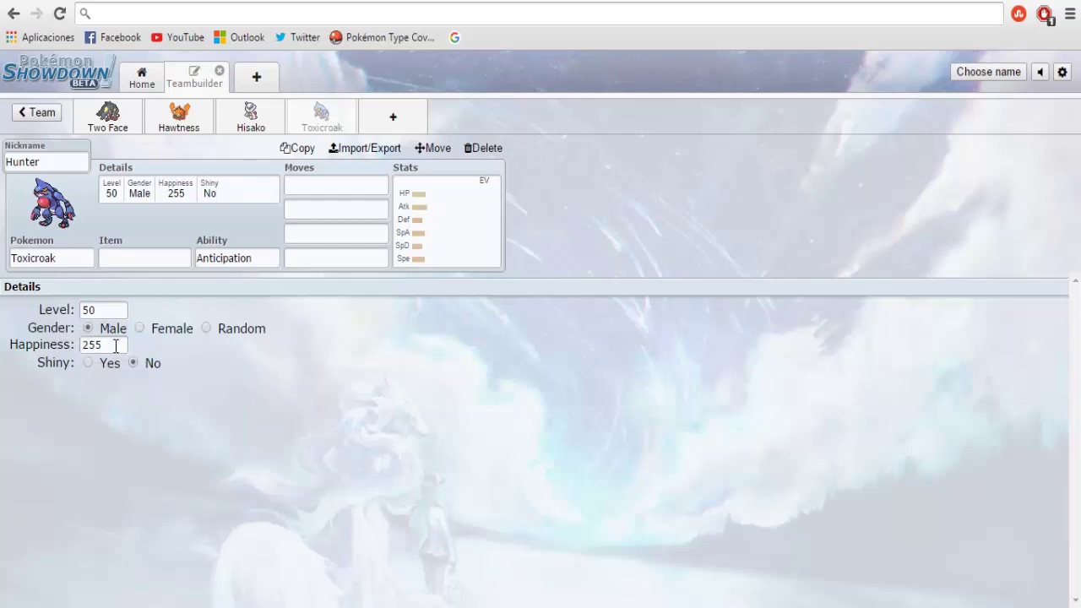
Give Toxicroak a Choice Scarf and the Dry Skin ability, and review the descriptions of both
left_click(125, 253)
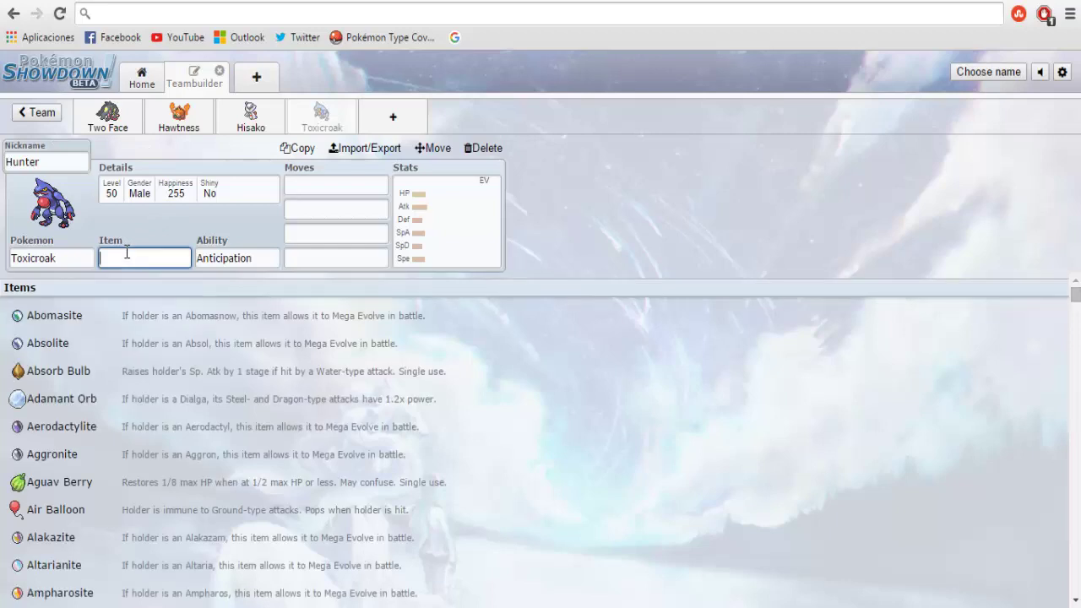
type("choi")
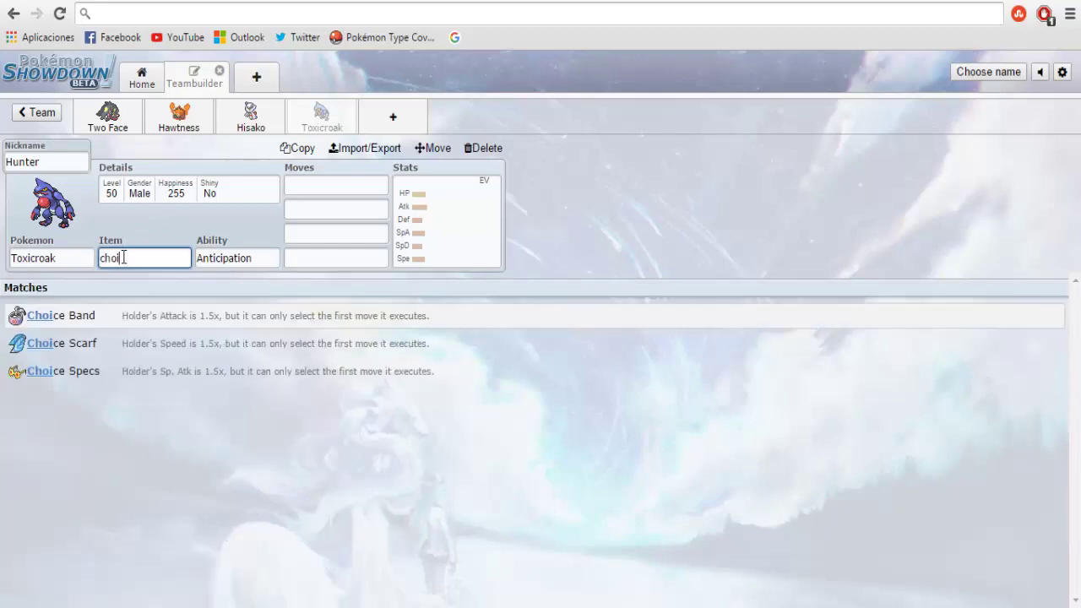
left_click(74, 354)
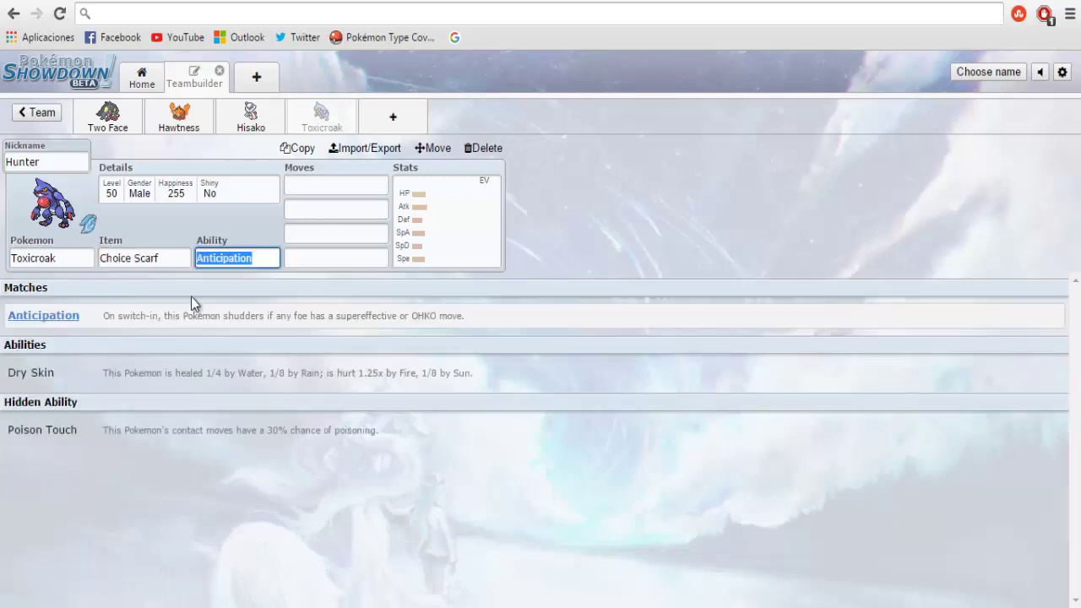
left_click(40, 378)
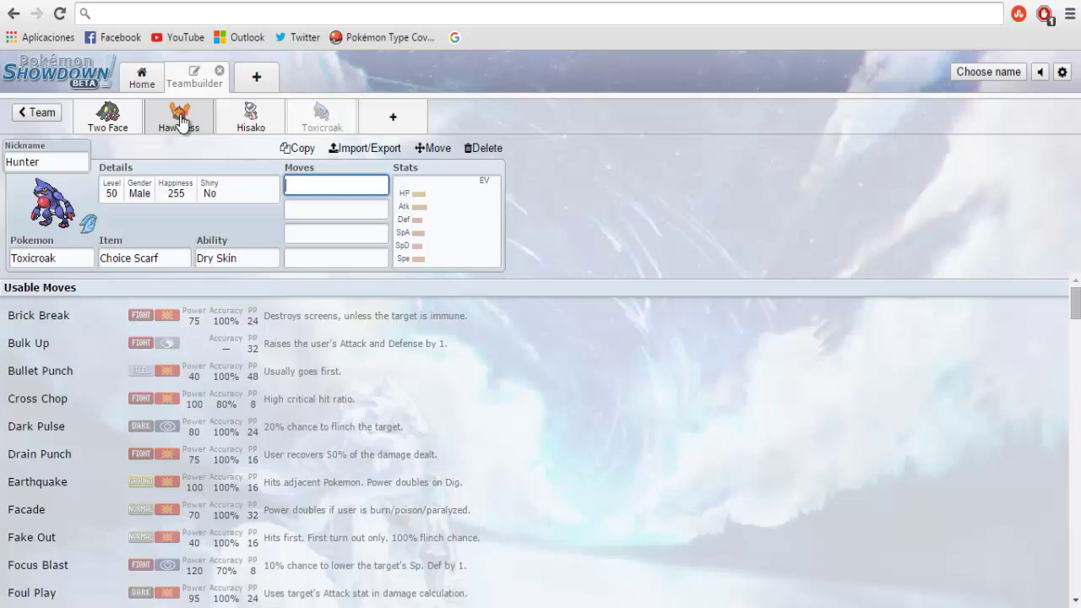
left_click(447, 231)
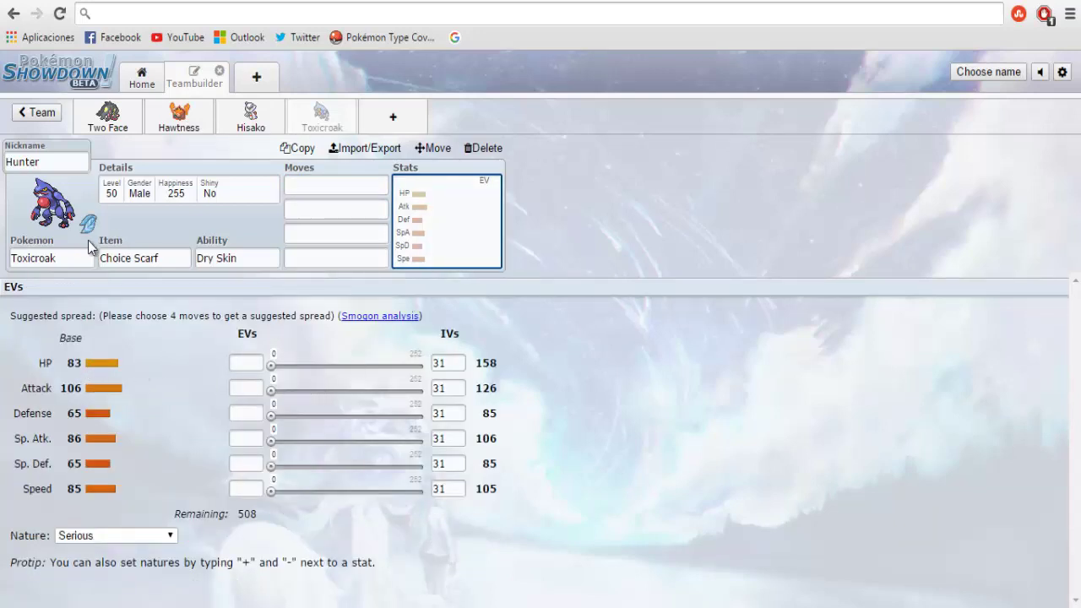
left_click(129, 257)
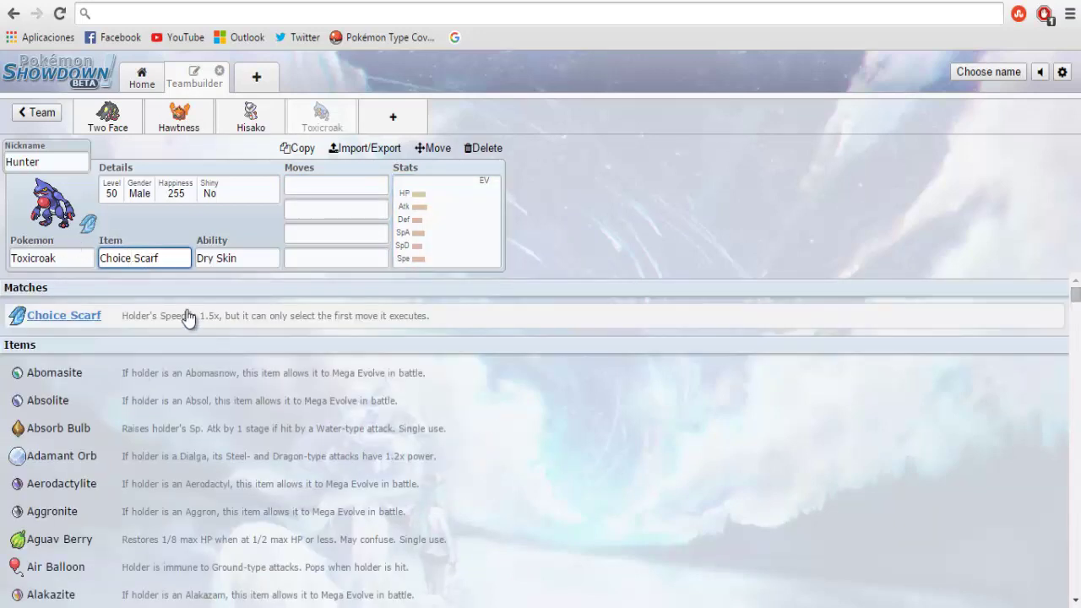
left_click(196, 259)
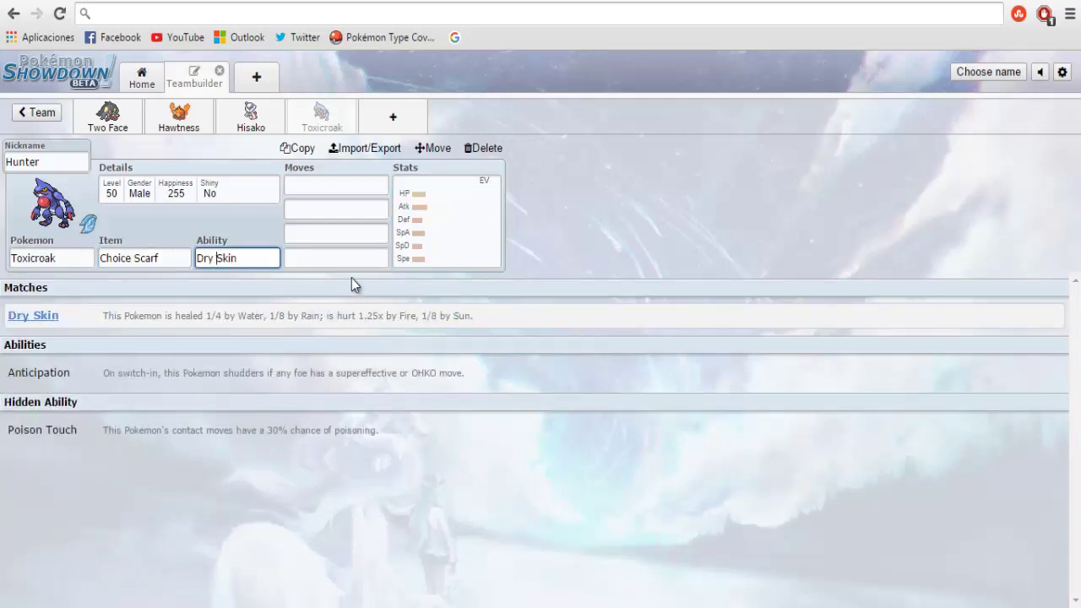
Set Toxicroak's nature to Adamant and its EVs to 252 Speed, 252 Attack and 4 HP, calculating the scarf-boosted Speed as 137*1.5
left_click(424, 216)
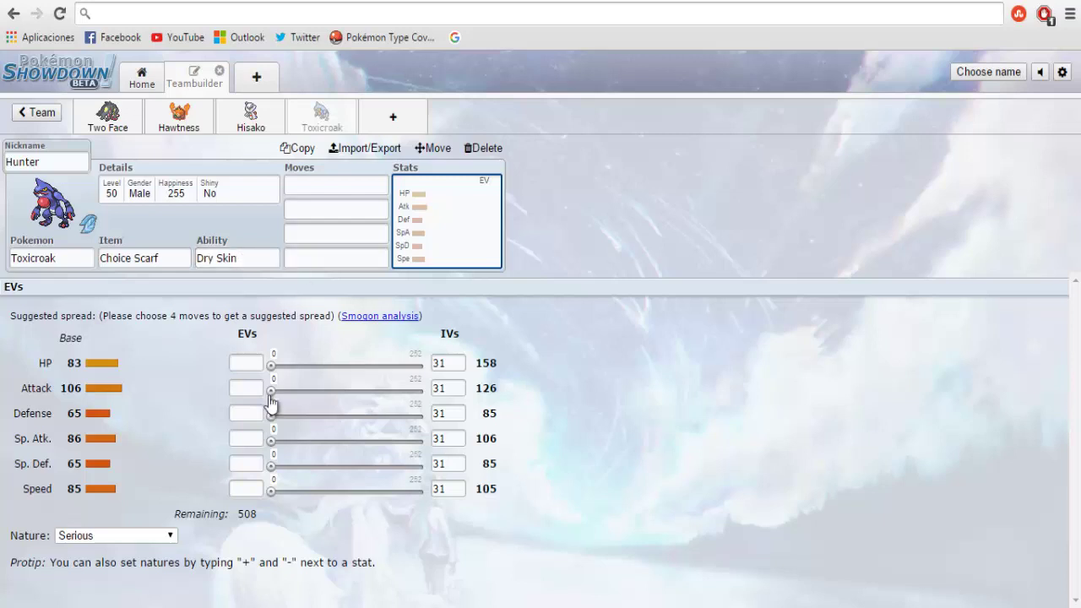
left_click(74, 541)
left_click(73, 542)
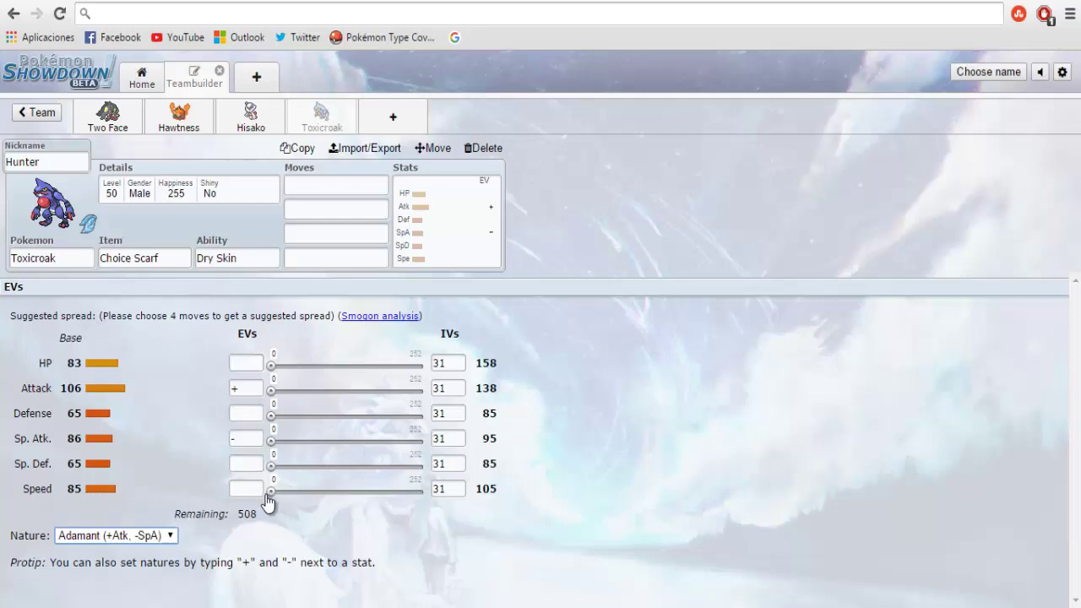
left_click(421, 491)
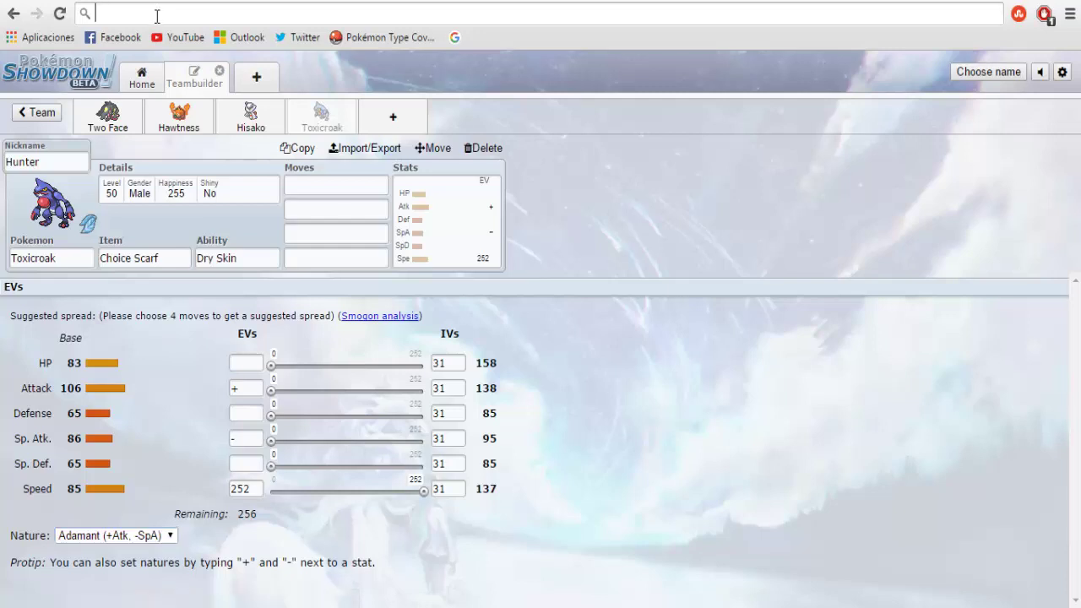
type("137*1.5")
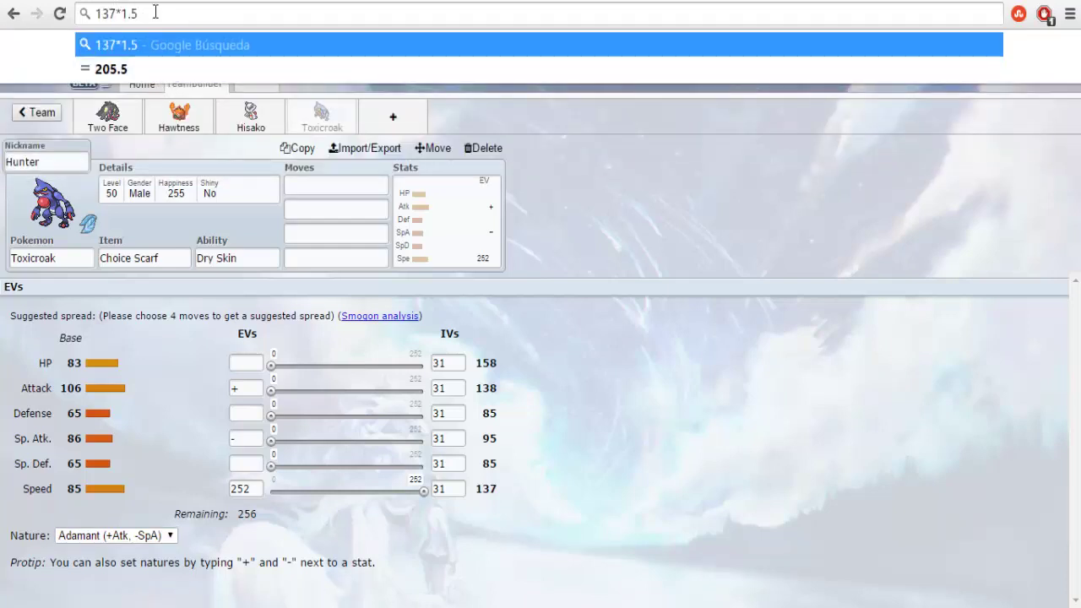
key("ctrl+a")
key("BackSpace")
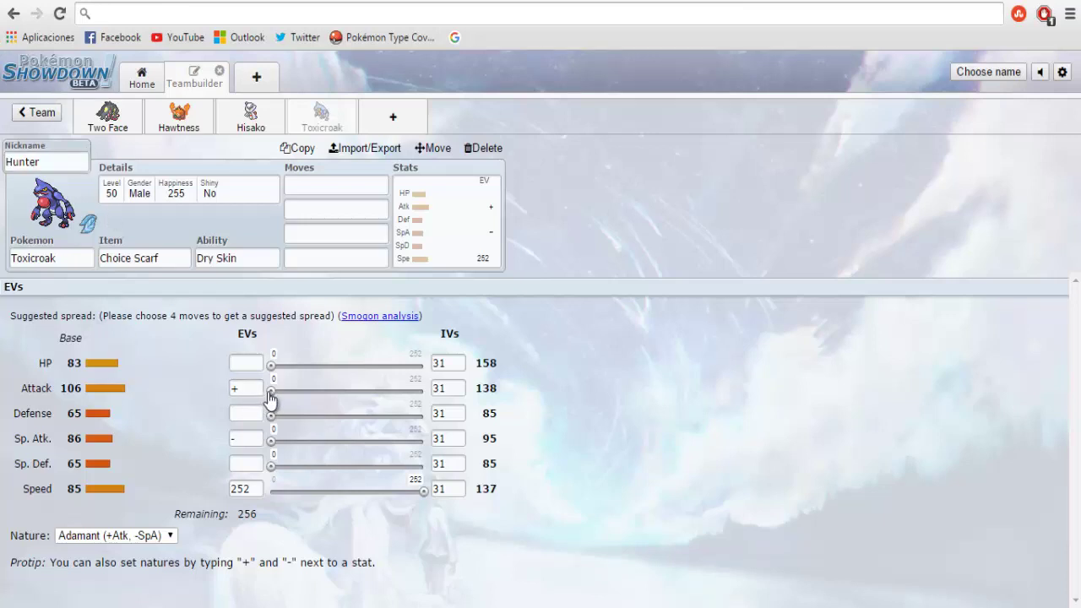
left_click_drag(269, 394, 490, 413)
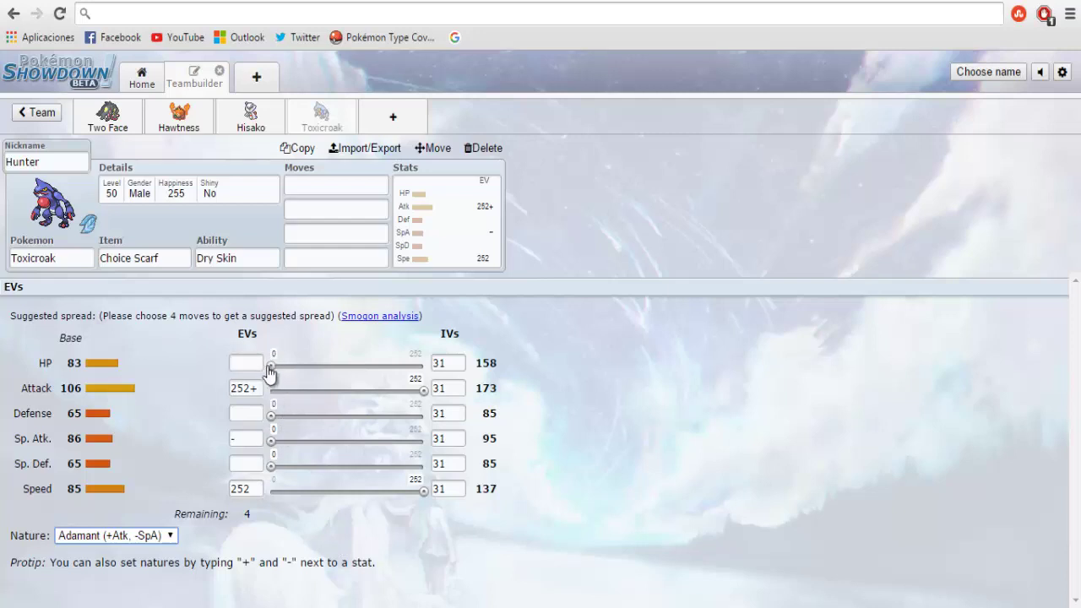
left_click(330, 366)
Assign Gunk Shot as Toxicroak's first move and review its description
left_click(321, 189)
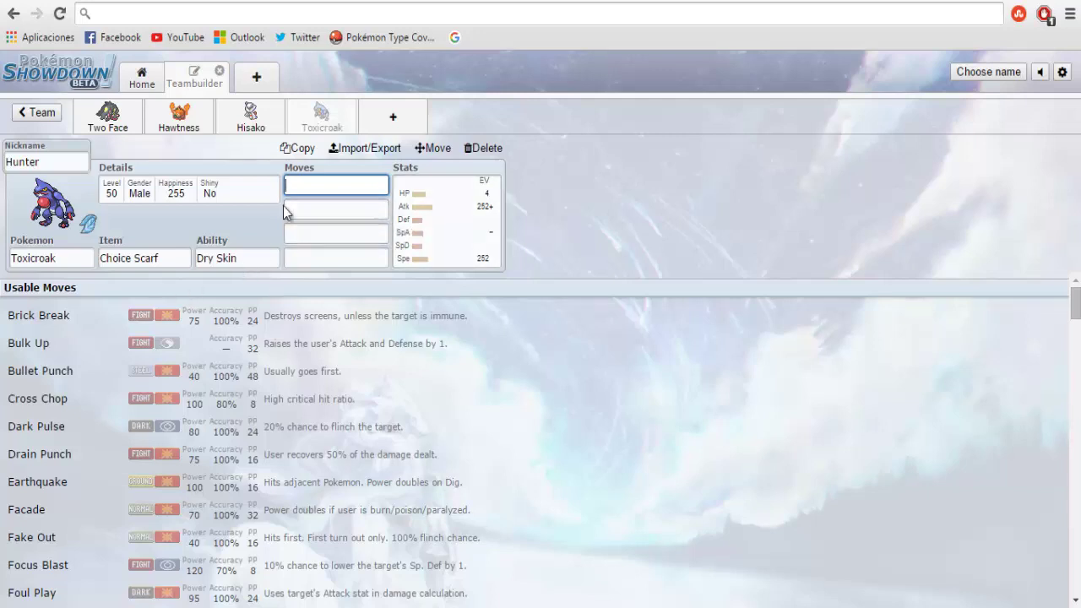
type("unk")
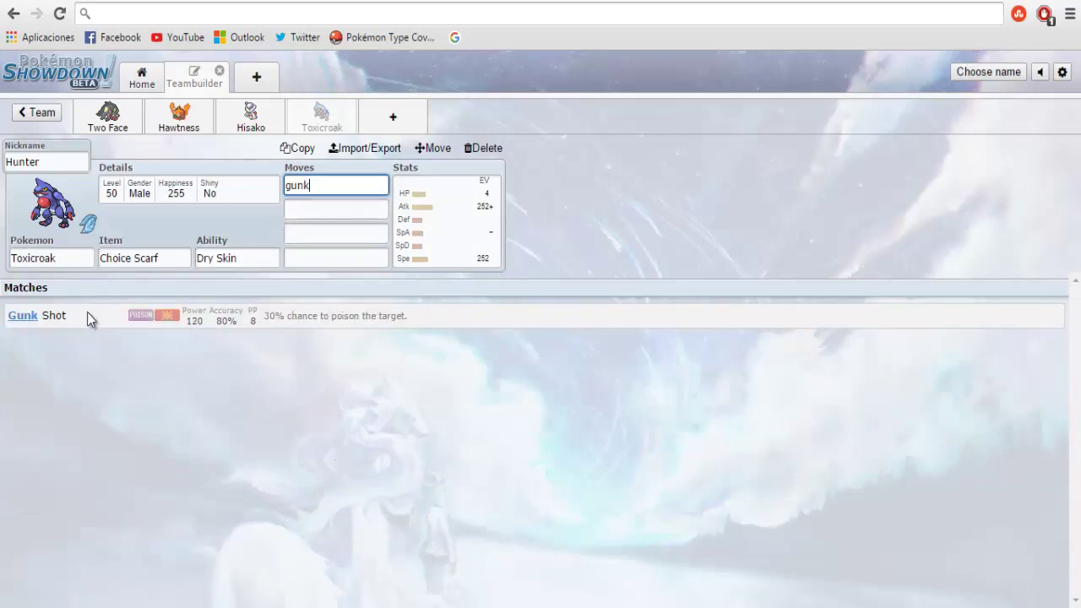
left_click(87, 312)
left_click(353, 185)
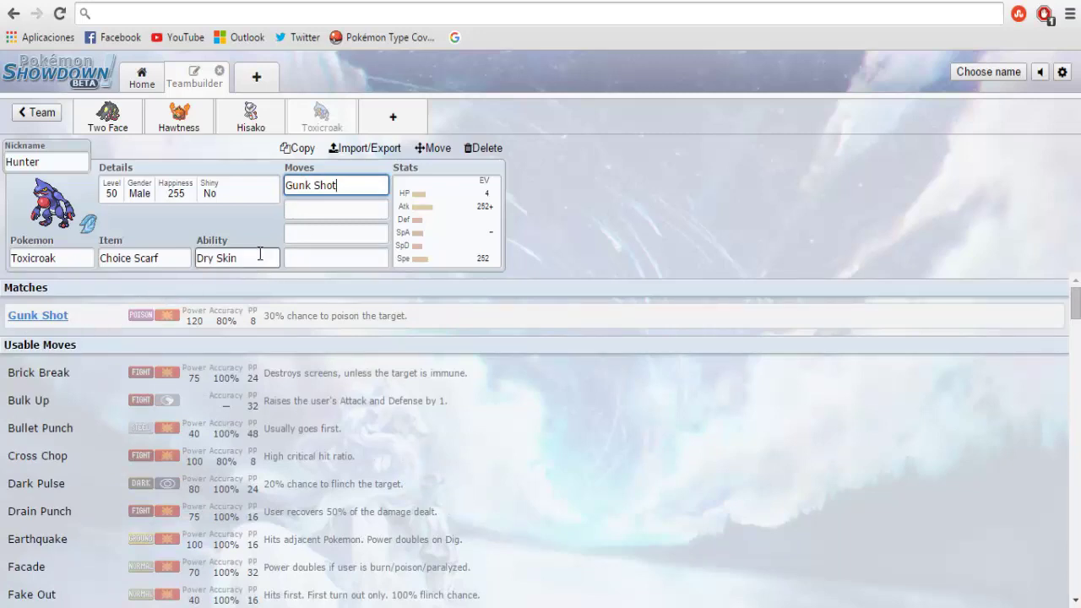
Assign Drain Punch as Toxicroak's second move, and review its description and the EV spread
left_click(300, 212)
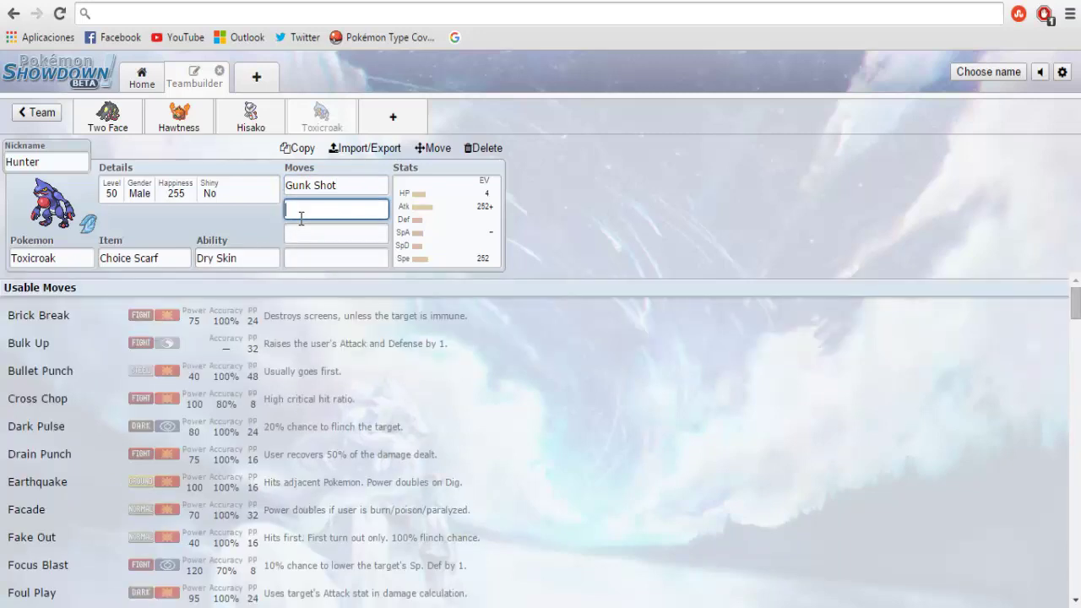
type("drain")
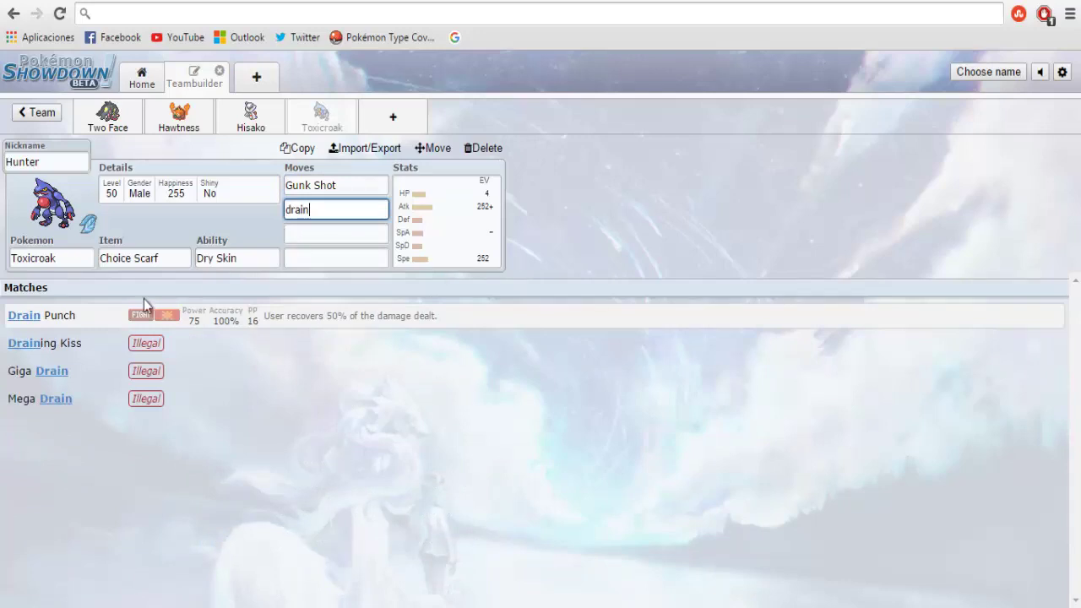
left_click(84, 316)
left_click(358, 211)
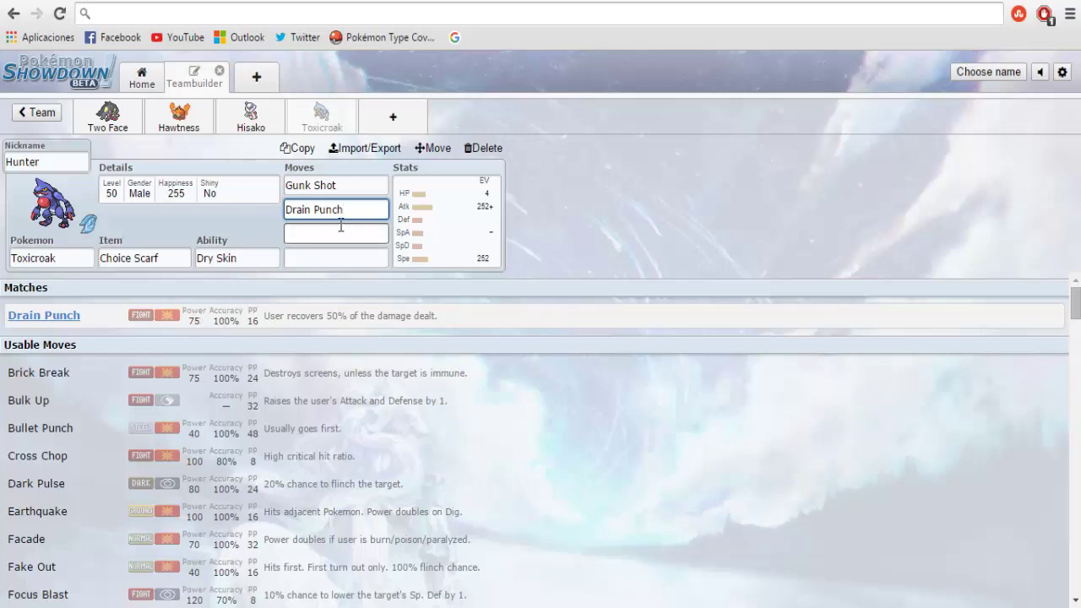
left_click(460, 216)
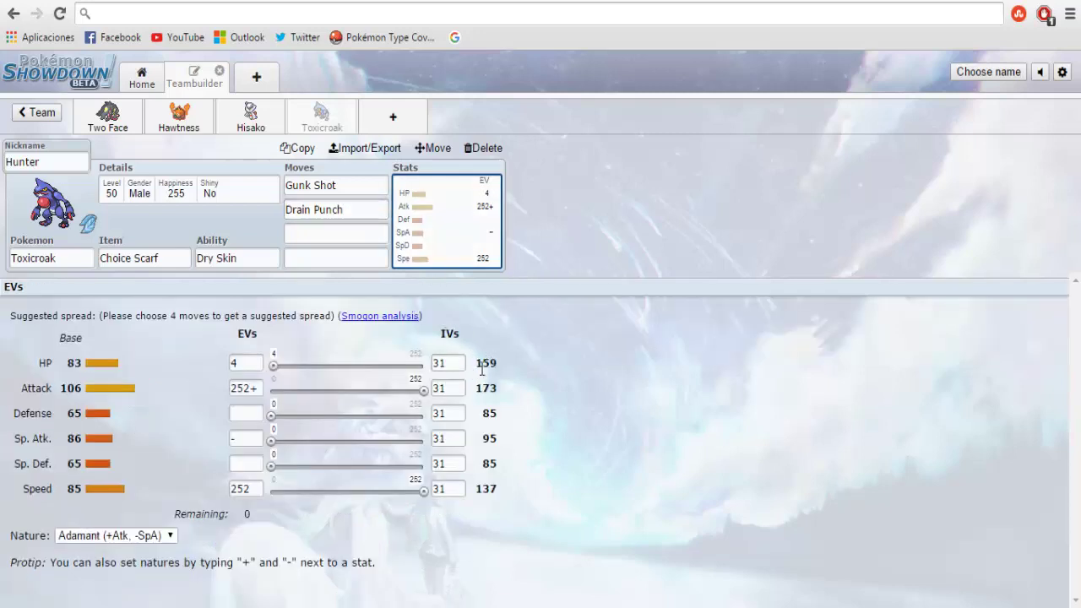
left_click(361, 214)
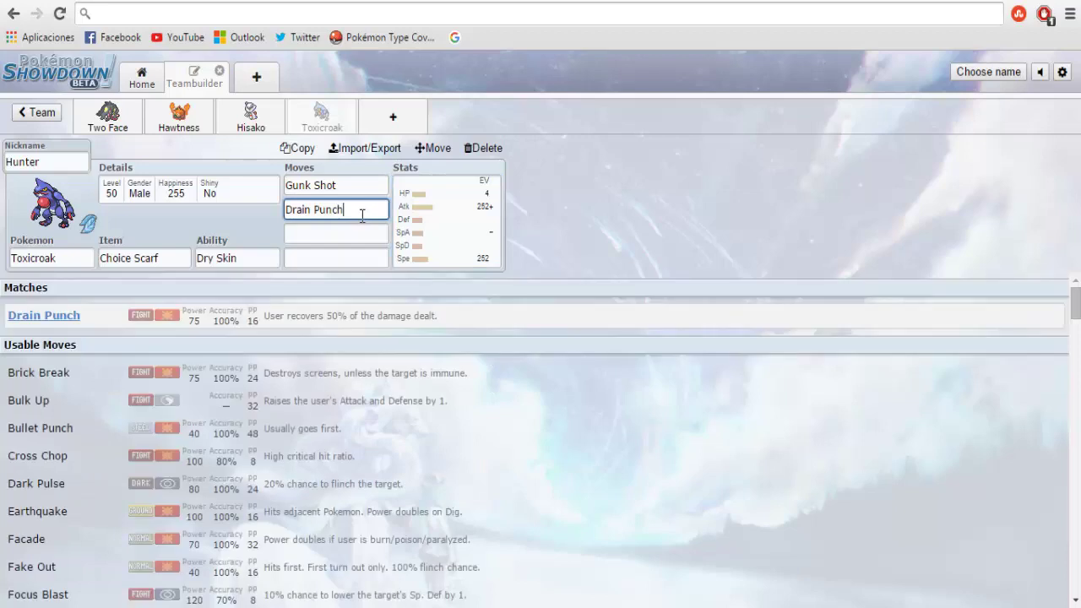
Assign Ice Punch as Toxicroak's third move
left_click(342, 234)
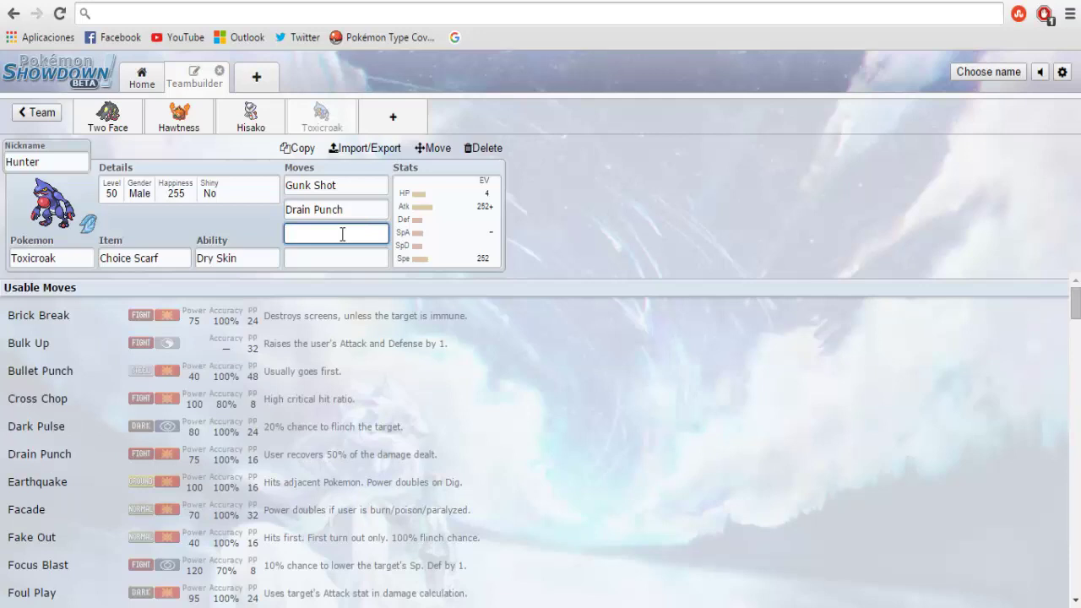
type("ice")
left_click(29, 324)
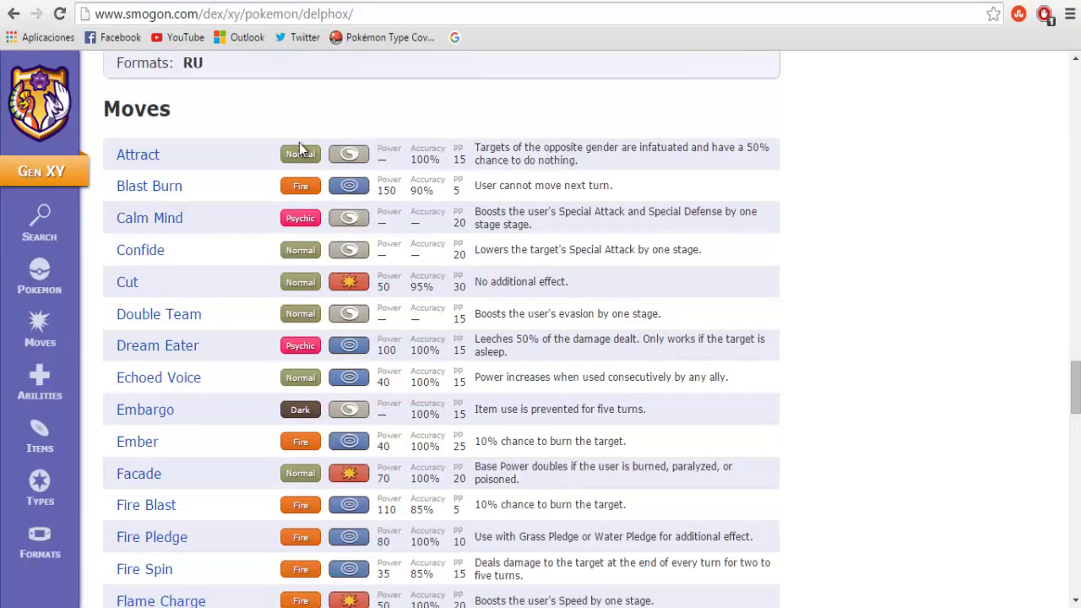
Switch to the Pokémon Showdown damage calculator and load a Dragonite set as Pokémon 1 to check its stats
scroll(299, 143, "up", 15)
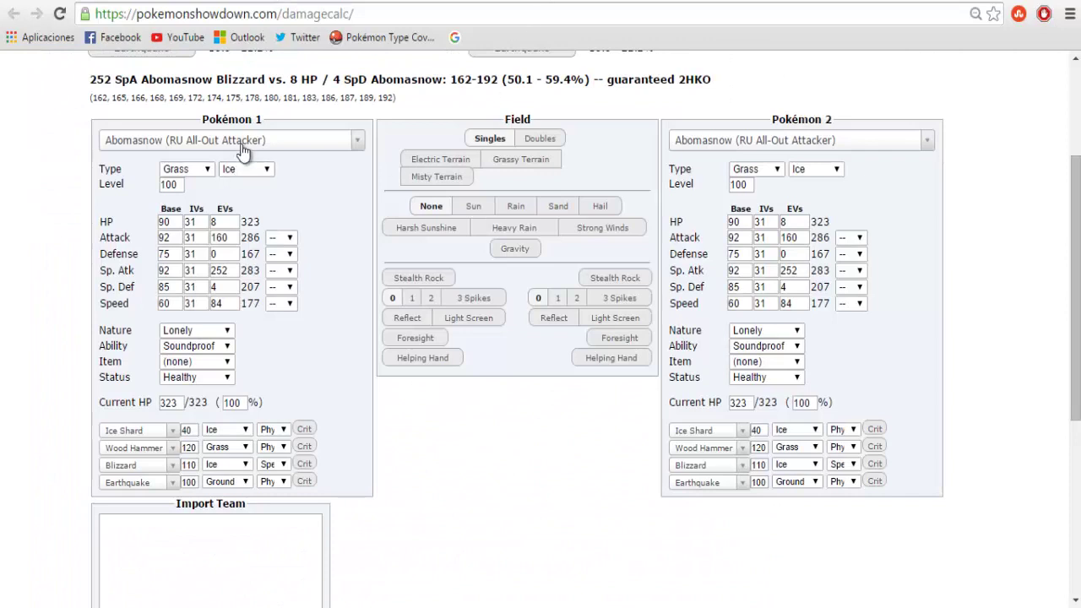
left_click(242, 145)
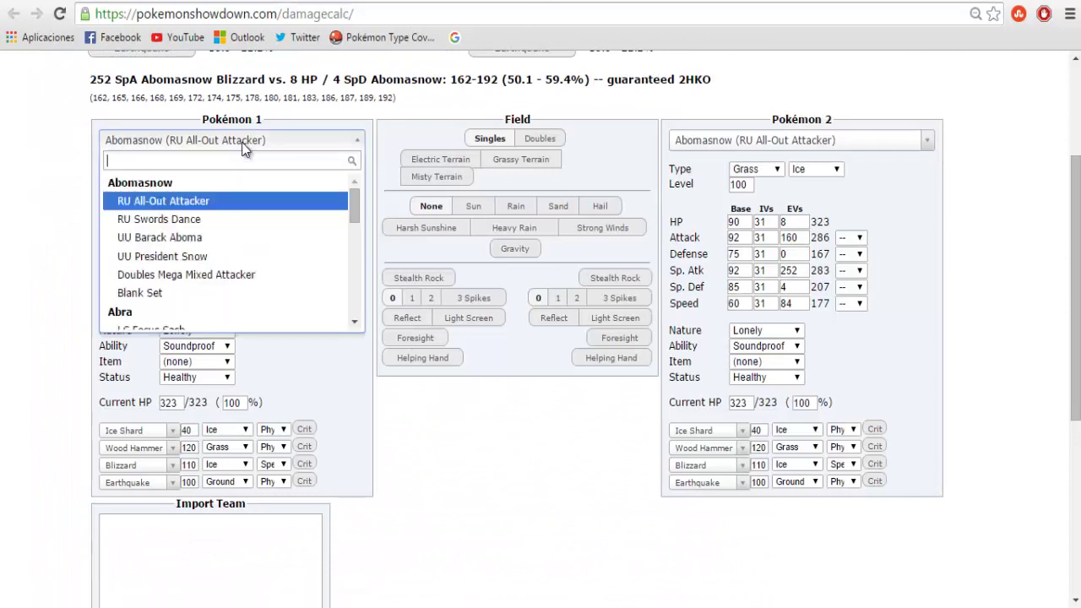
type("drago")
key("Down")
key("Down")
key("Down")
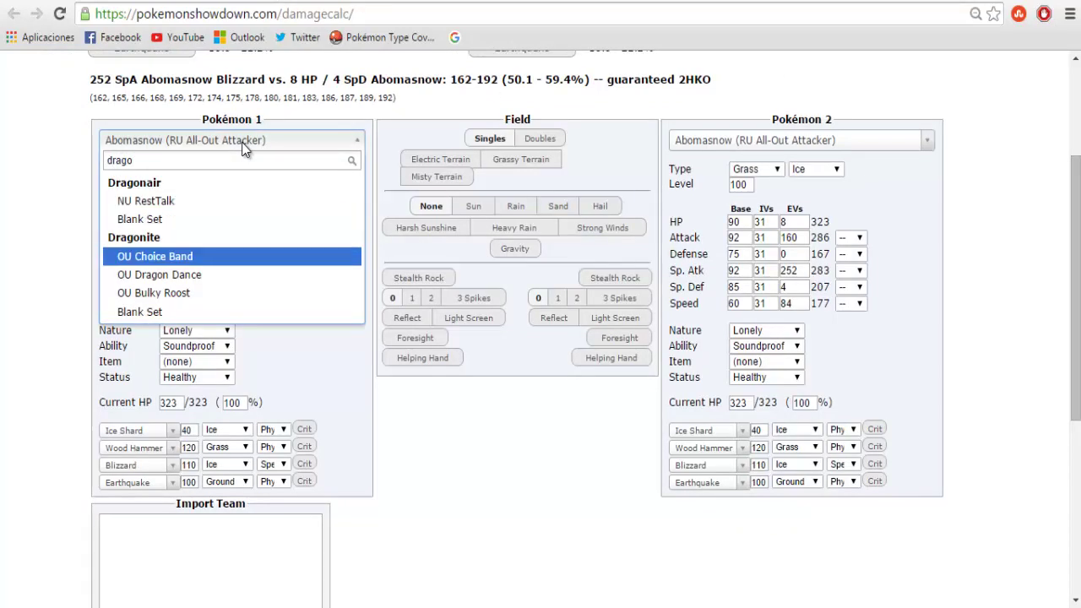
key("Up")
key("Return")
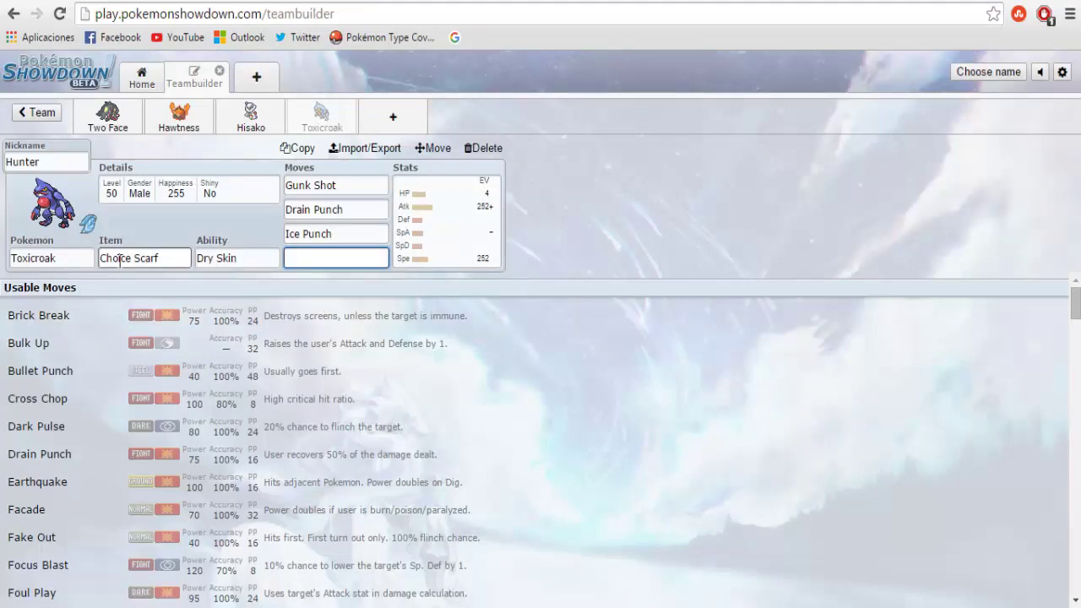
Return to the teambuilder, assign Knock Off as Toxicroak's fourth move and review its description
left_click(351, 235)
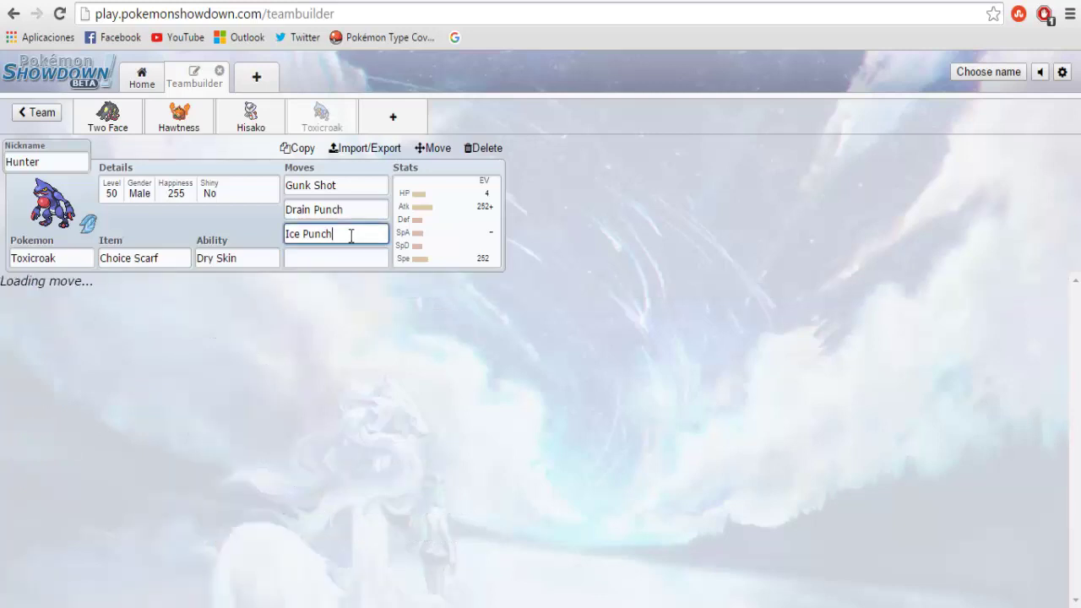
left_click(339, 255)
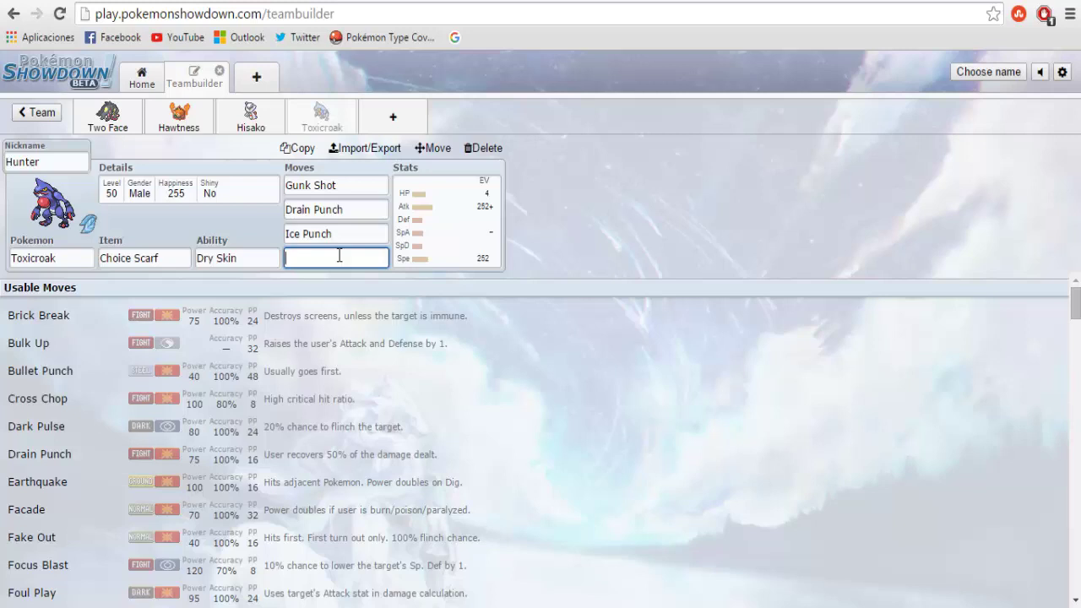
type("knock")
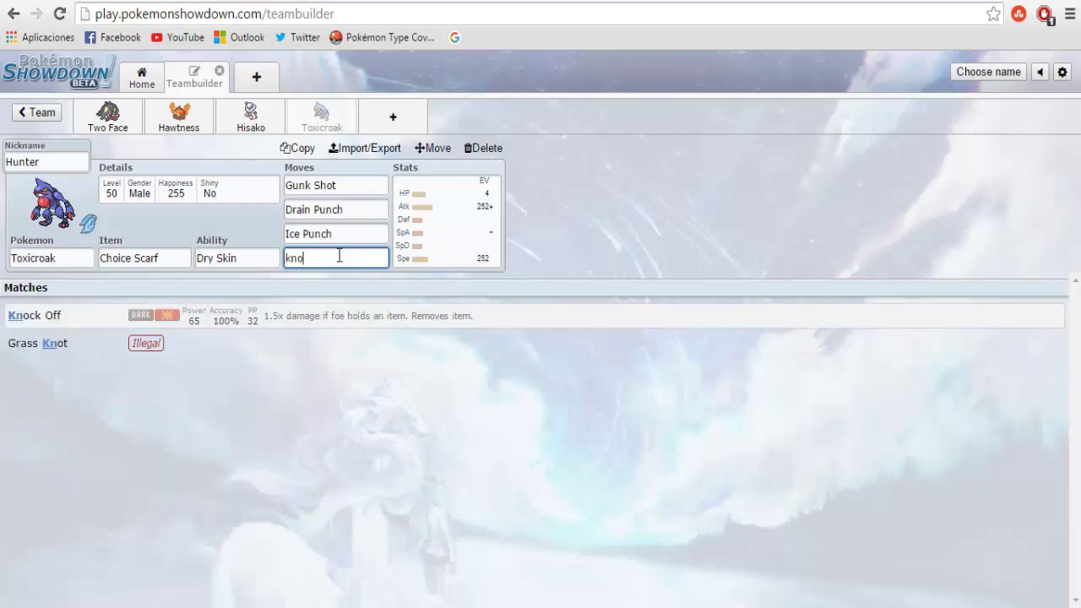
left_click(84, 319)
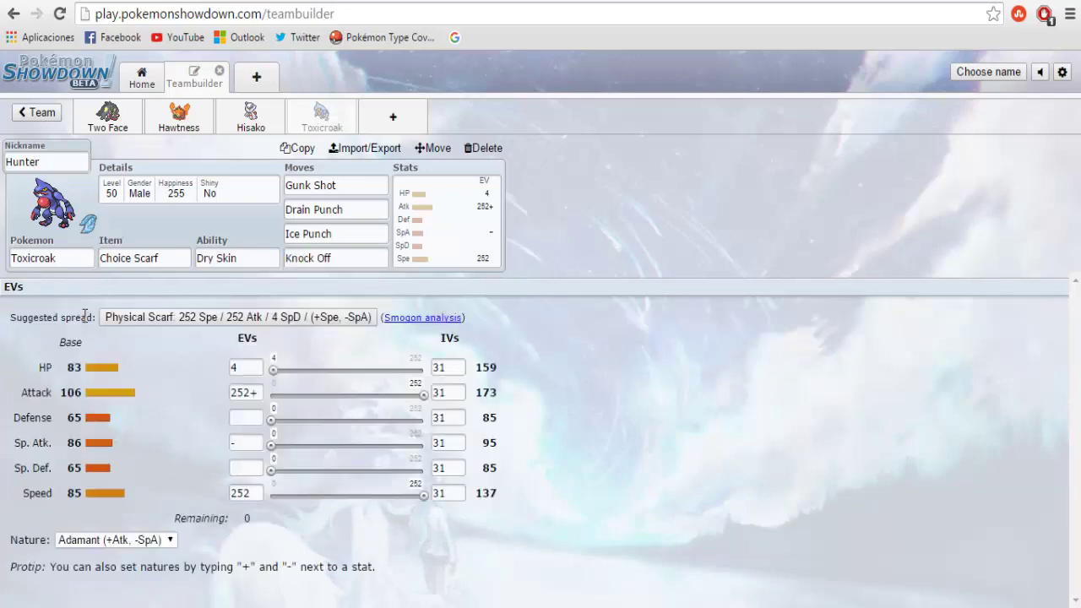
left_click(346, 257)
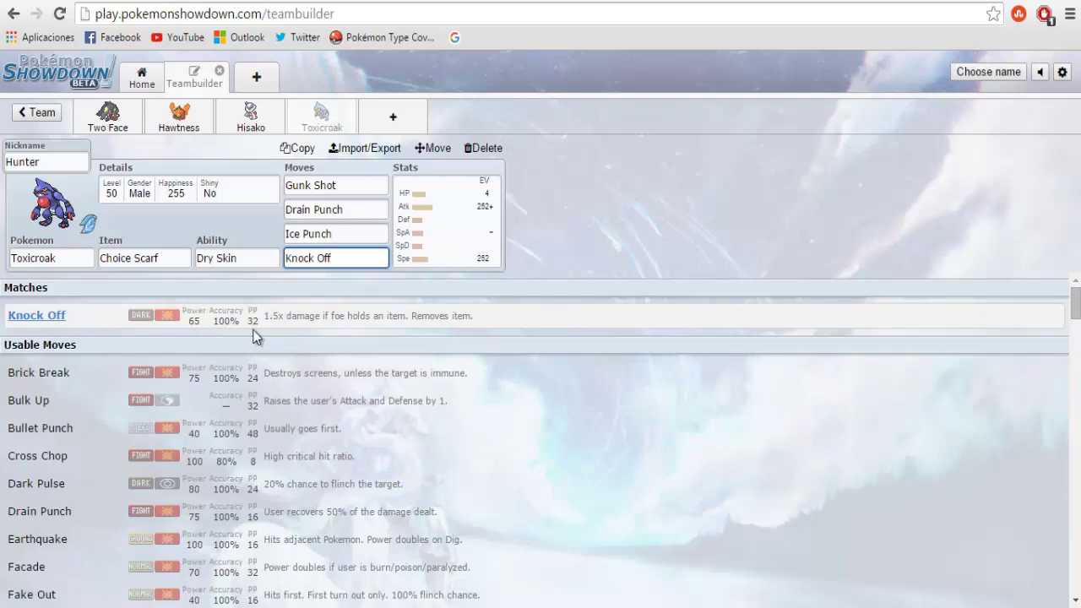
Calculate Knock Off's boosted power as 65*1.5 in the address bar, clear it and review the move again
left_click(218, 14)
type("65*1.5")
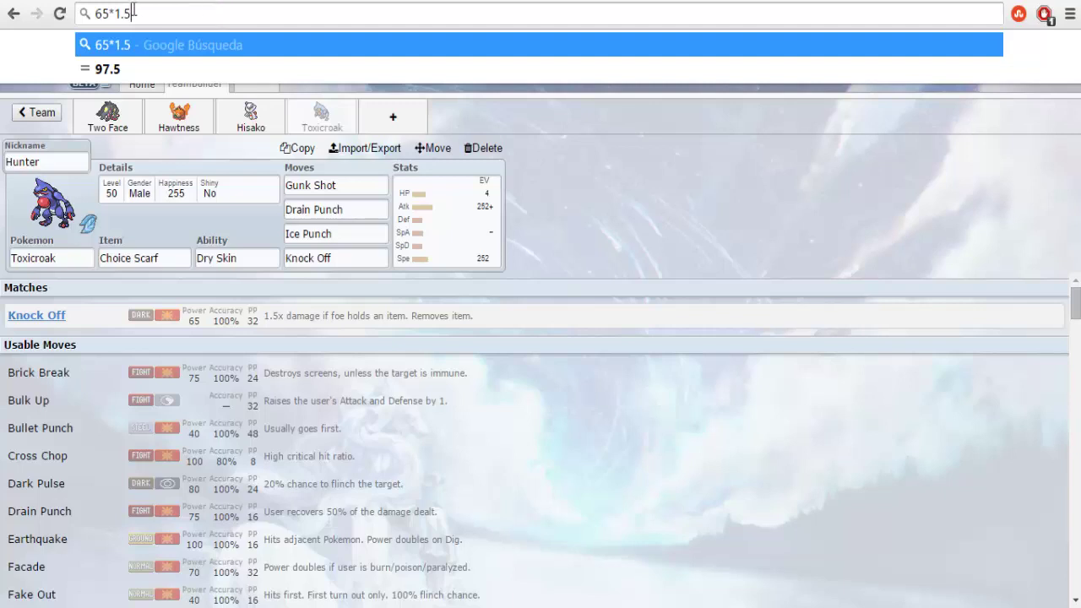
left_click_drag(136, 13, 95, 13)
key("BackSpace")
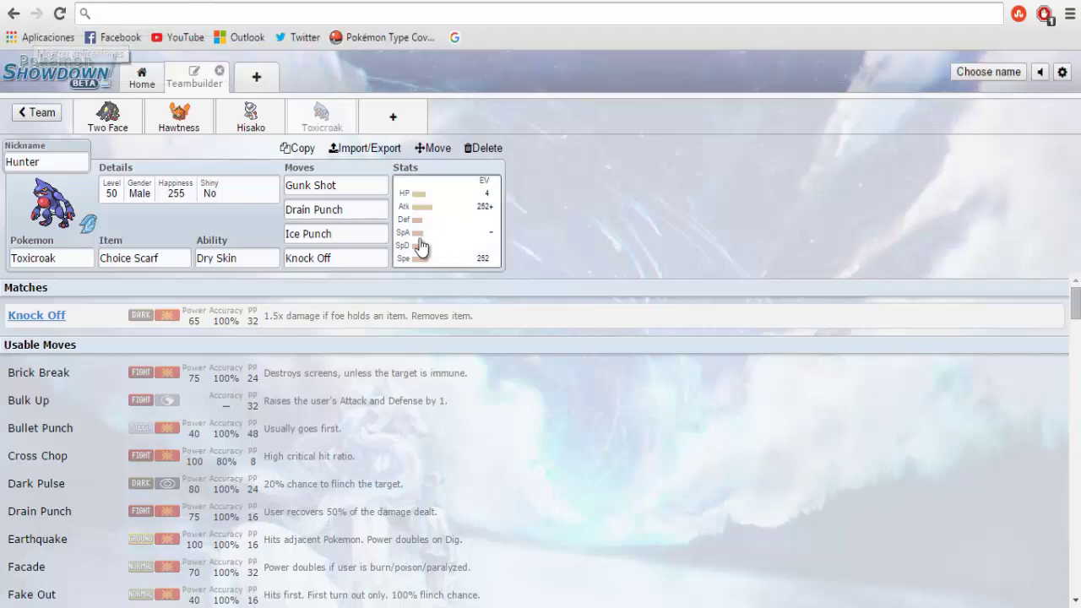
left_click(349, 263)
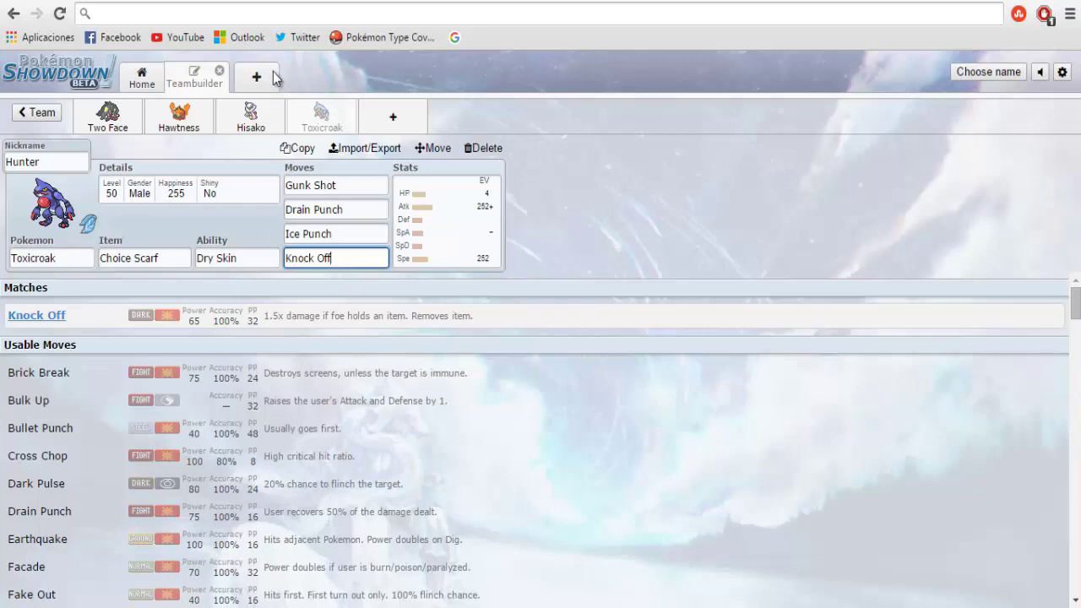
Add Serperior as the fifth team member and give it the hidden ability Contrary
left_click(391, 126)
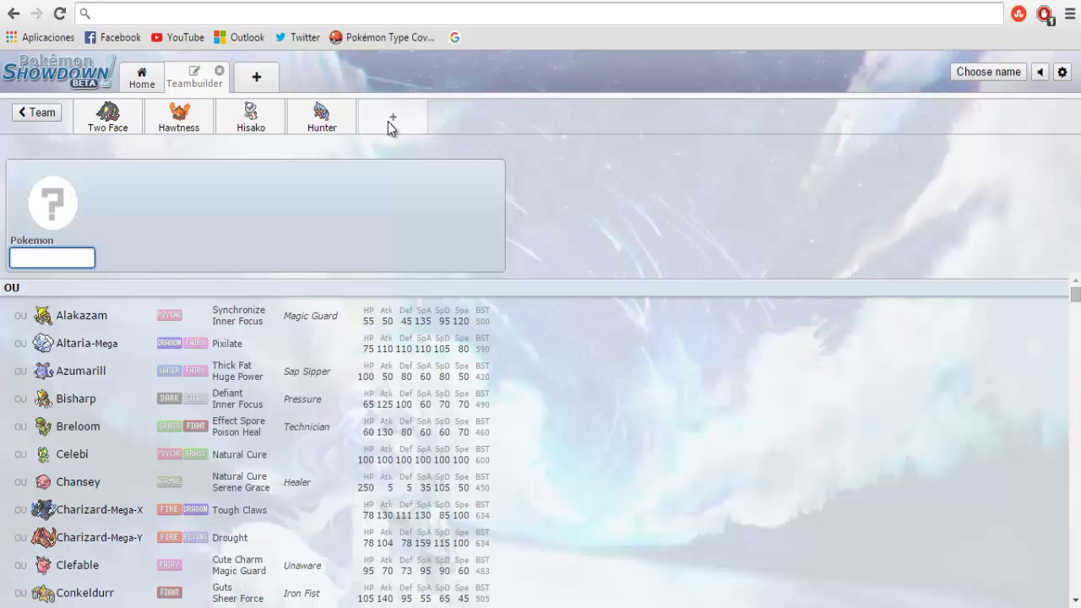
type("serpe")
left_click(82, 319)
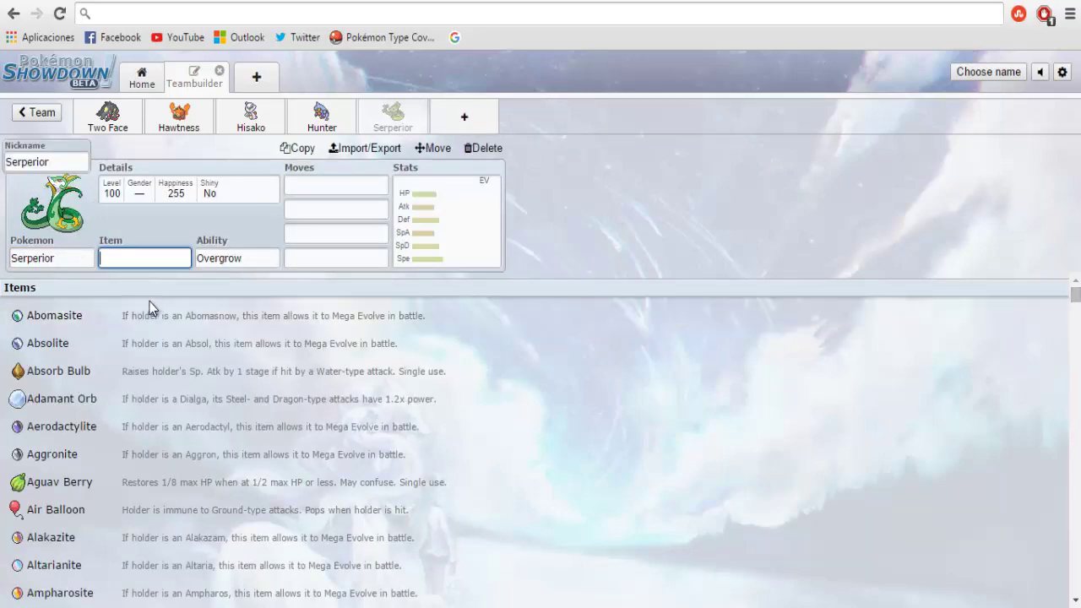
left_click(220, 262)
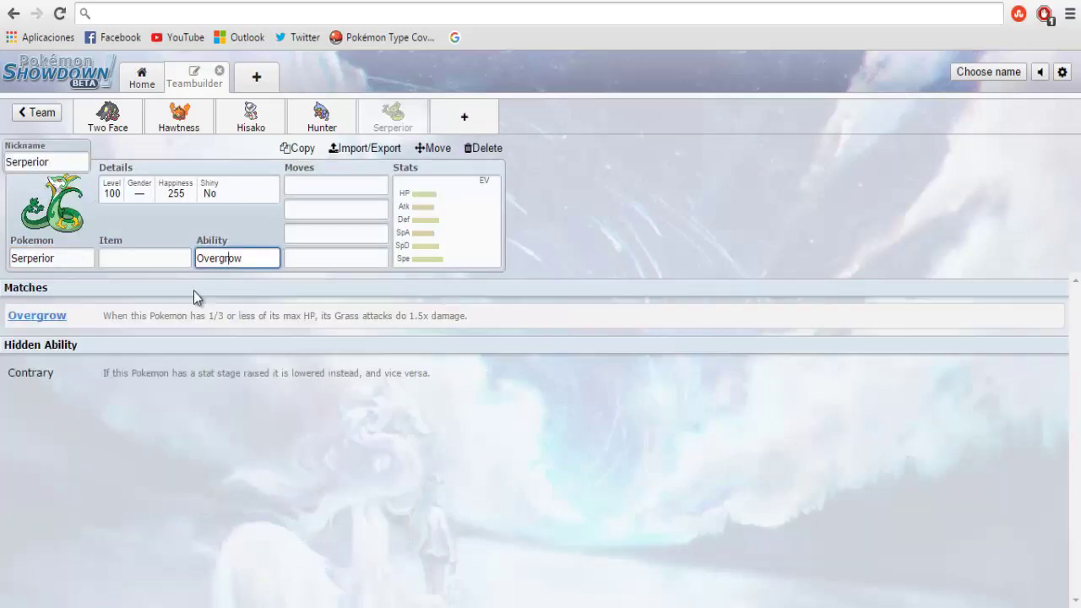
left_click(59, 376)
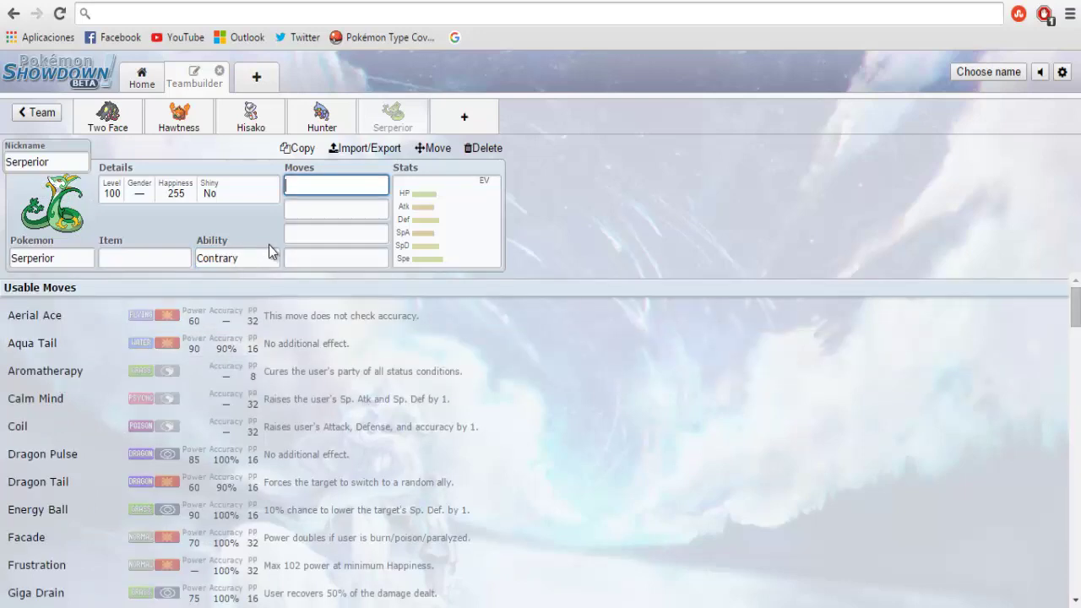
Enter a woman's first name as Serperior's nickname and set its details to level 50, female and shiny
left_click_drag(49, 164, 5, 177)
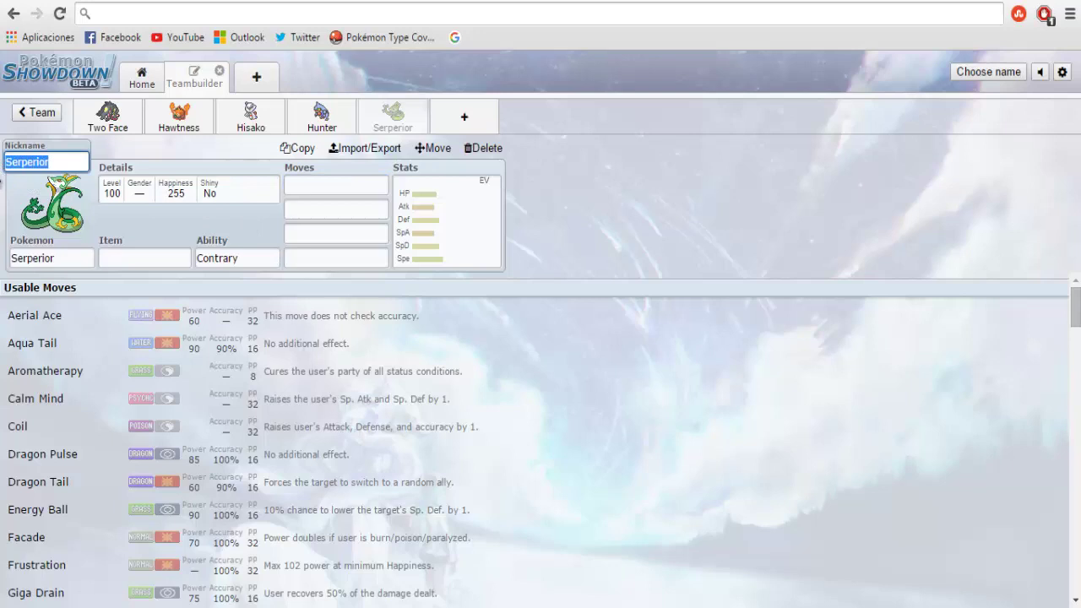
type("Amanda")
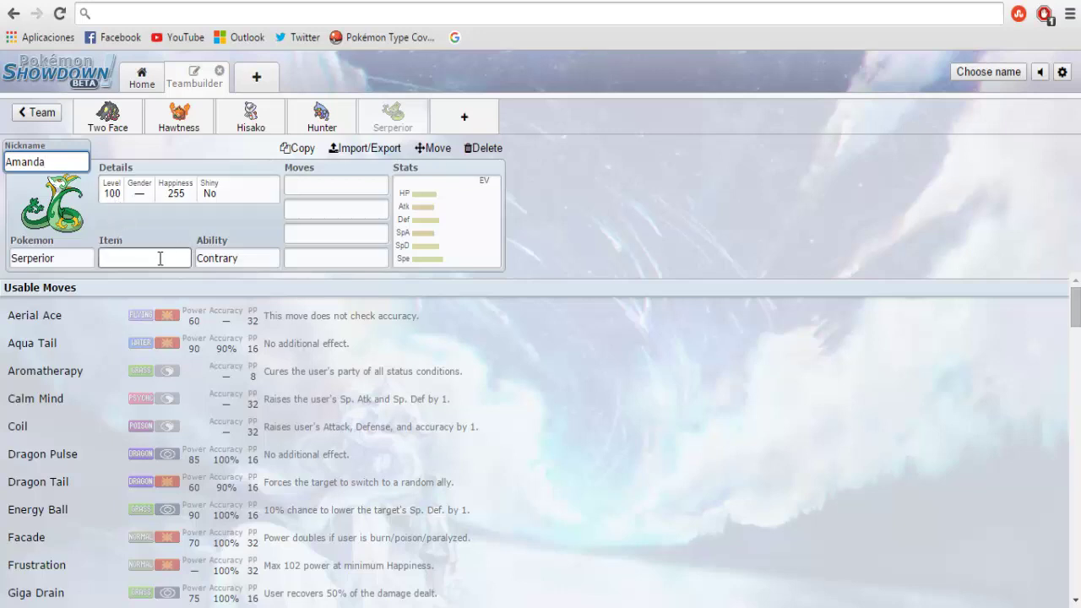
left_click(120, 192)
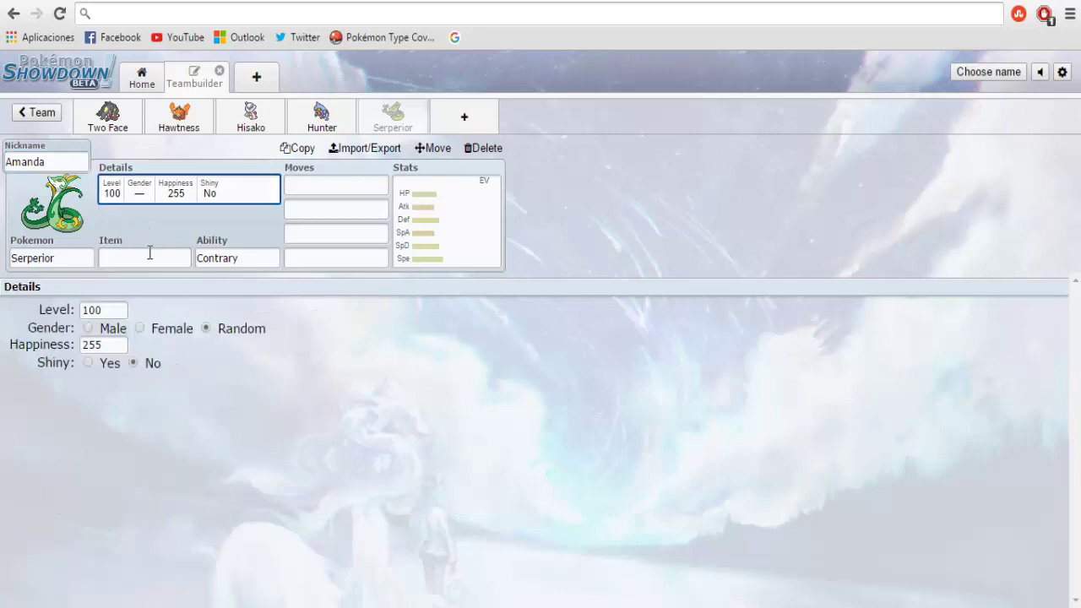
left_click(140, 328)
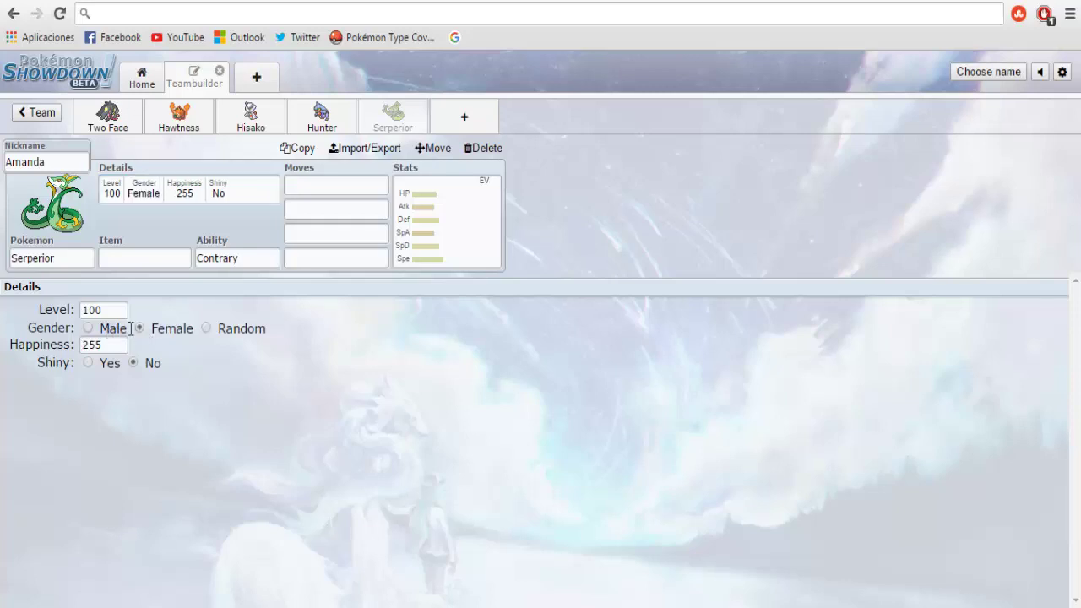
left_click_drag(98, 312, 67, 314)
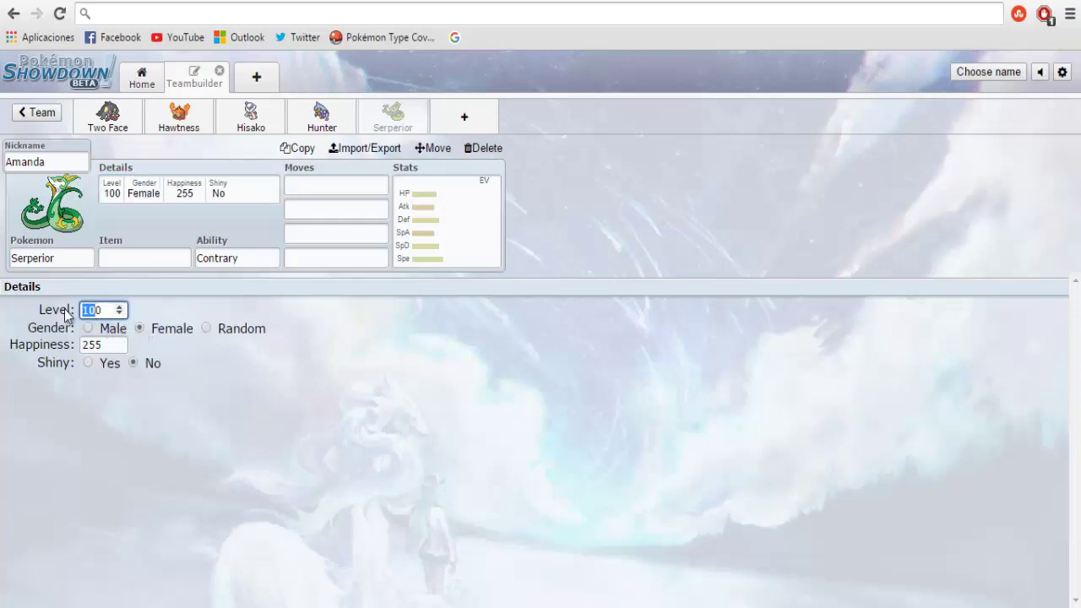
type("50")
left_click(88, 363)
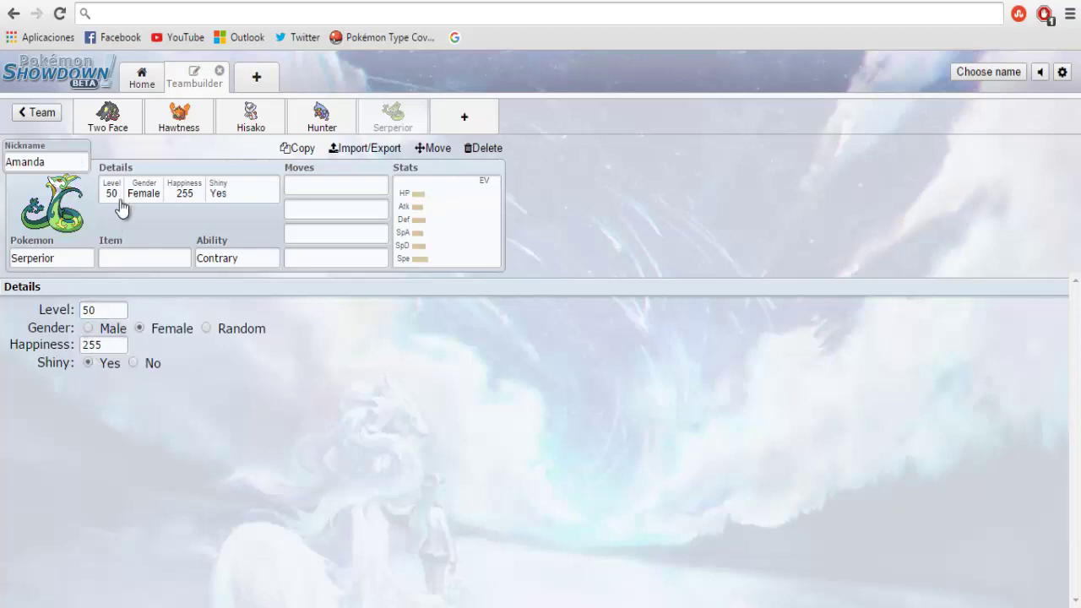
Give Serperior the Life Orb as its held item
left_click(129, 258)
type("life")
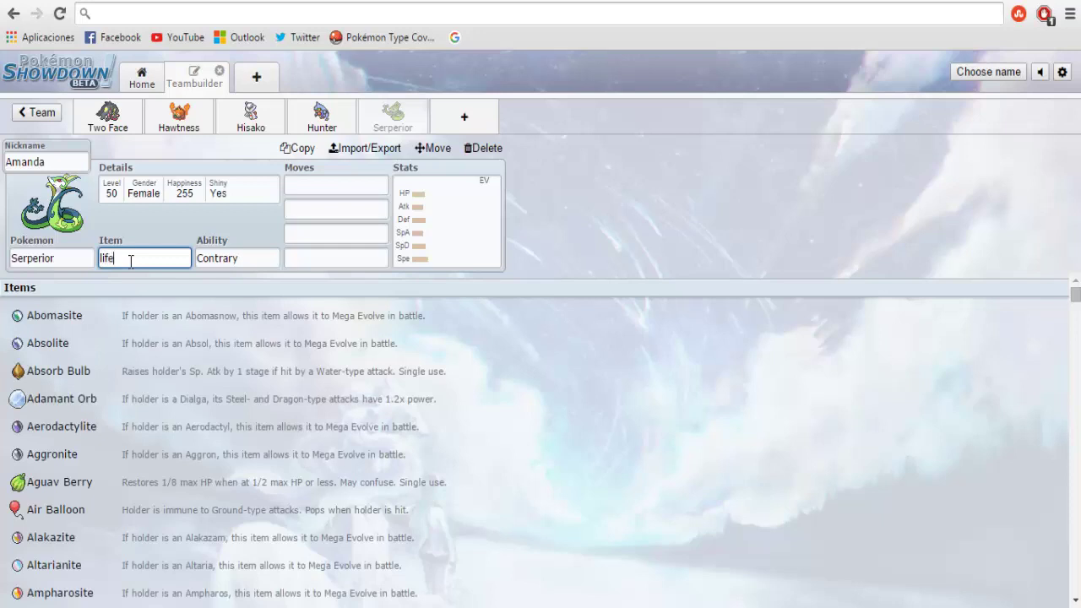
left_click(56, 316)
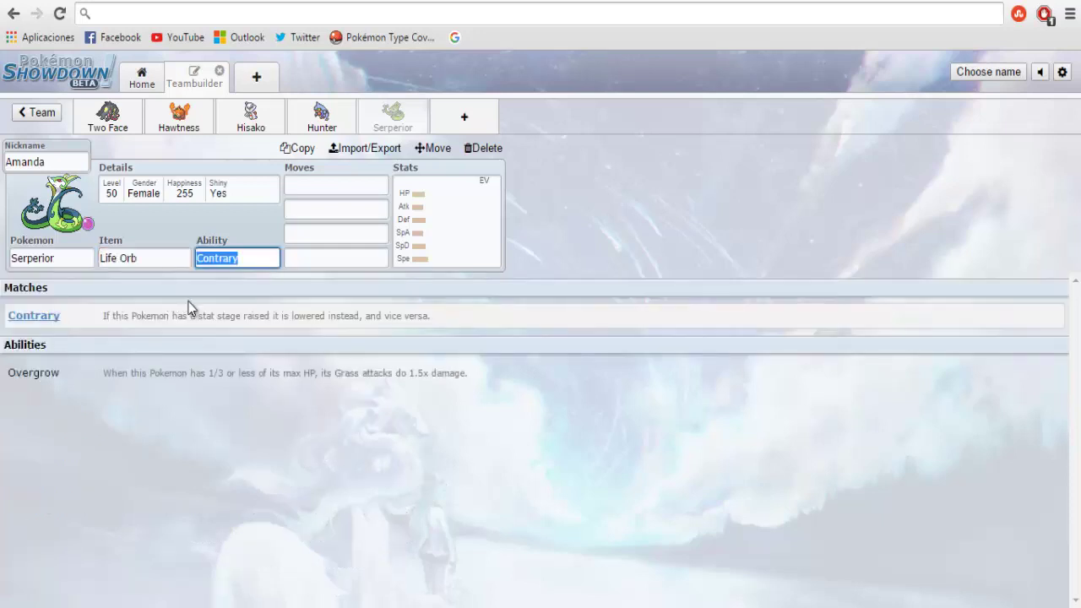
left_click(142, 260)
Set Serperior's nature to Timid and its EVs to 252 Speed, 252 Sp. Atk. and 4 HP
left_click(433, 227)
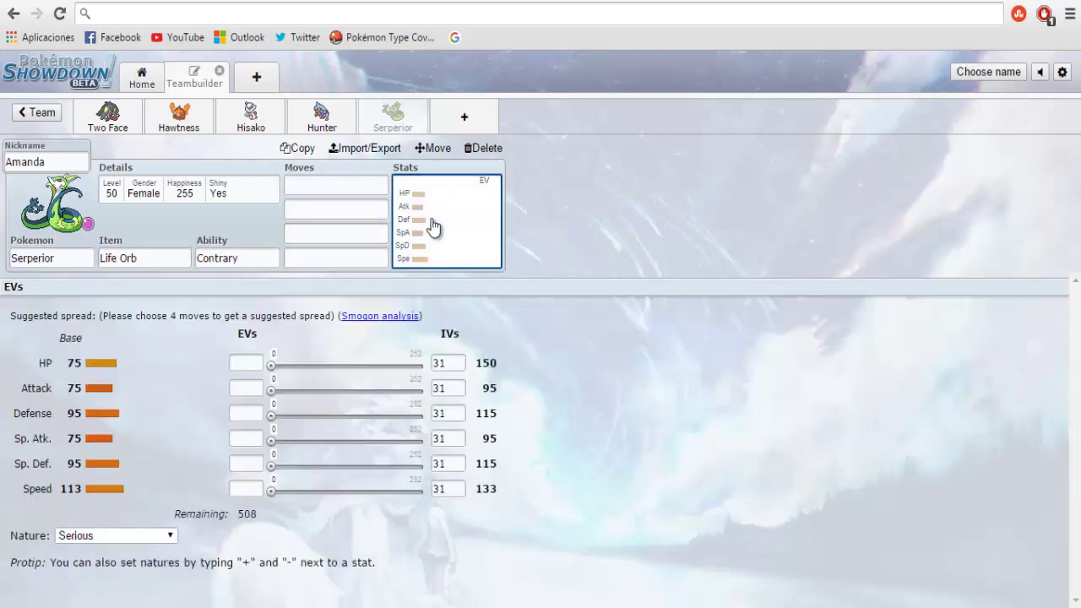
left_click(107, 536)
key("t")
key("Return")
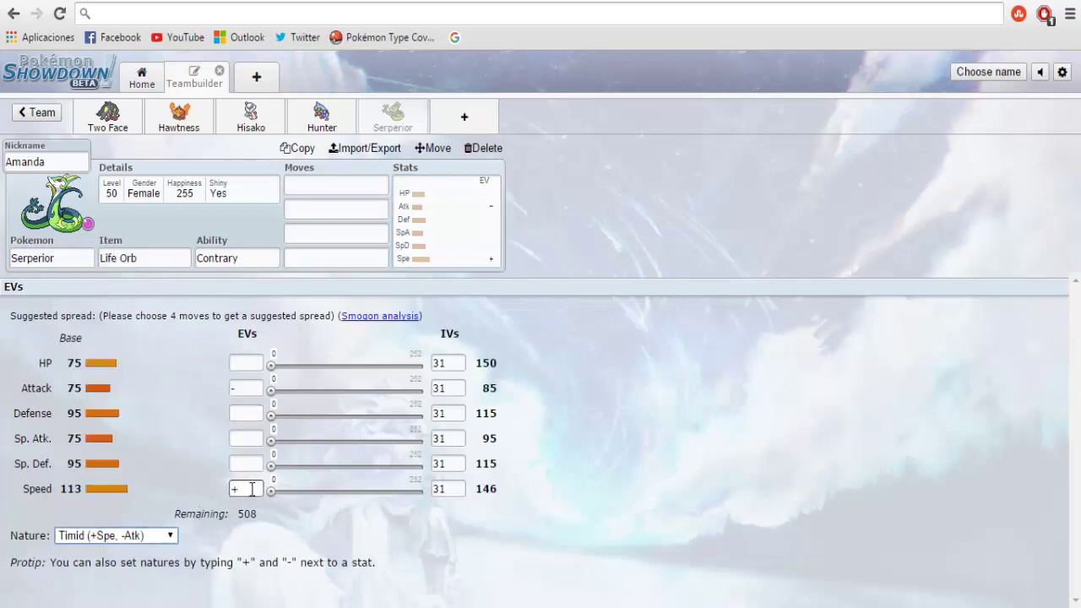
left_click_drag(271, 490, 423, 491)
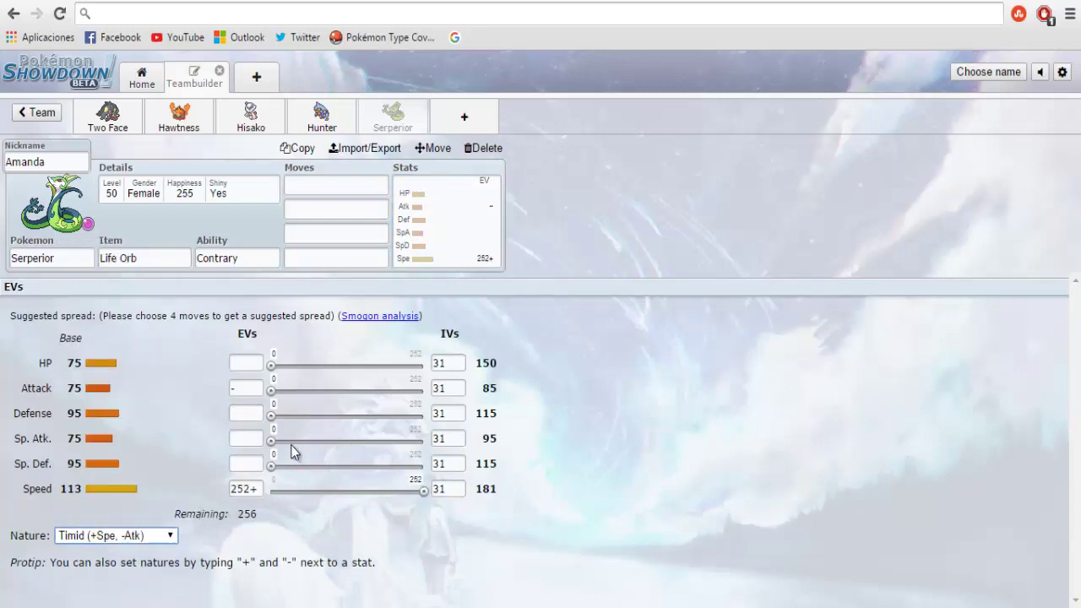
left_click_drag(271, 441, 557, 464)
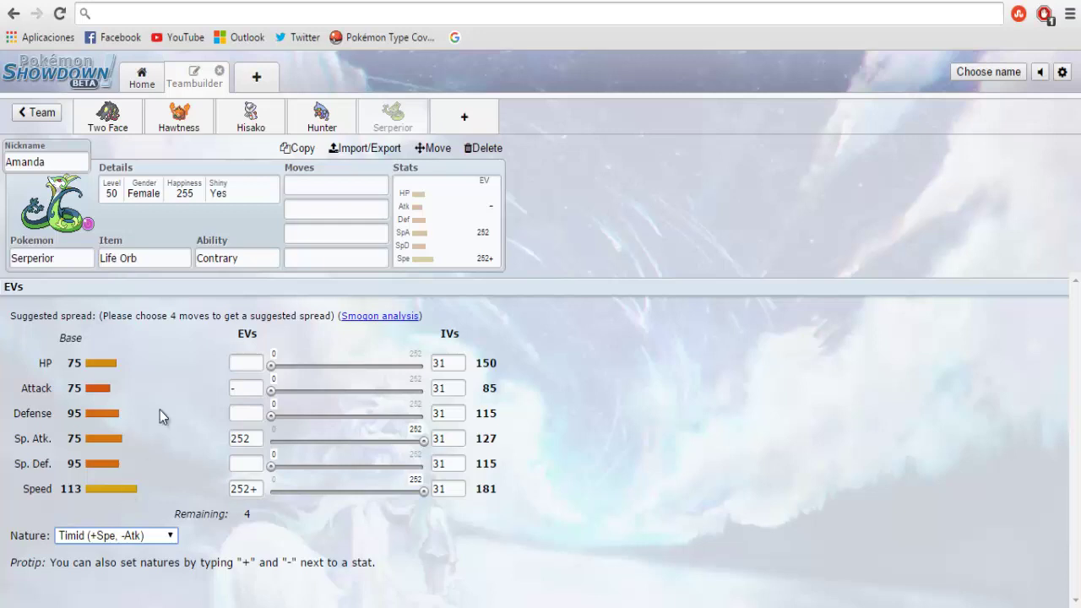
left_click(273, 366)
Assign Leaf Storm as Serperior's first move and review its description
left_click(320, 179)
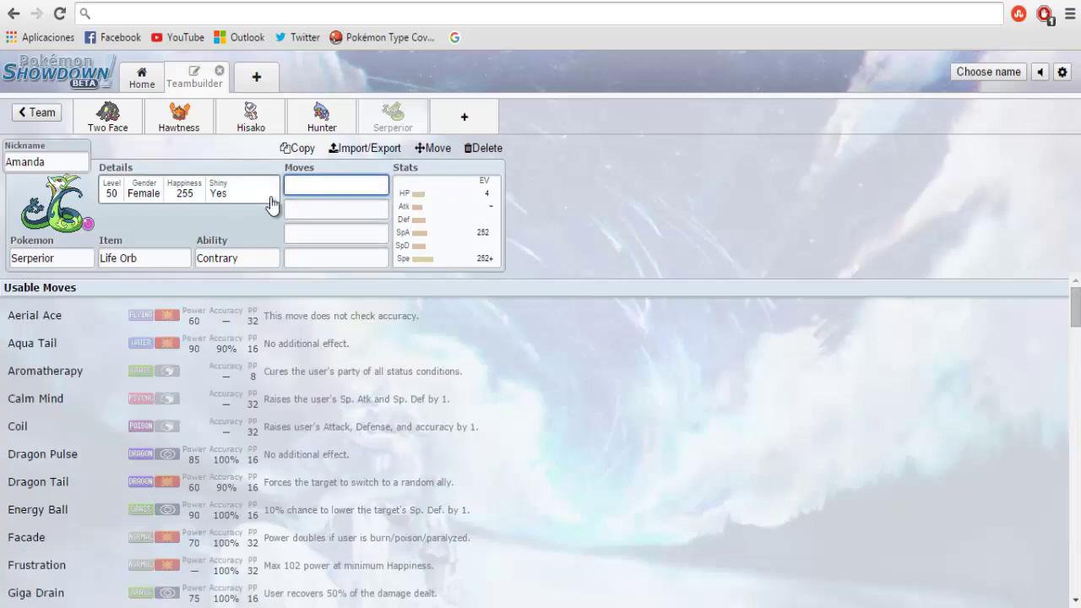
type("leaf")
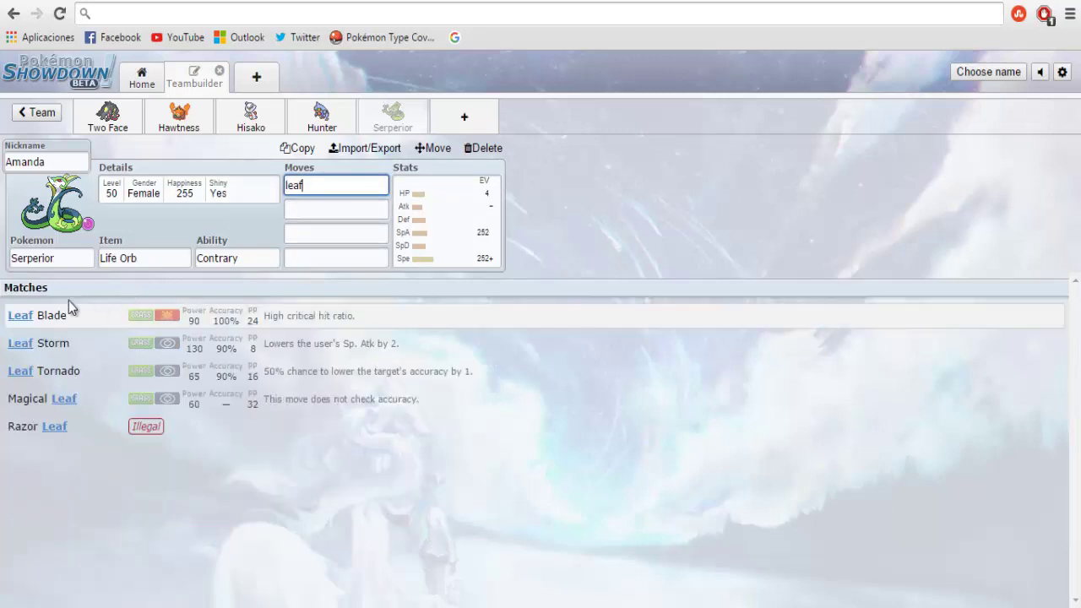
left_click(63, 344)
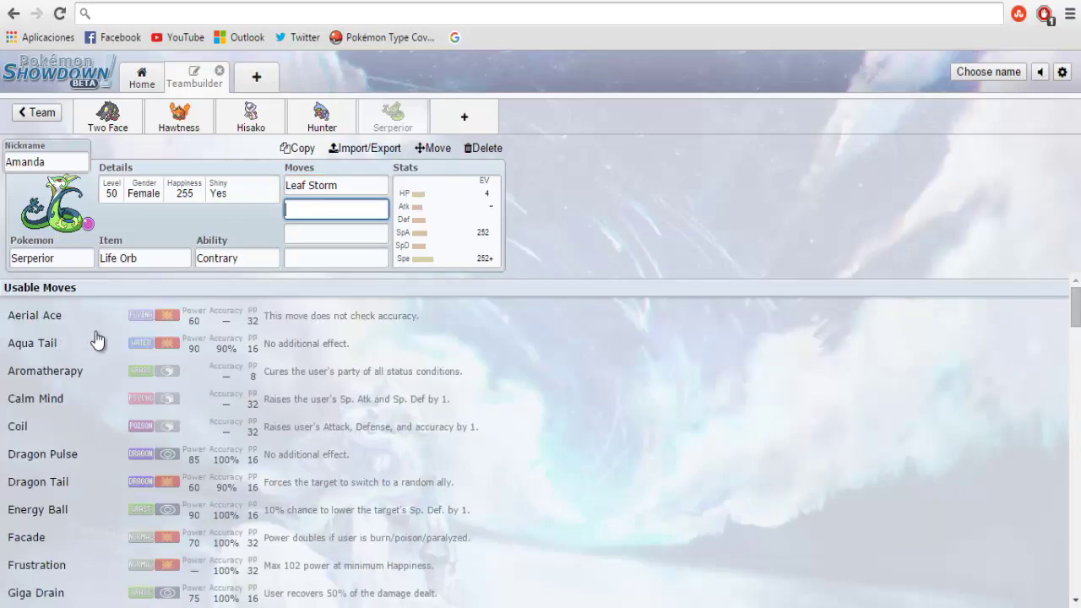
left_click(357, 179)
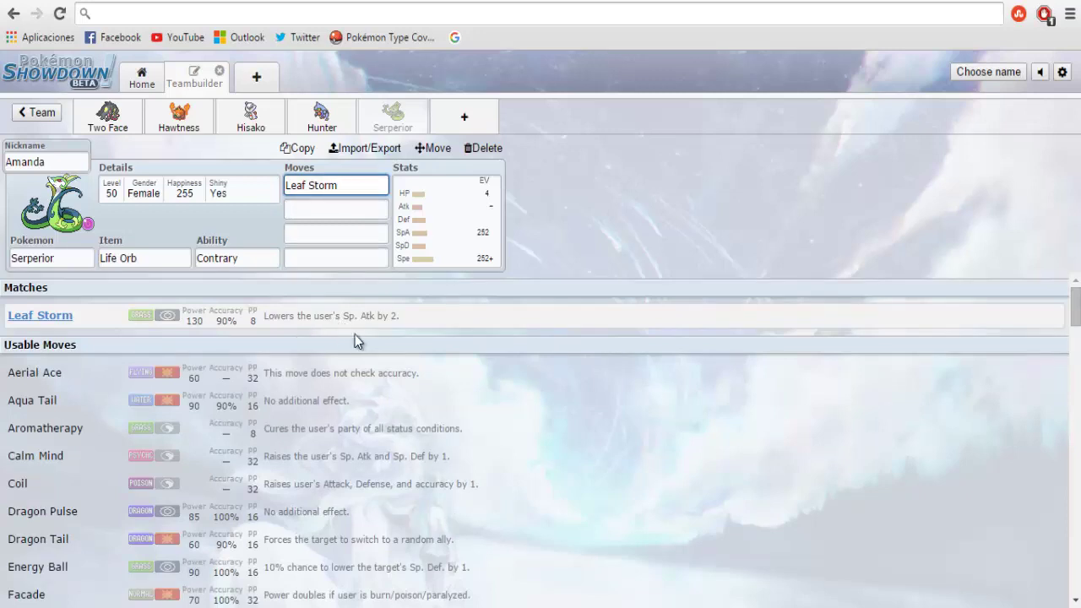
Assign Giga Drain as Serperior's second move and review its description
left_click(331, 213)
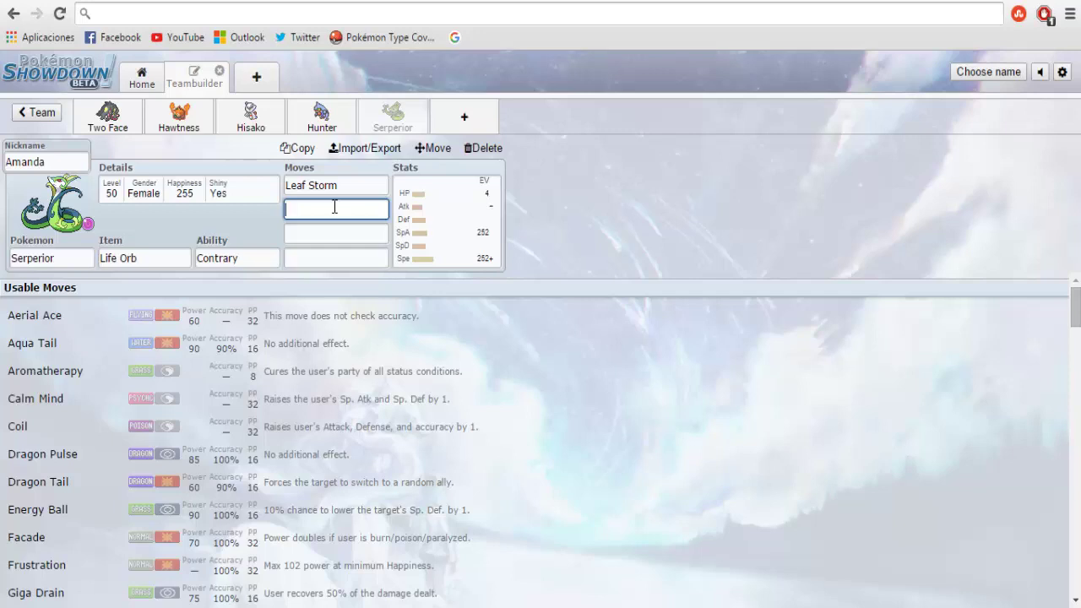
type("giga")
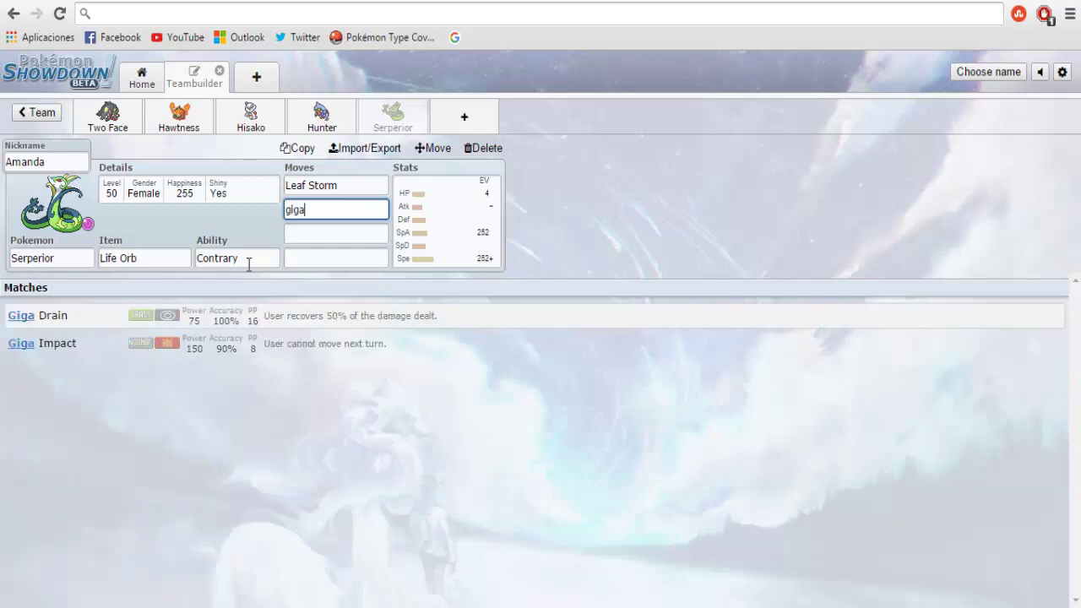
left_click(54, 321)
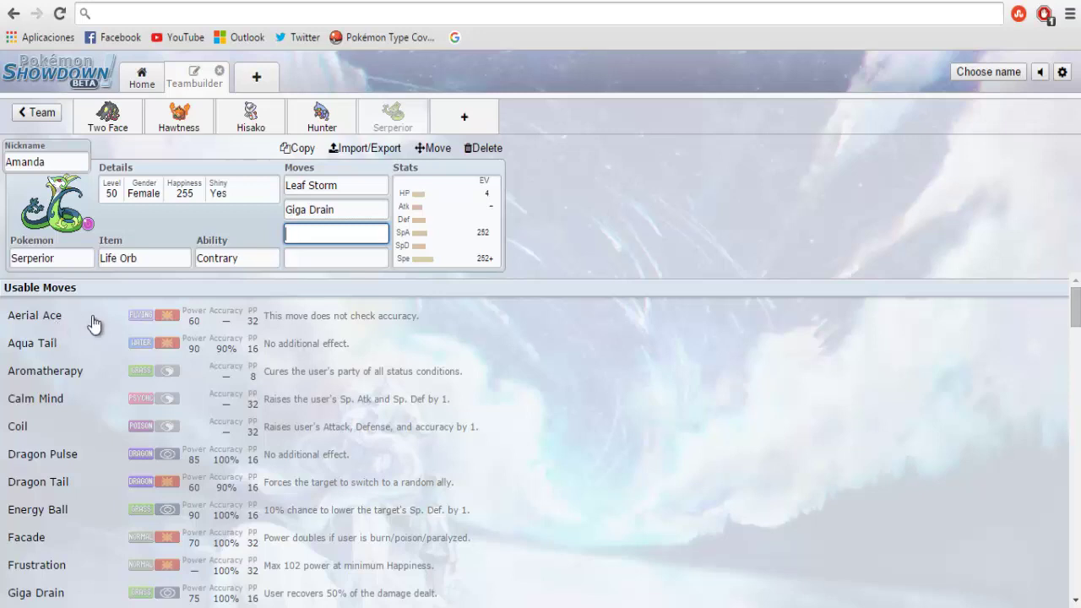
left_click(356, 210)
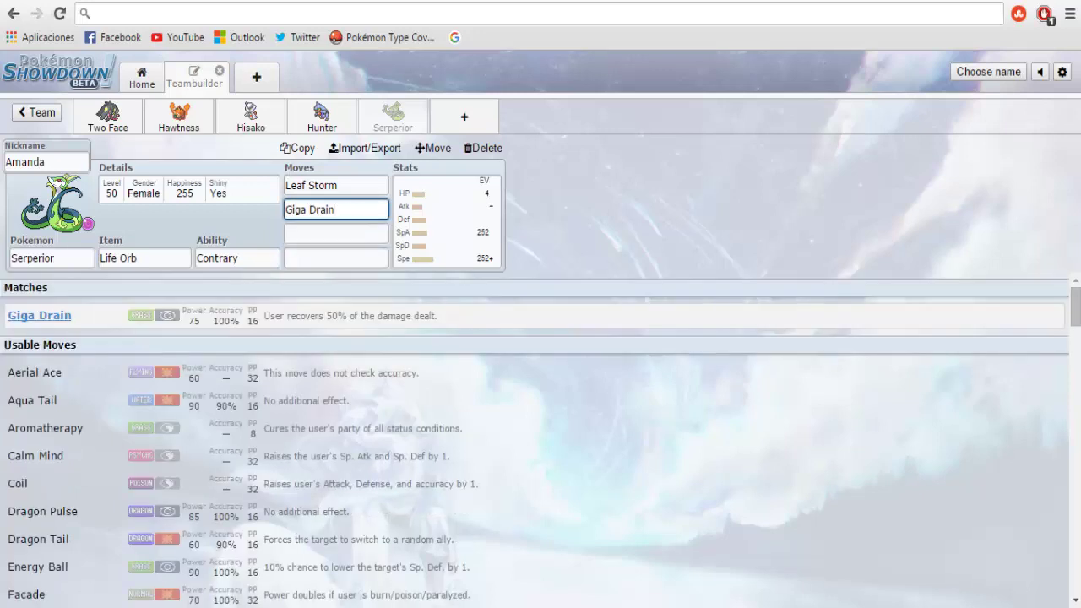
Assign Glare as Serperior's third move and review its description
left_click(310, 233)
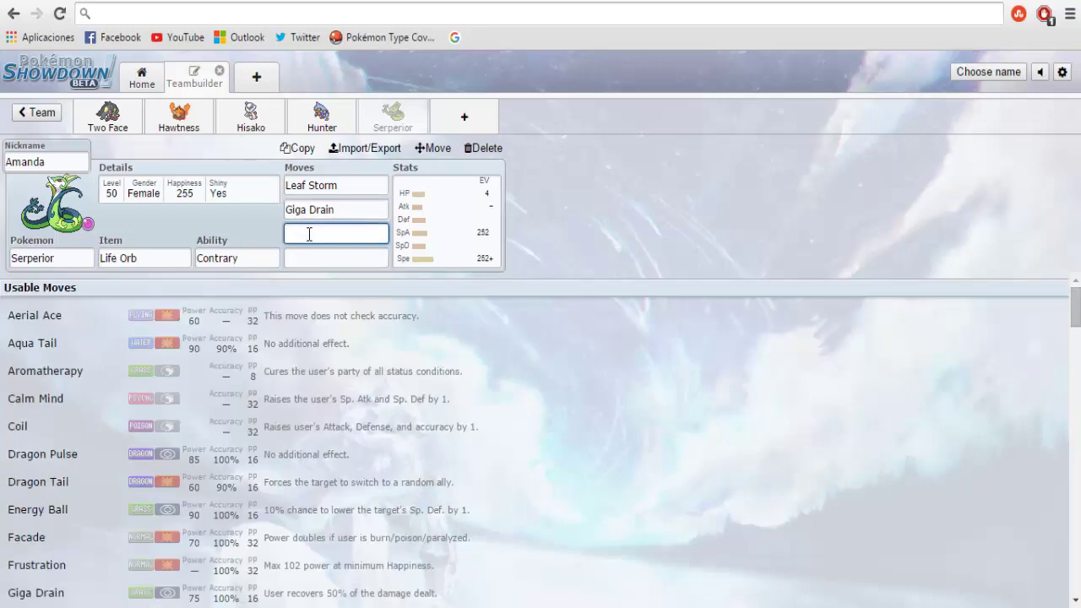
type("glare")
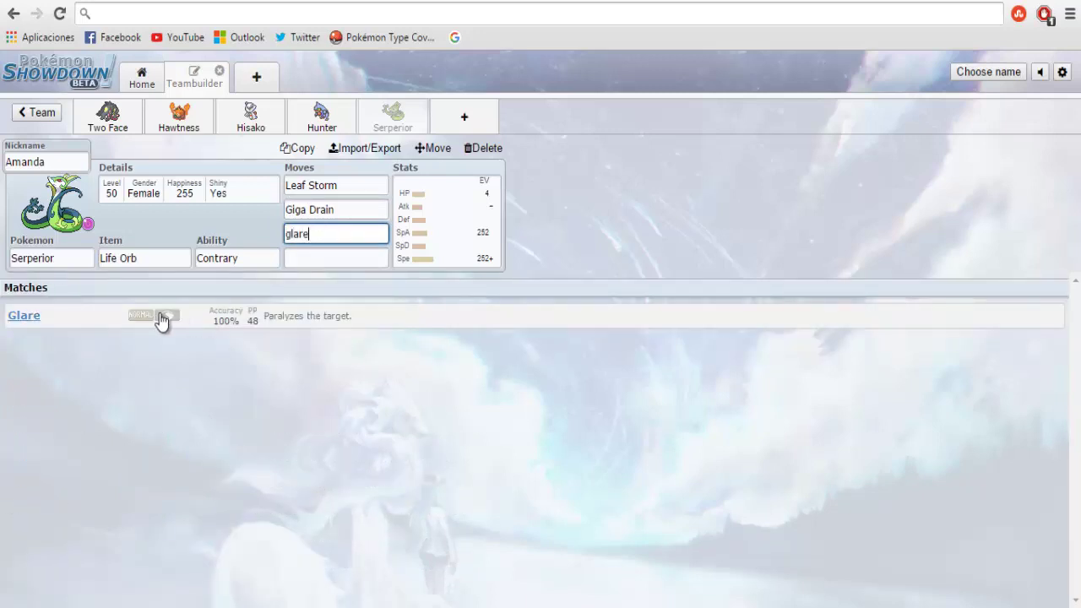
left_click(240, 326)
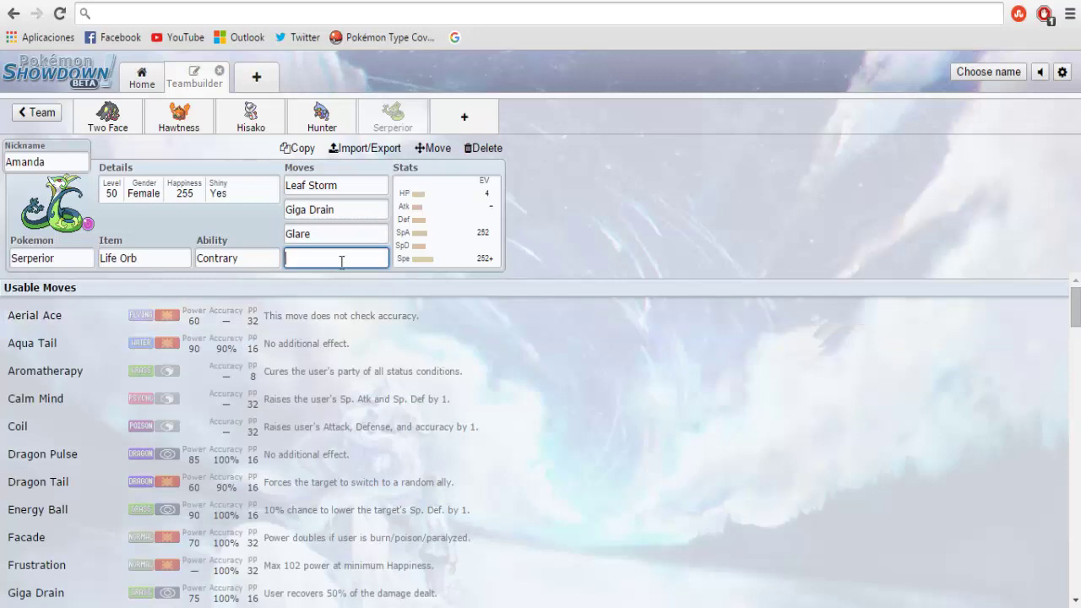
left_click(348, 236)
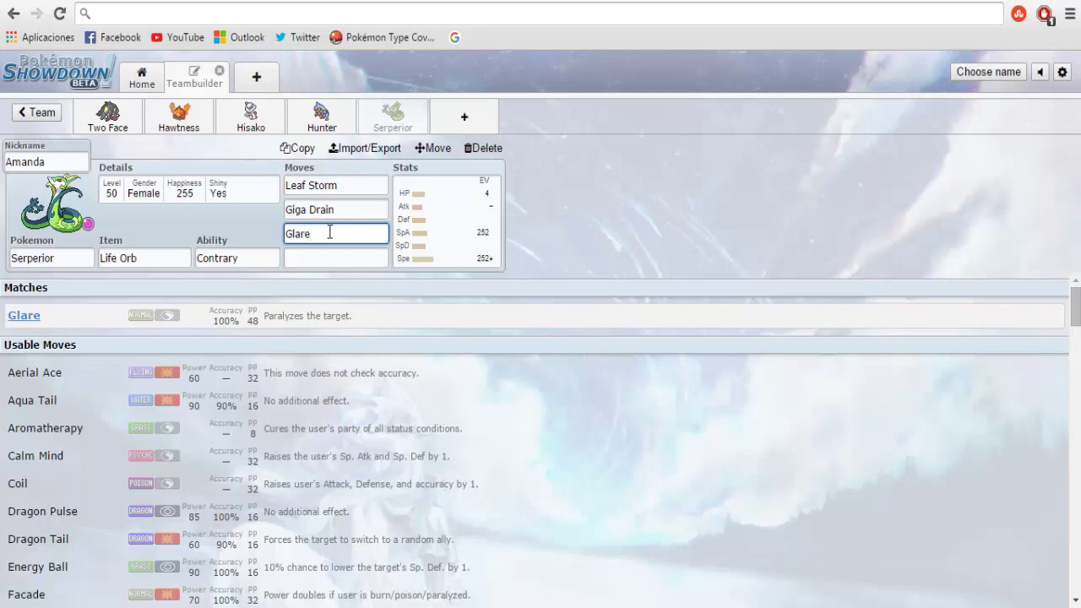
Assign Hidden Power Fire as Serperior's fourth move
left_click(313, 255)
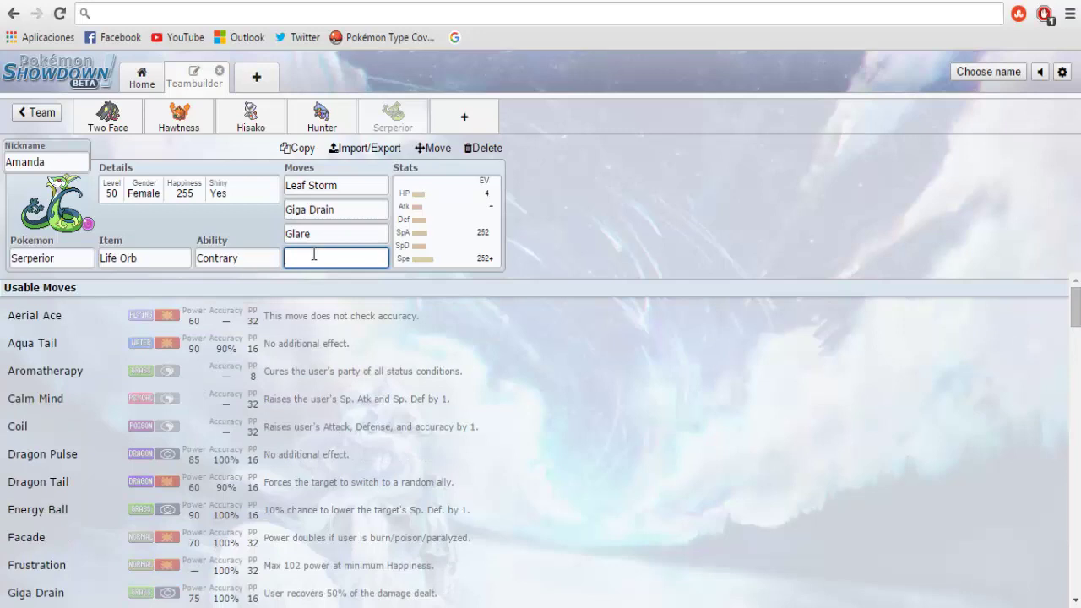
type("hidden")
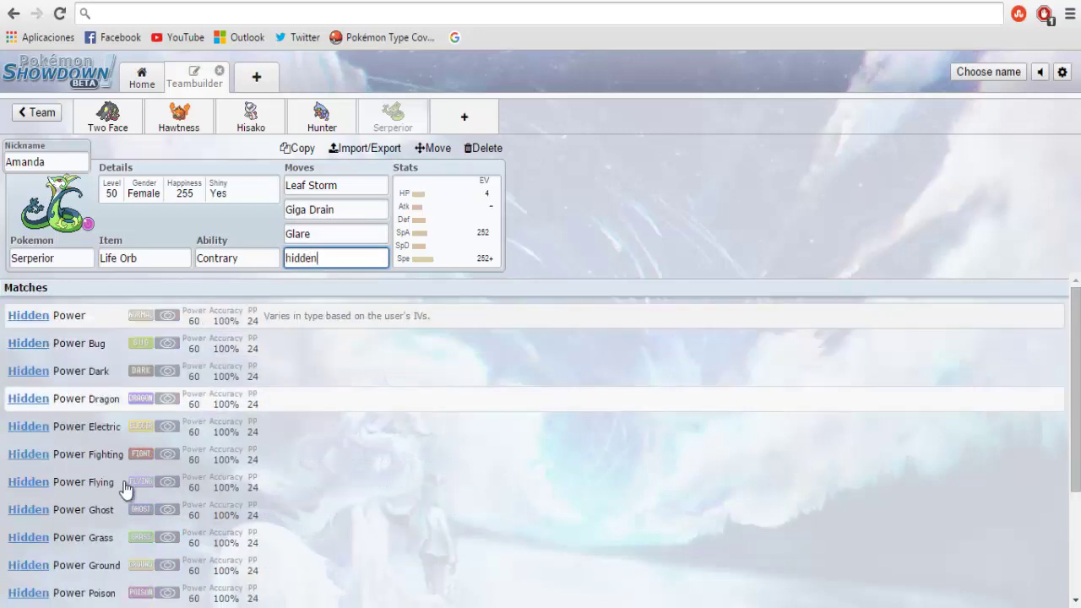
scroll(109, 511, "down", 2)
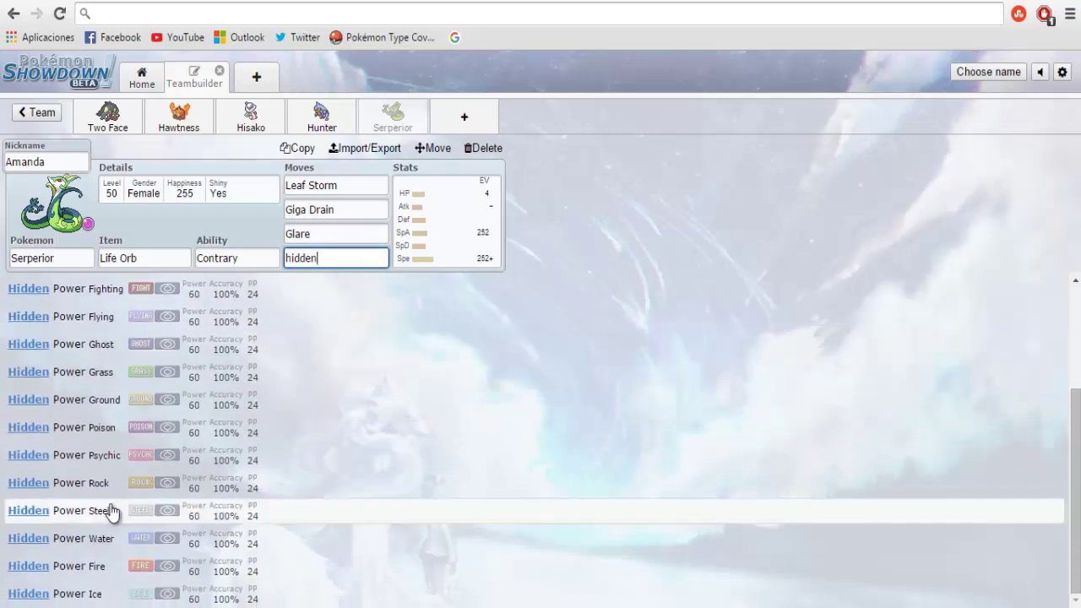
left_click(84, 565)
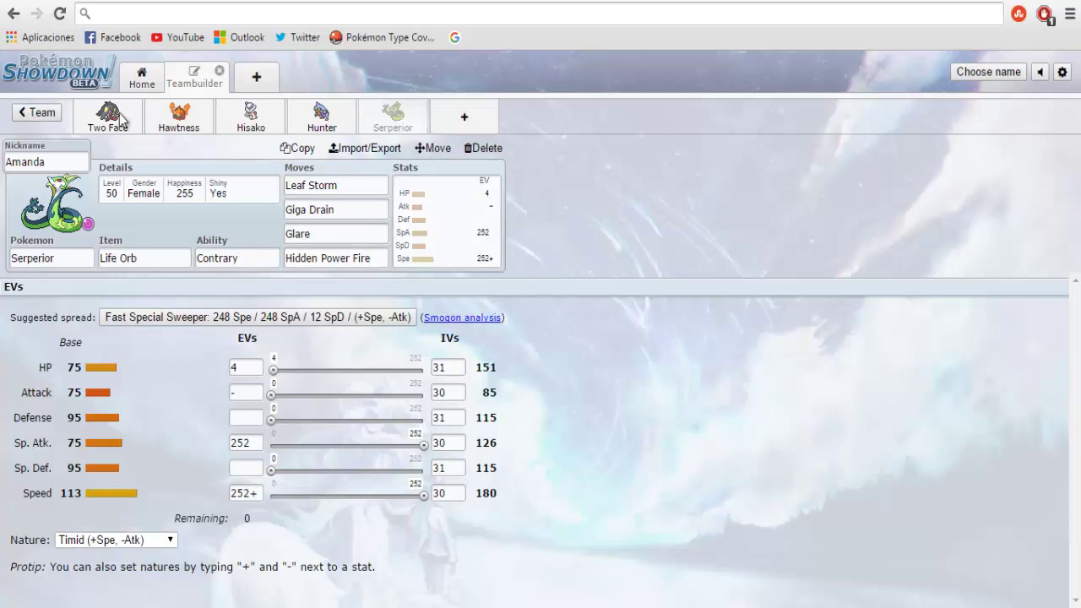
Add the standard Basculin, not the Blue-Striped form, as the sixth team member
left_click(447, 117)
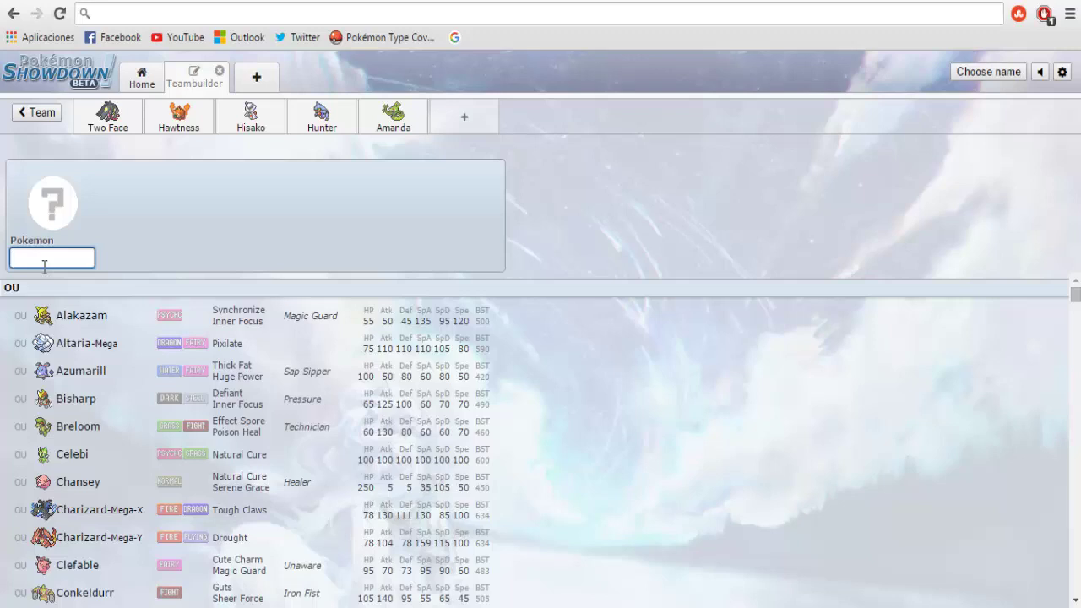
type("bascu")
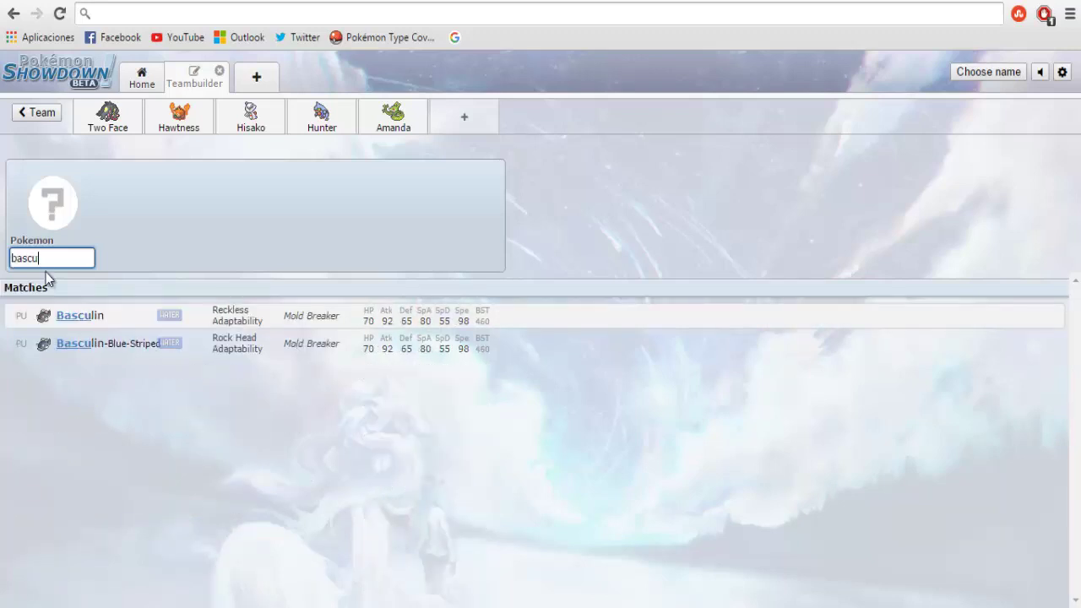
left_click(83, 319)
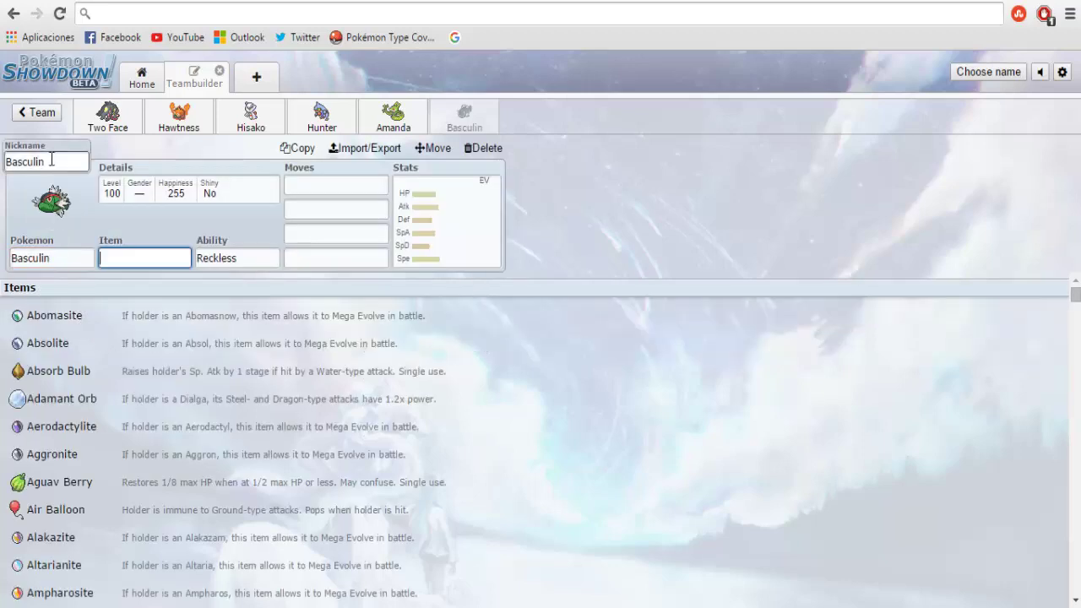
Set Basculin's details to level 50, female and not shiny
left_click(110, 193)
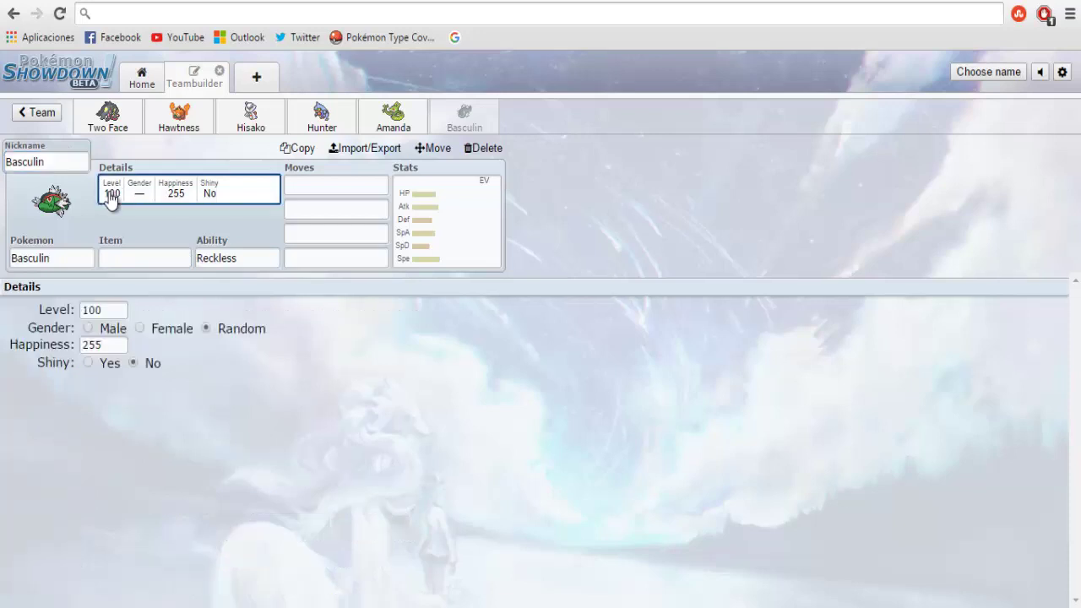
left_click(140, 329)
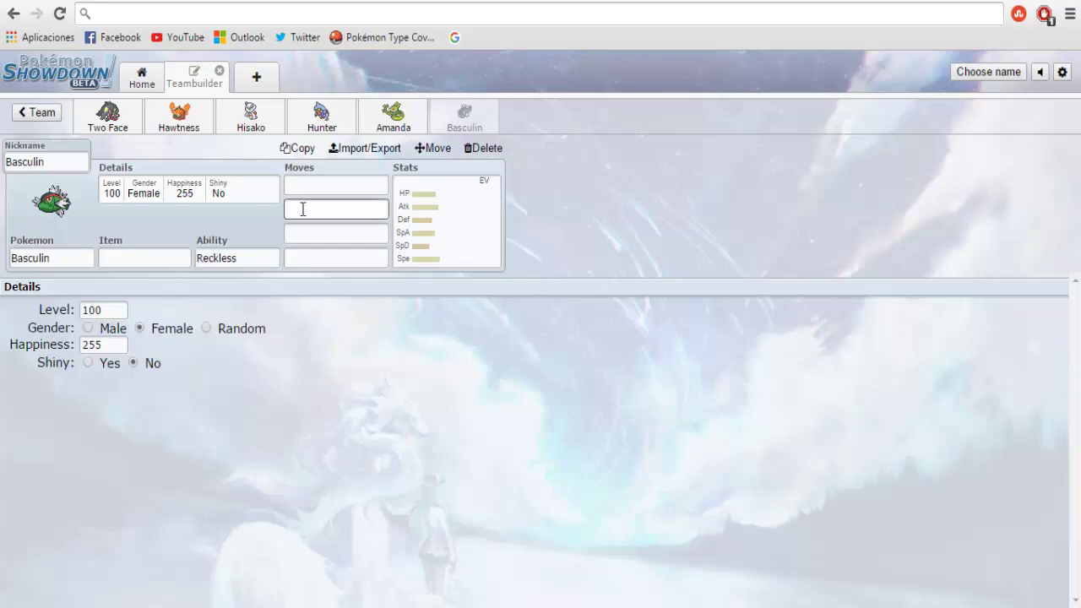
double_click(84, 309)
type("50")
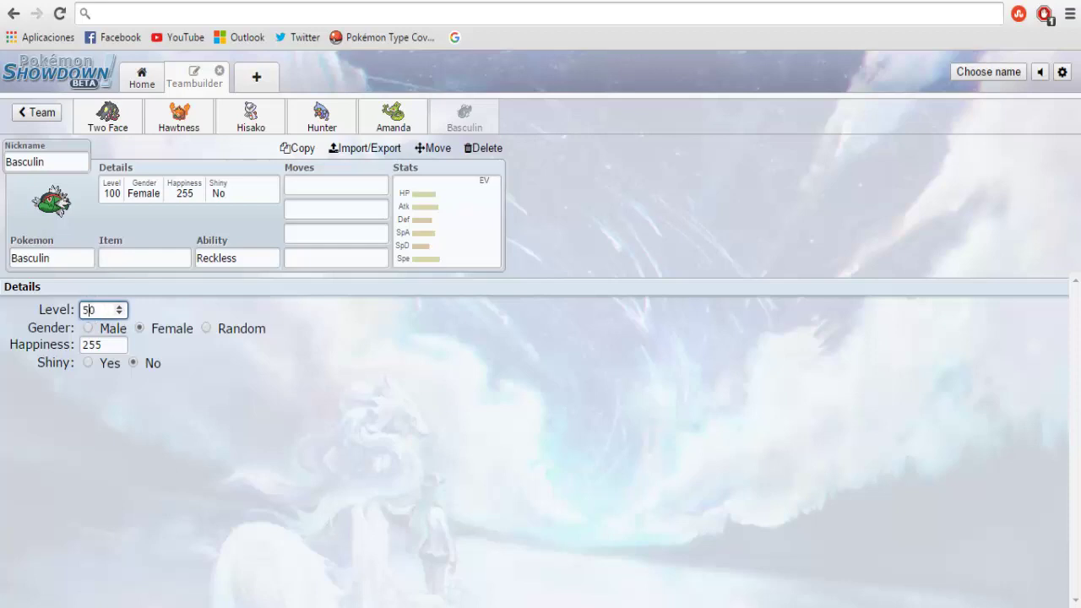
left_click(89, 363)
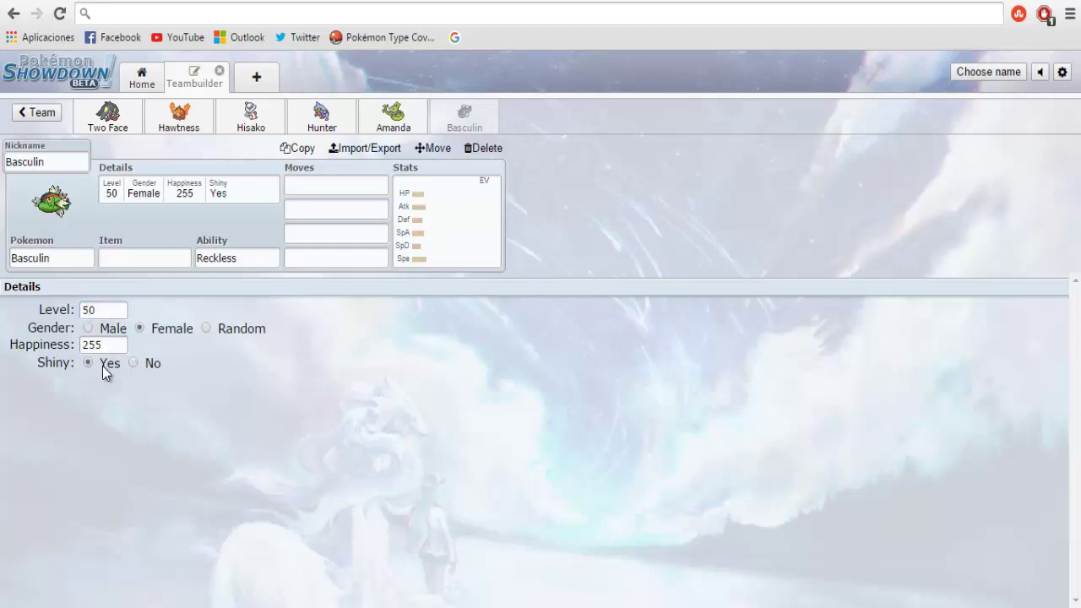
left_click(135, 364)
Nickname the Basculin "Basculona" and give it a Choice Band as its held item
left_click_drag(73, 162, 2, 188)
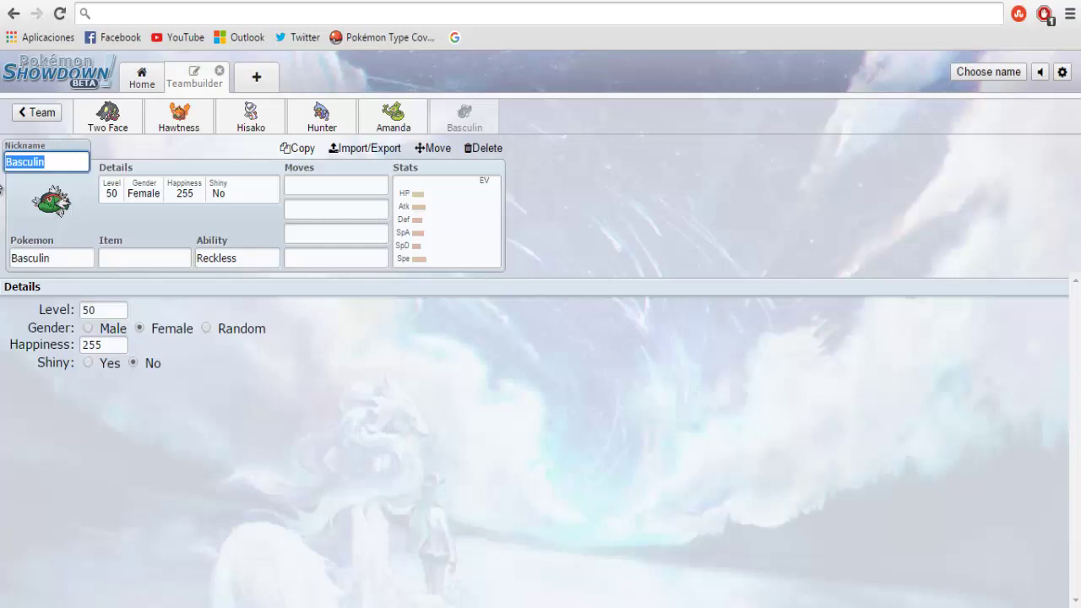
type("Basculona")
left_click(153, 258)
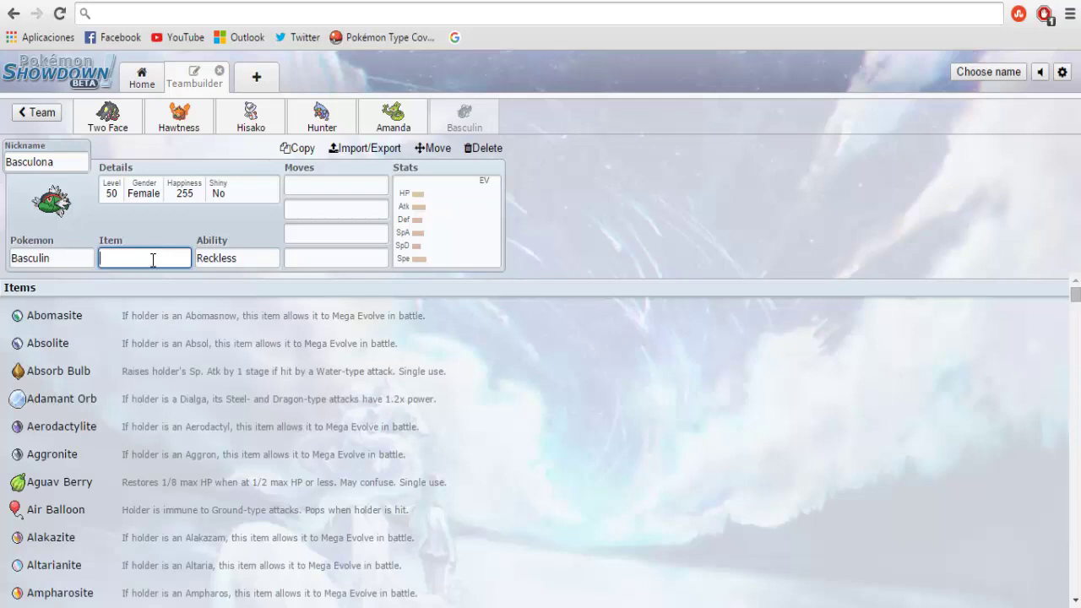
type("choi")
left_click(101, 318)
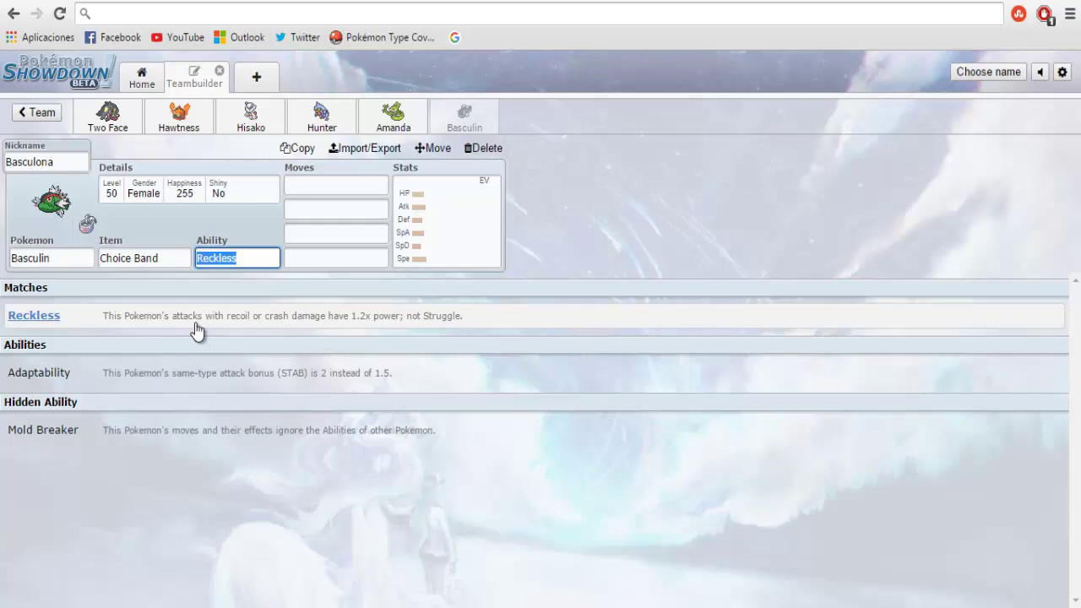
Set Basculin's ability to Adaptability after trying Mold Breaker
left_click(119, 437)
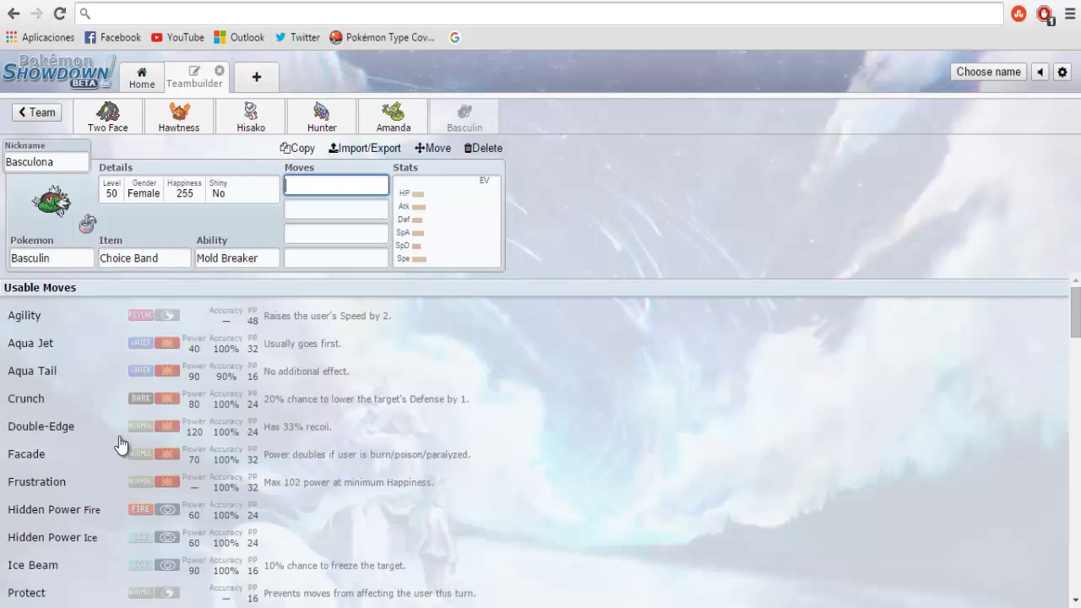
left_click(216, 256)
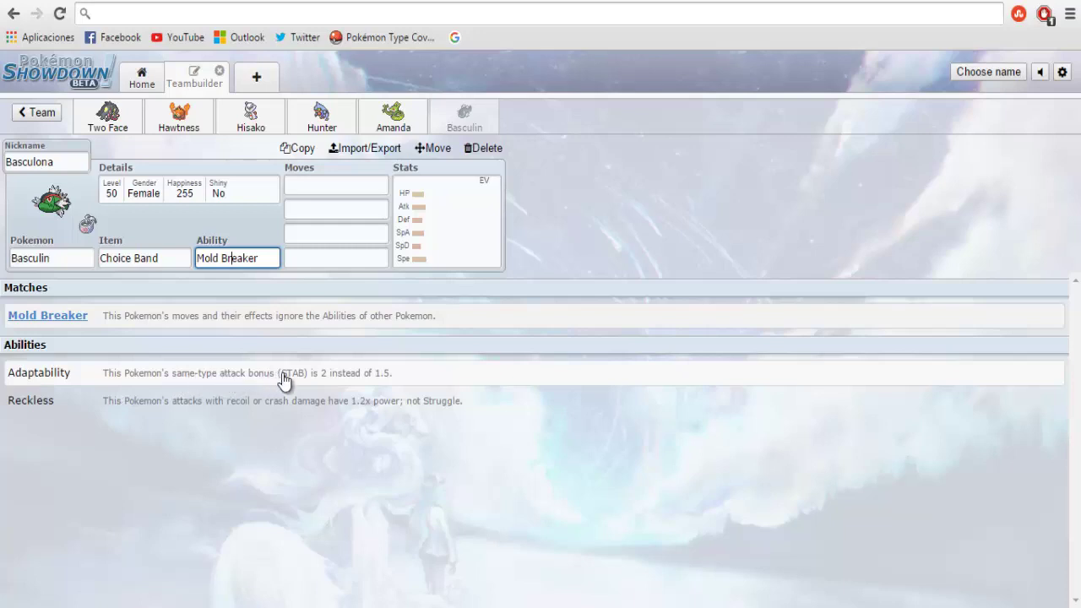
left_click(375, 378)
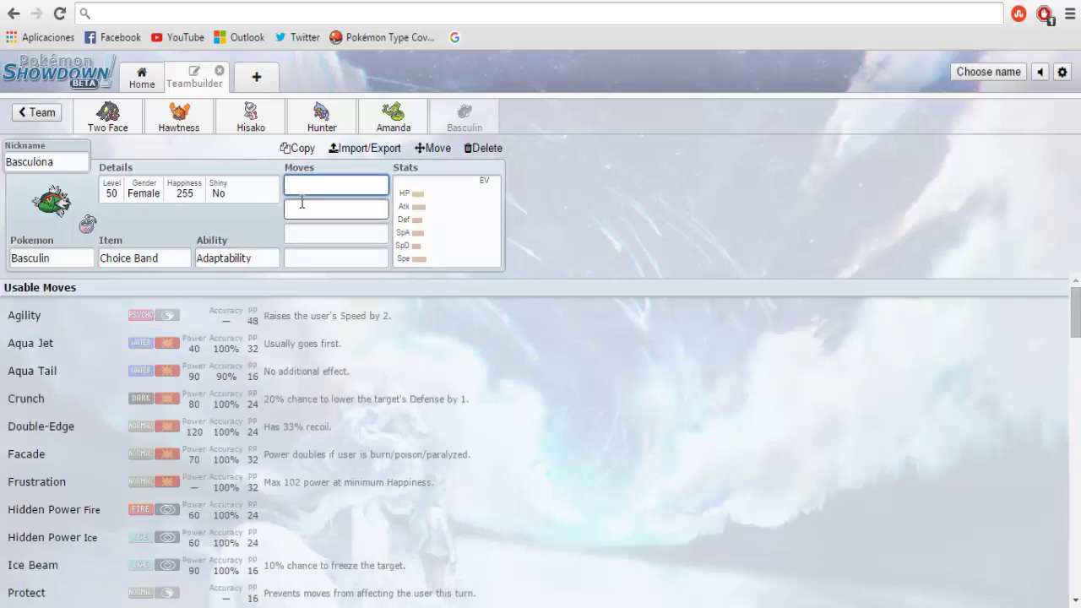
Assign Waterfall and Aqua Jet as Basculin's first two moves and review Waterfall's description
type("water")
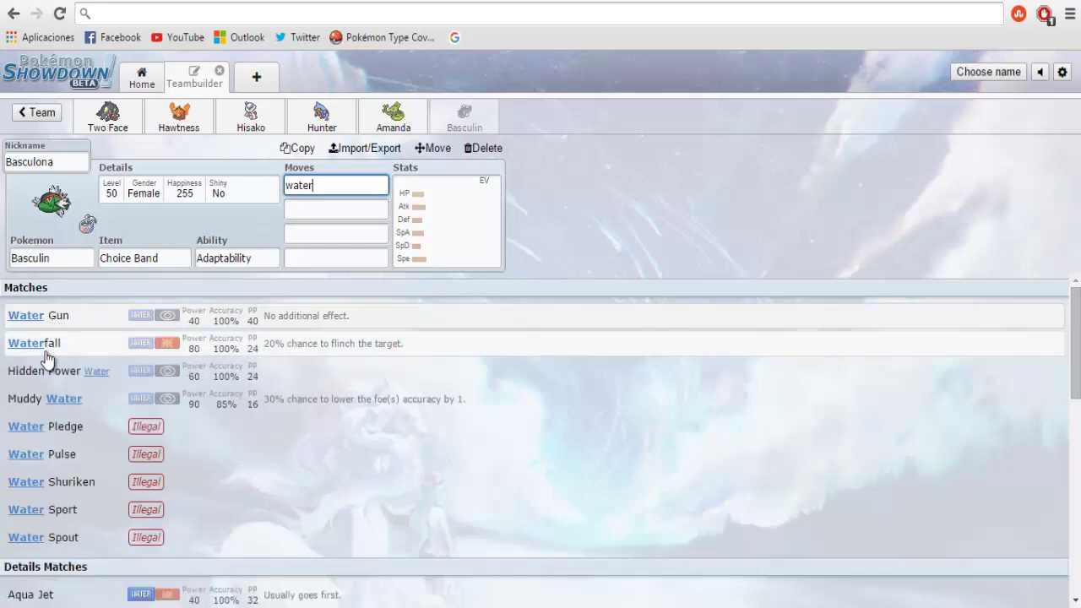
left_click(47, 359)
left_click(338, 182)
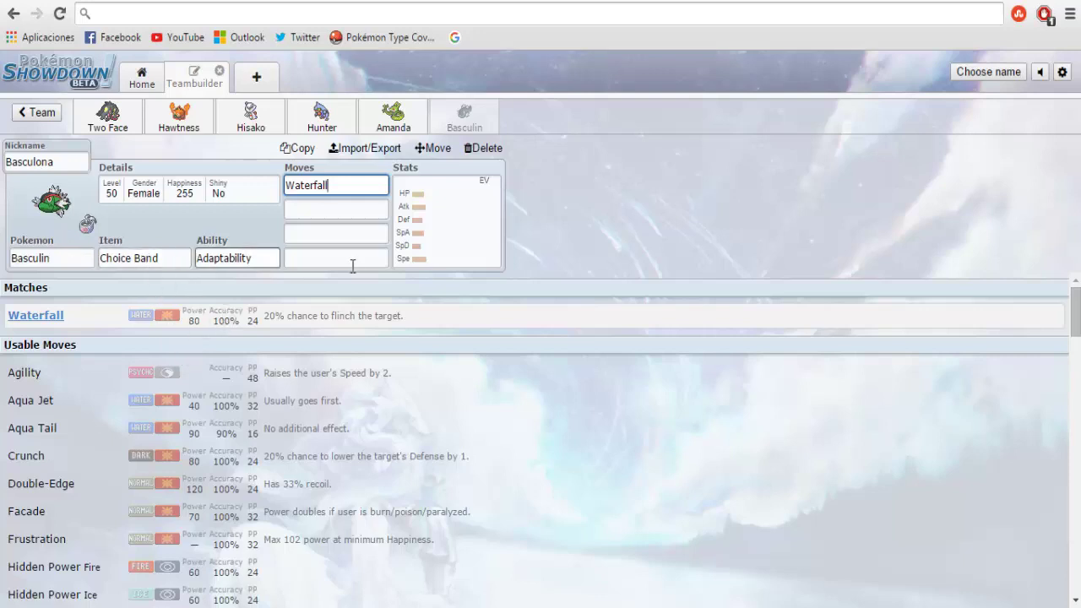
left_click(318, 209)
type("aqu")
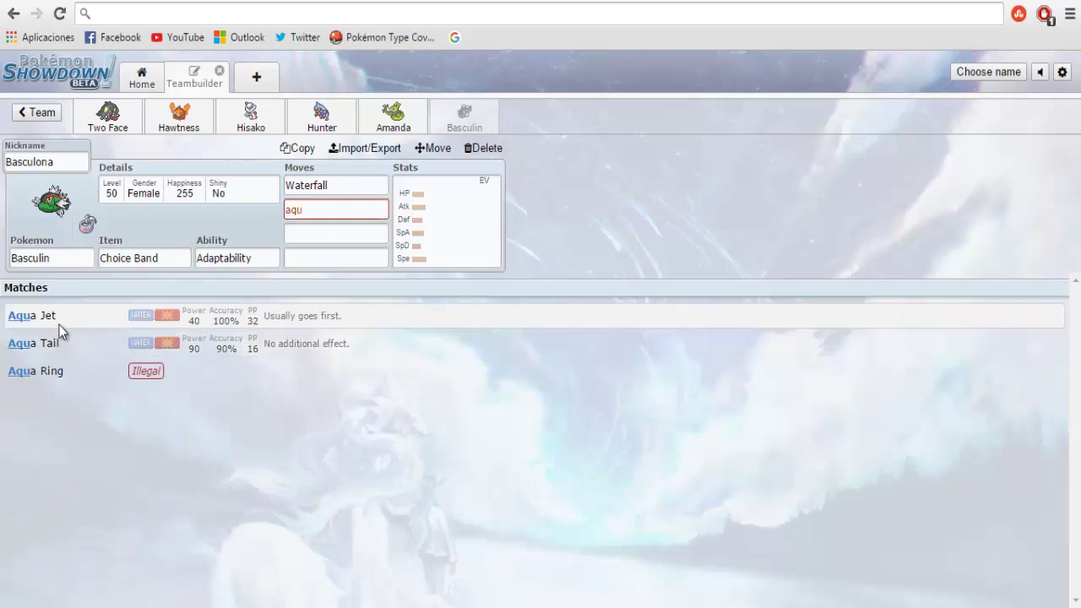
left_click(55, 324)
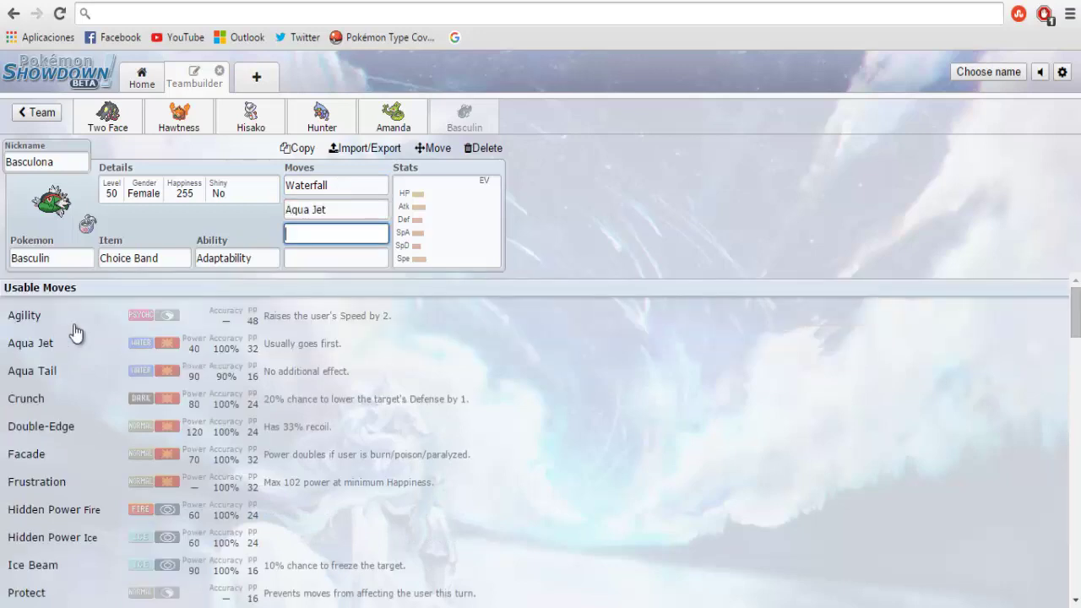
left_click(347, 180)
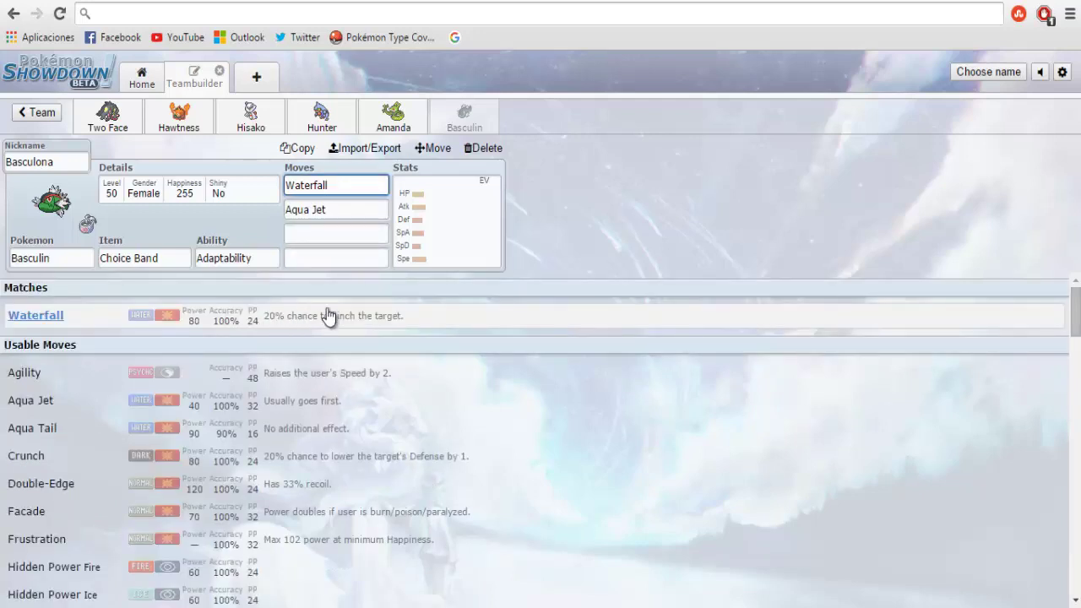
Assign Zen Headbutt and Superpower as Basculin's third and fourth moves
left_click(325, 235)
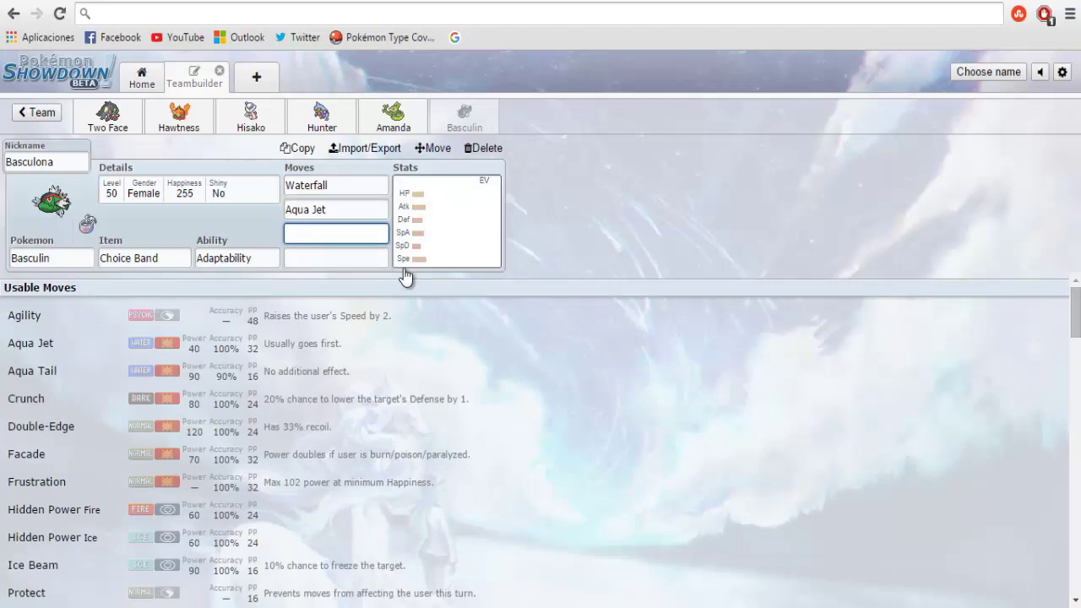
type("zen")
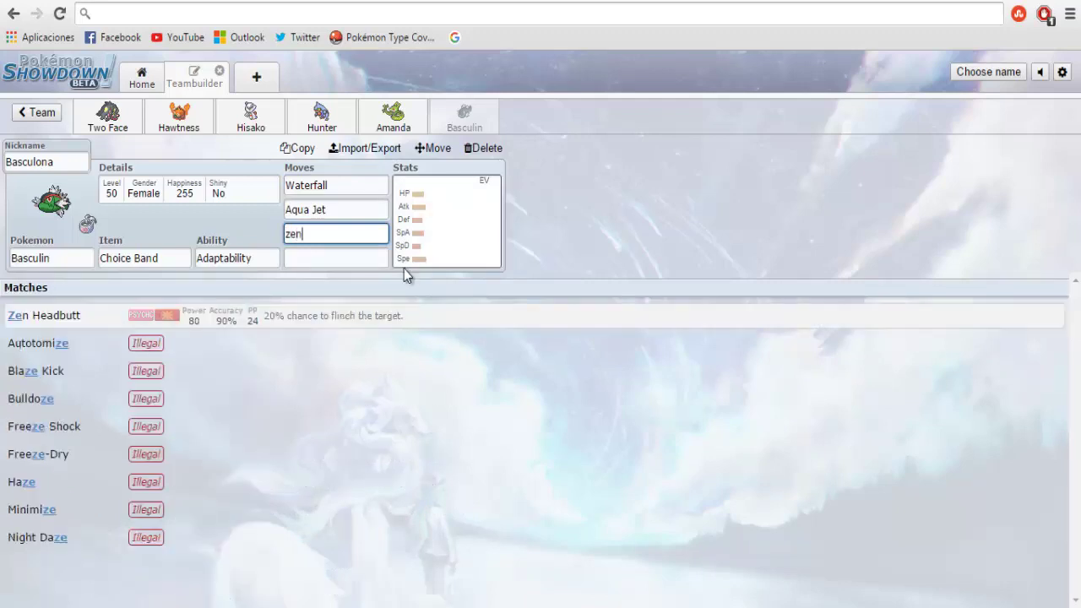
left_click(118, 335)
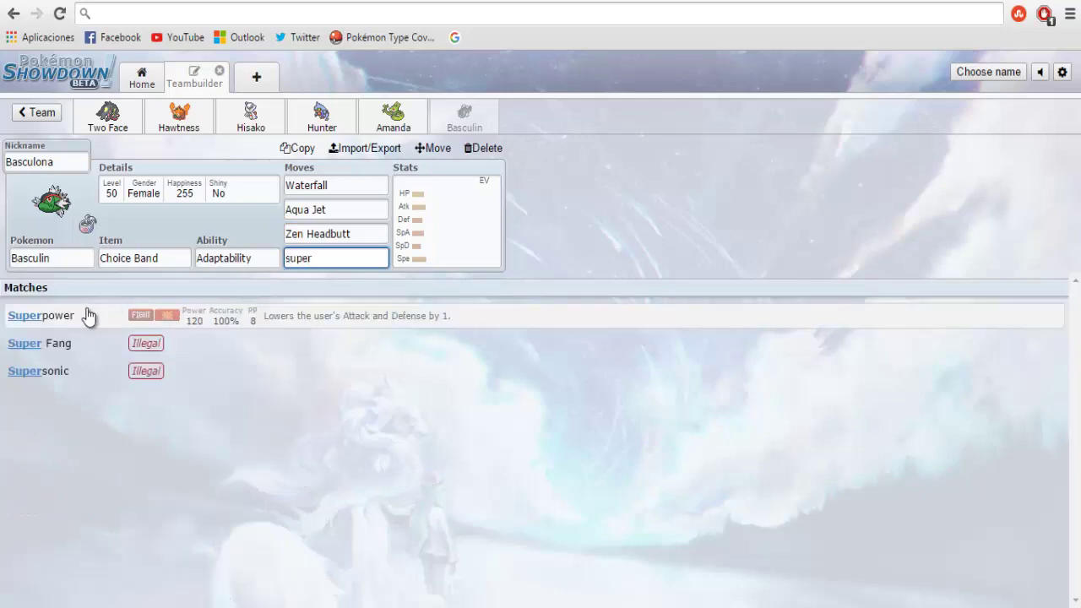
left_click(85, 314)
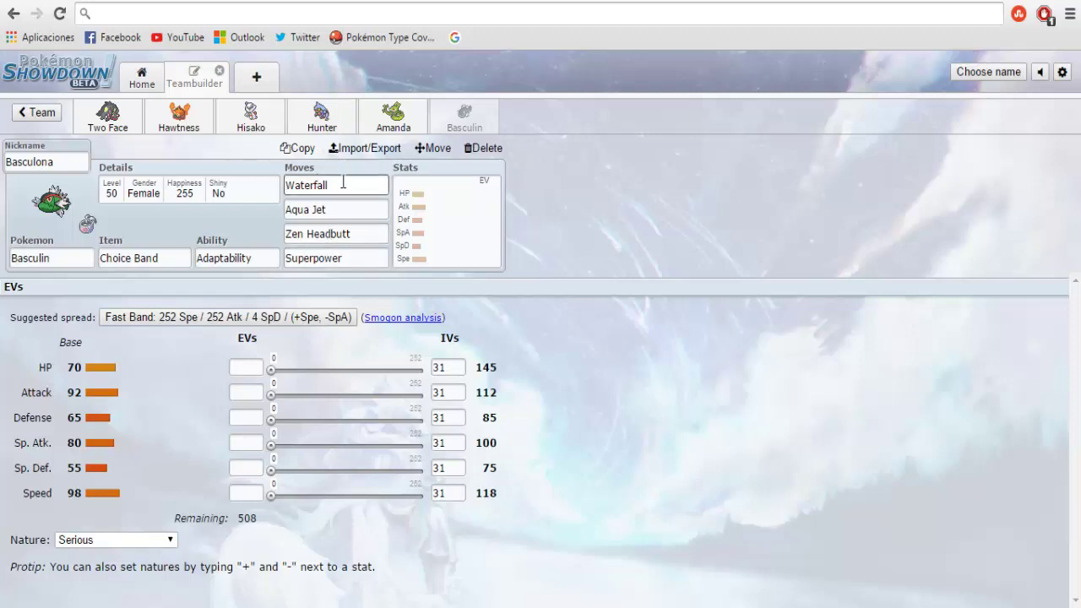
Set Basculin's nature to Adamant (+Atk, -SpA)
left_click(431, 213)
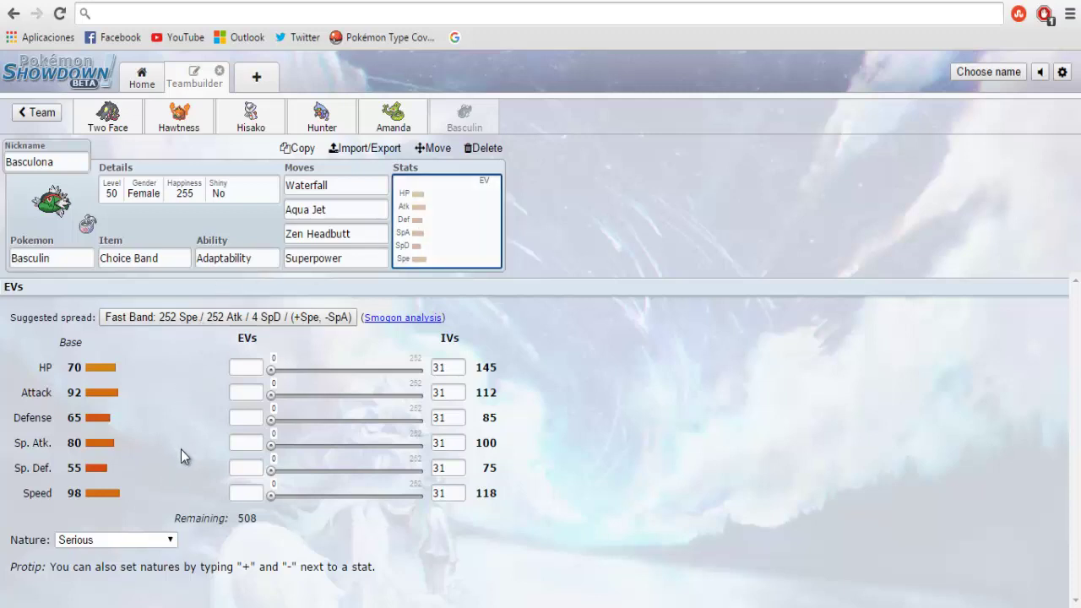
left_click(169, 542)
key("a")
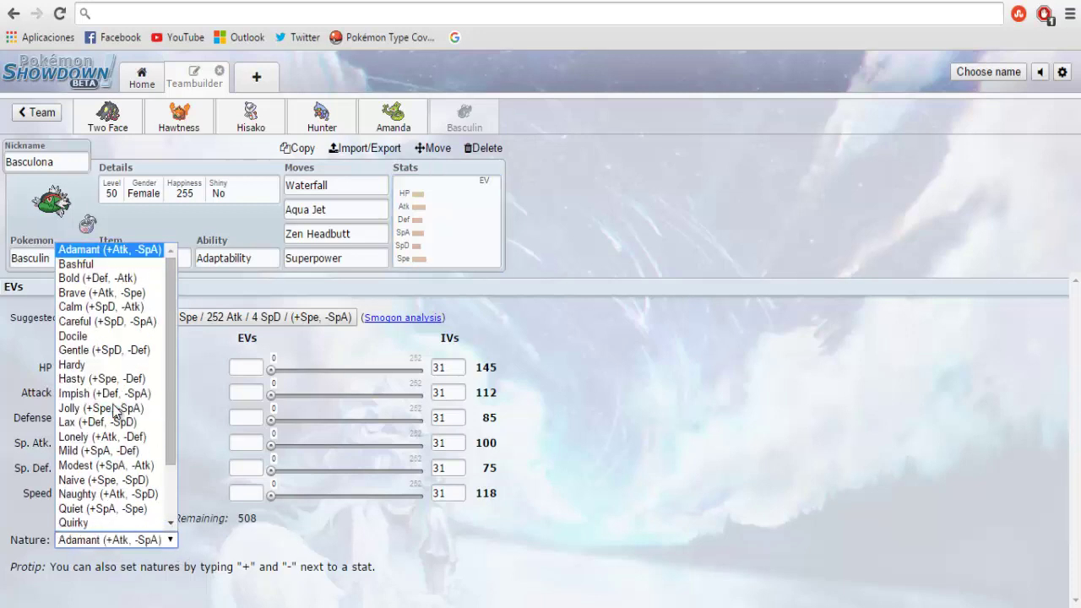
key("Return")
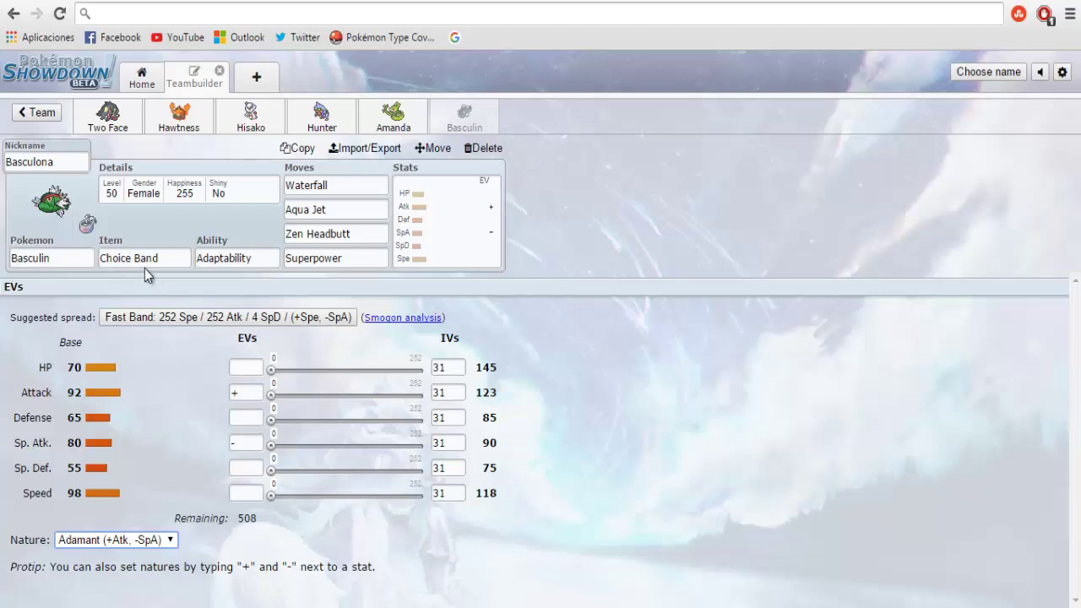
Allocate Basculin's EVs as 252 Attack, 252 Speed and 4 Defense
left_click(271, 395)
left_click(422, 394)
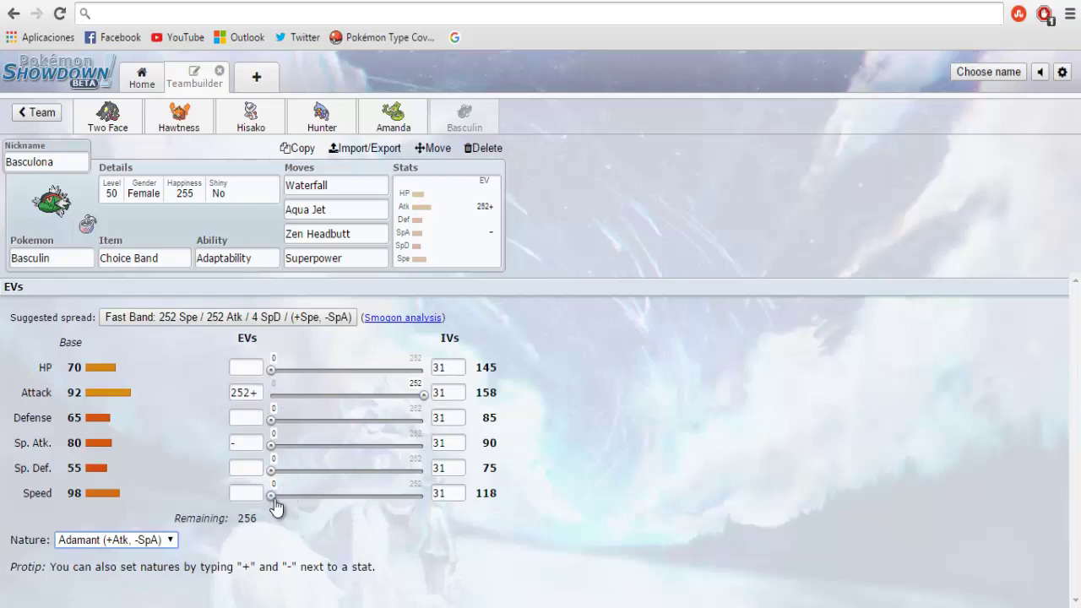
left_click_drag(278, 506, 687, 526)
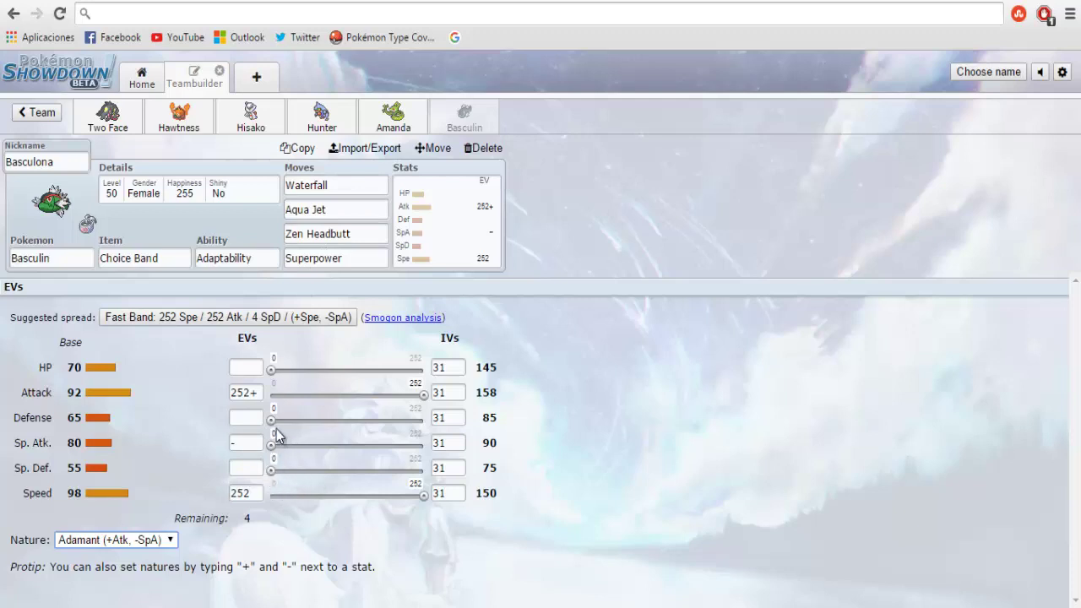
mouse_move(270, 470)
left_mouse_down()
mouse_move(297, 473)
mouse_move(268, 477)
left_mouse_up()
left_click_drag(280, 419, 273, 419)
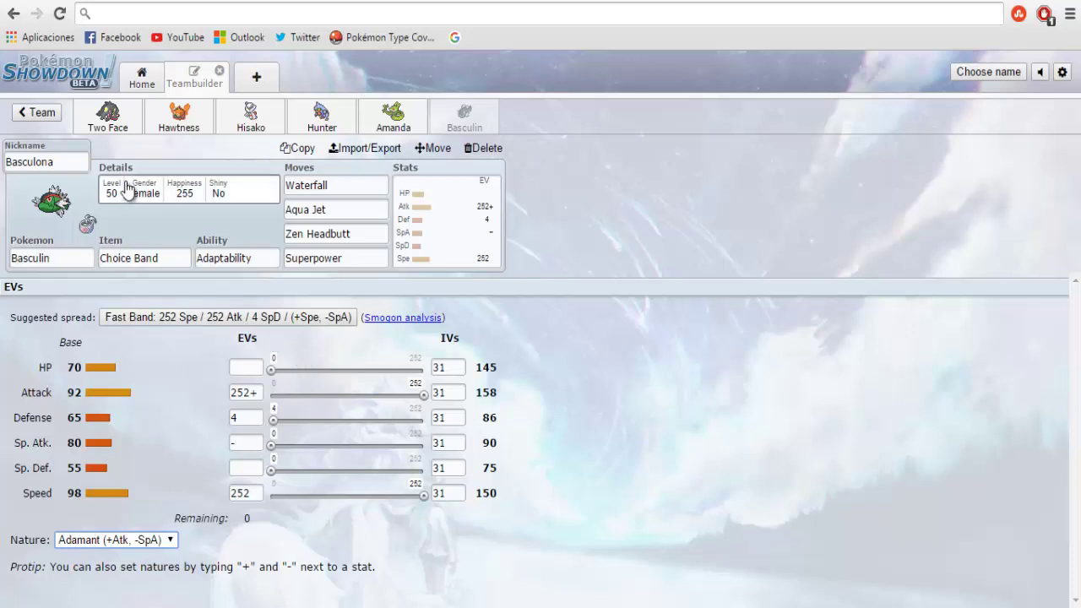
Review the finished sets of all six team members, from Basculin back through to Mawile-Mega
left_click(124, 122)
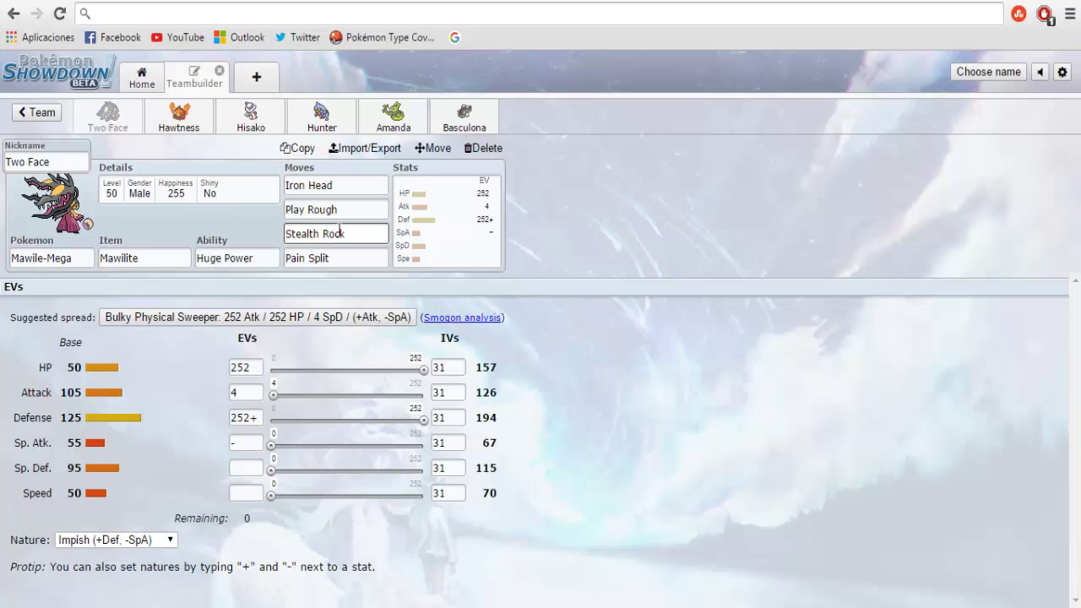
left_click(471, 126)
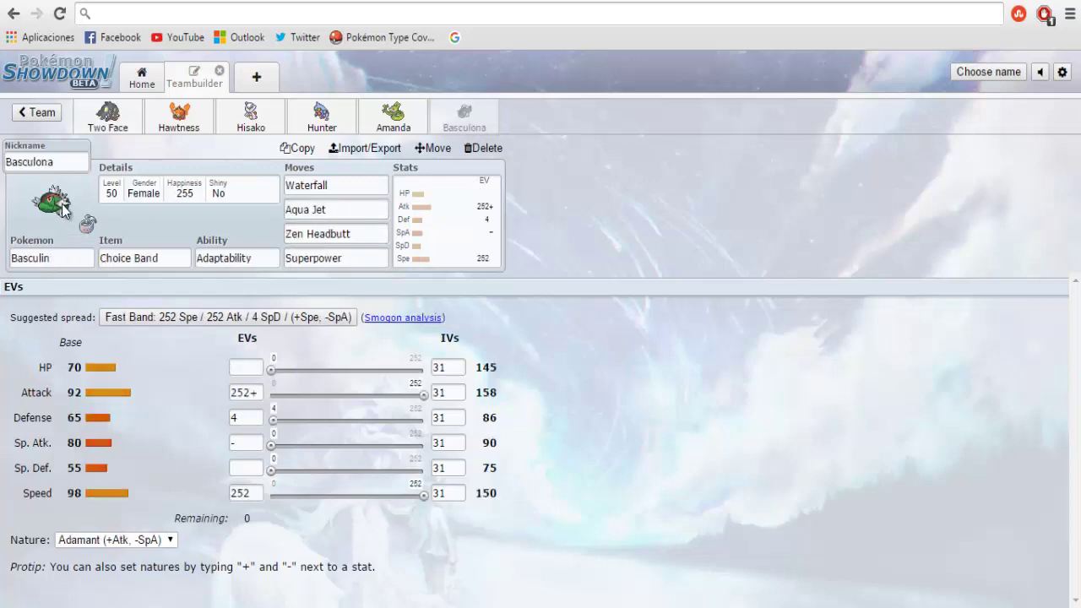
left_click(387, 131)
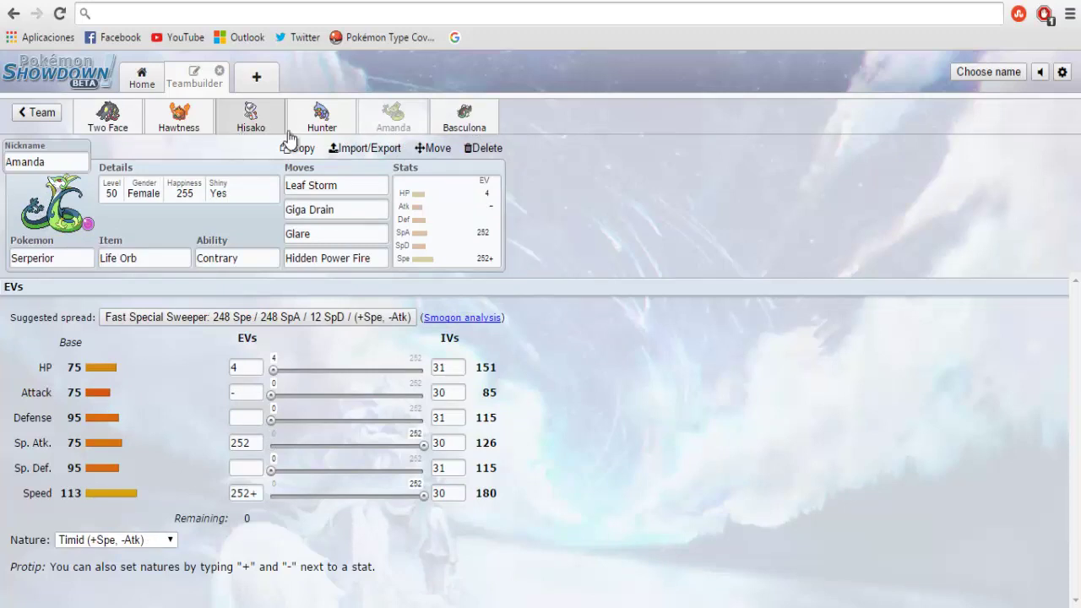
left_click(319, 120)
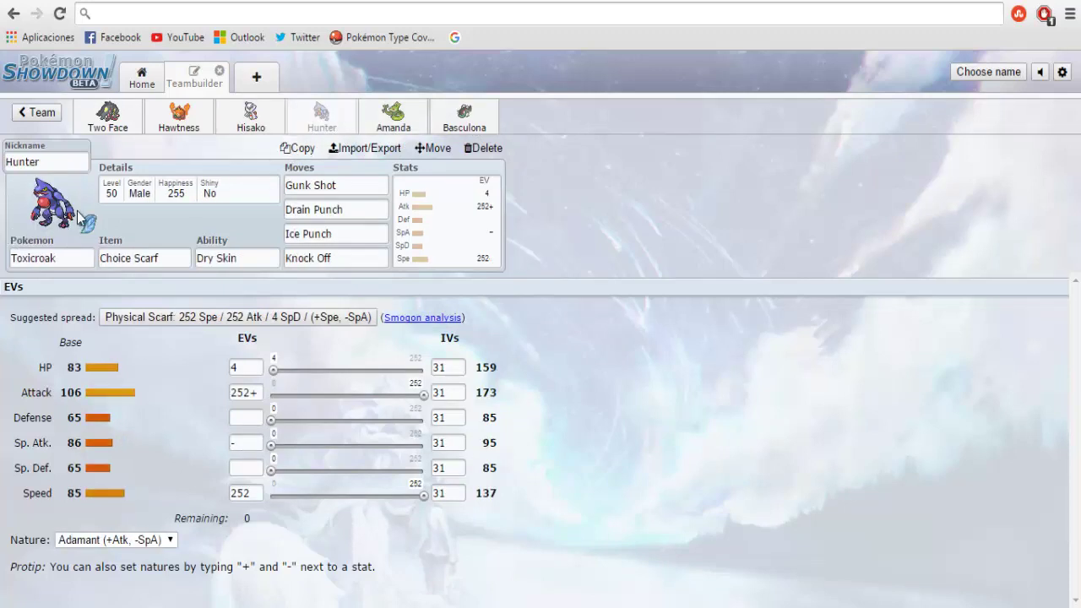
left_click(266, 117)
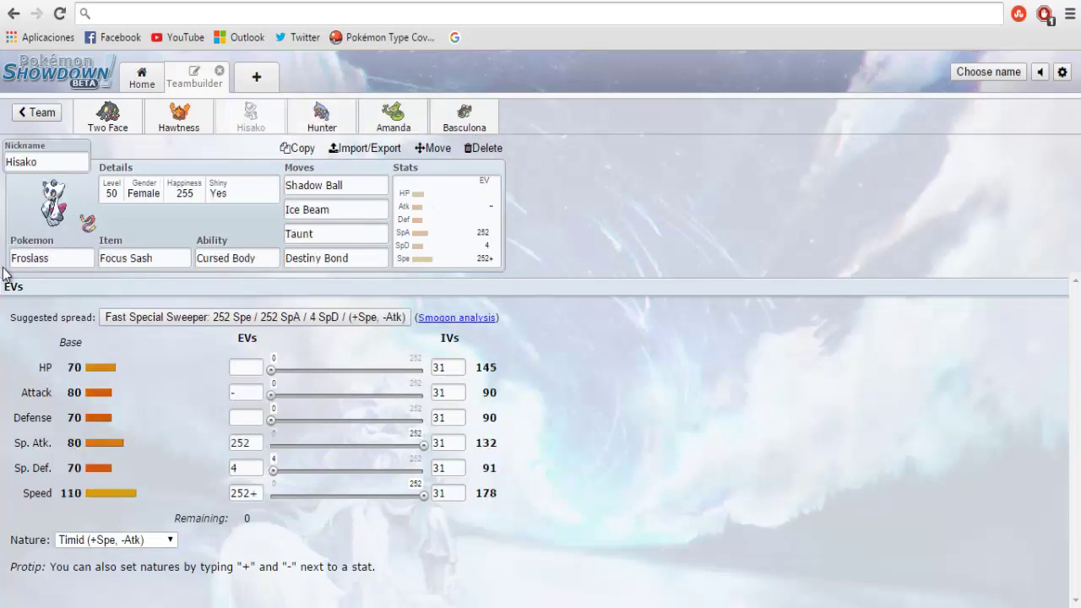
left_click(173, 122)
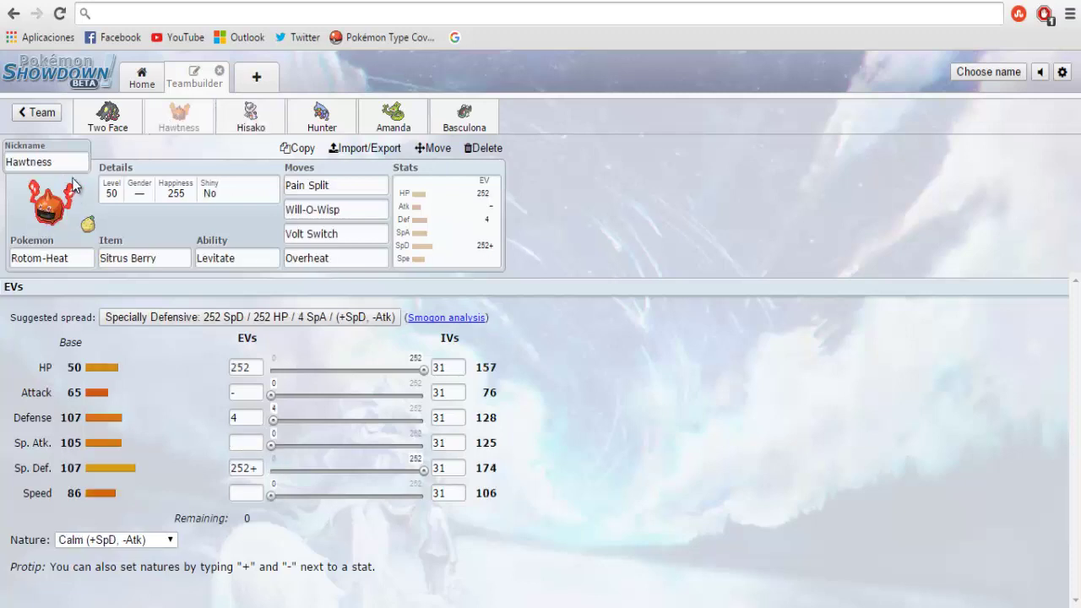
left_click(96, 118)
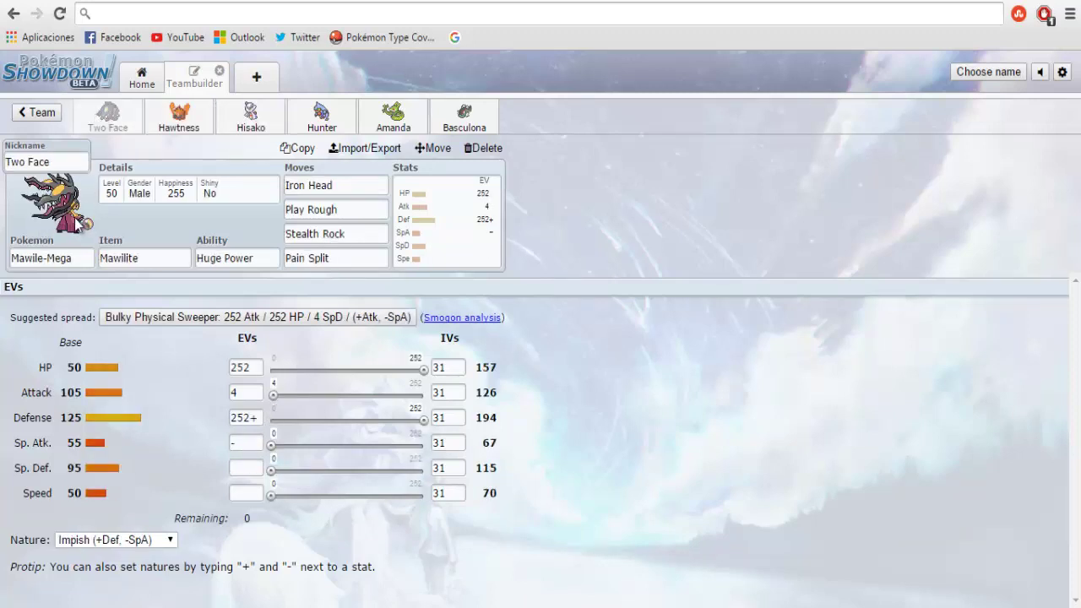